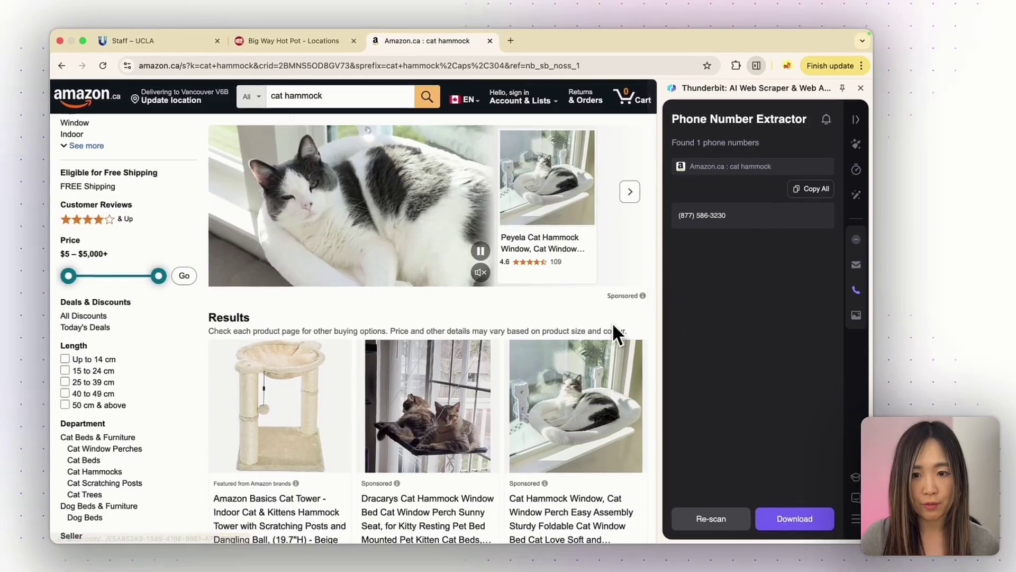
scroll(612, 322, "down", 2)
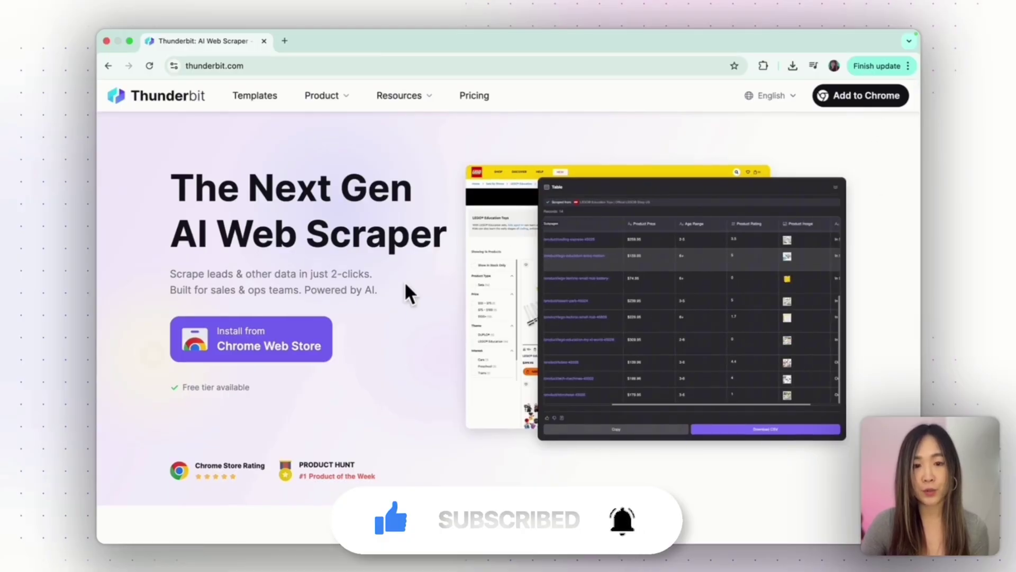
Install the Thunderbit AI Web Scraper extension from the Chrome Web Store and pin it to the browser toolbar
left_click(317, 344)
left_click(760, 175)
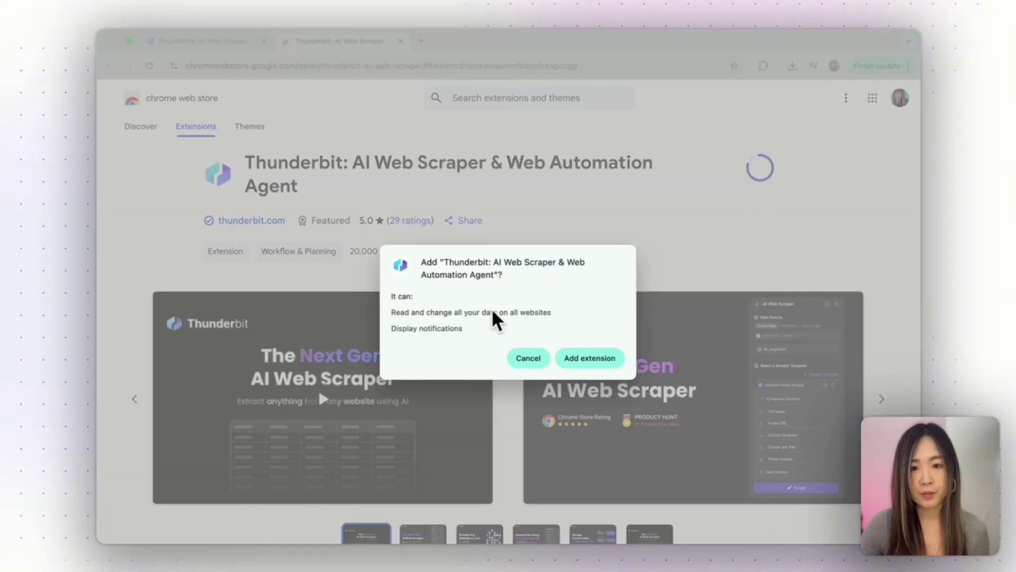
left_click(587, 357)
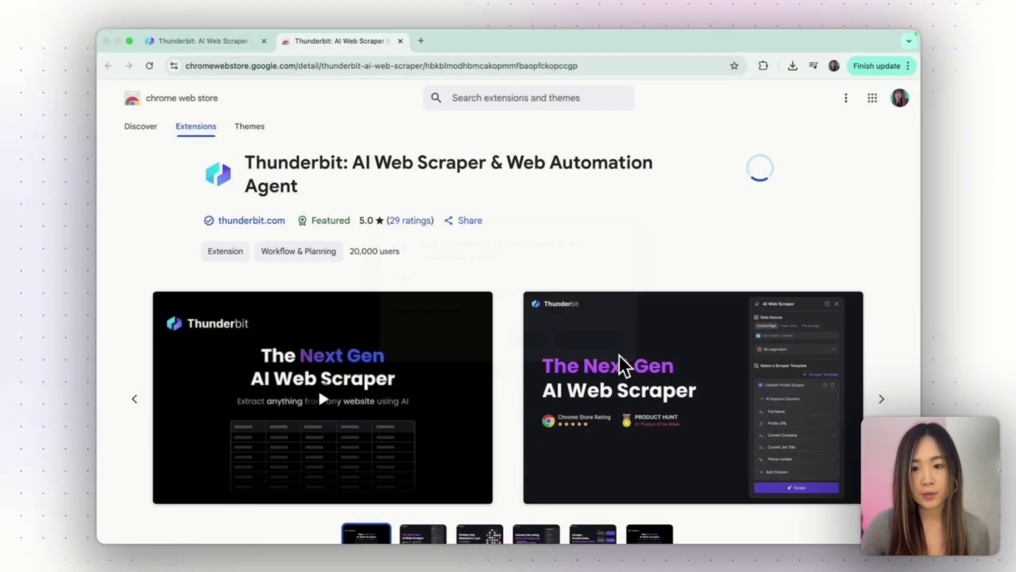
left_click(763, 66)
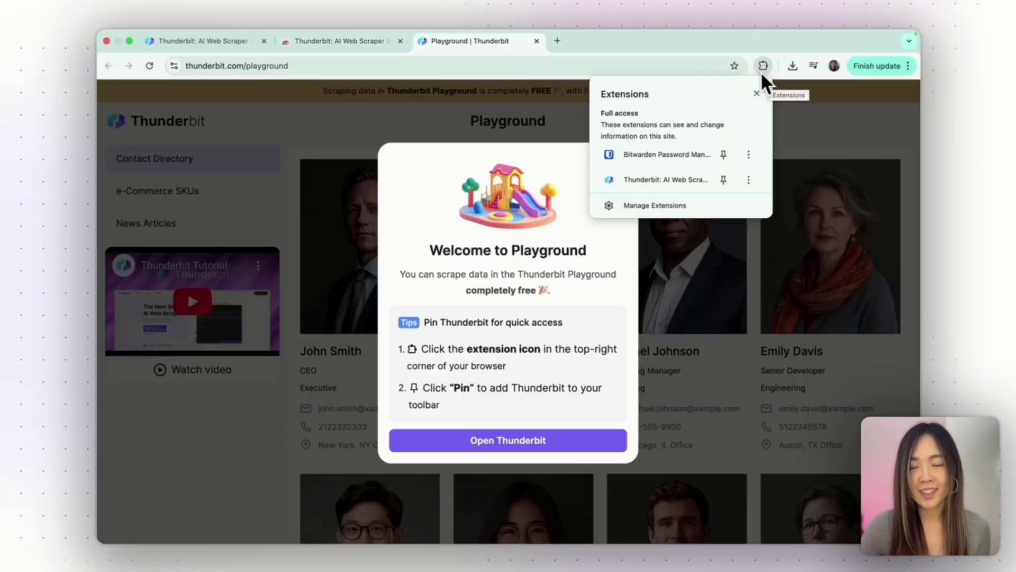
left_click(723, 180)
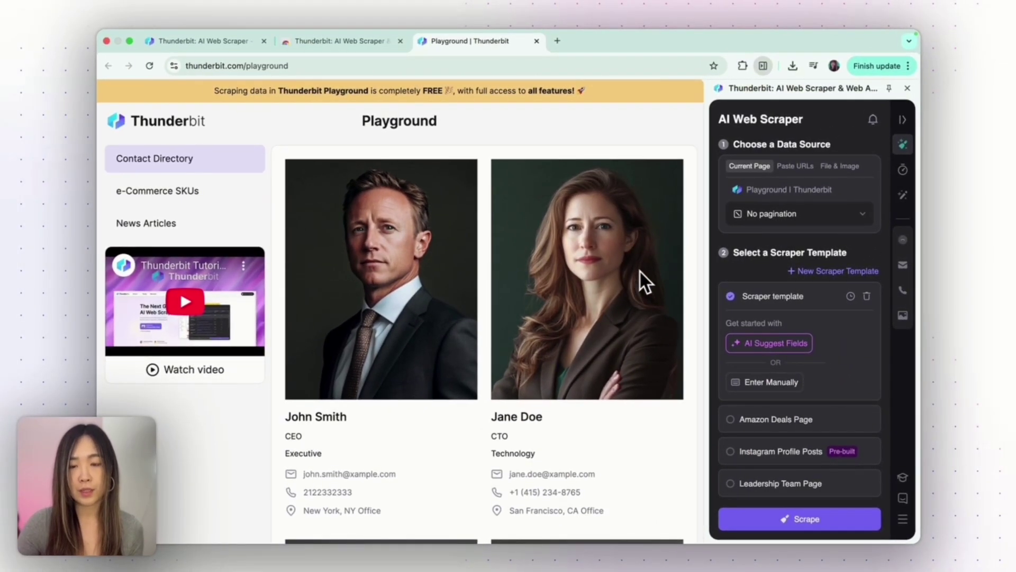
Look through the Contact Directory page and the Paste URLs and File & Image data sources, returning to Current Page
scroll(627, 378, "down", 6)
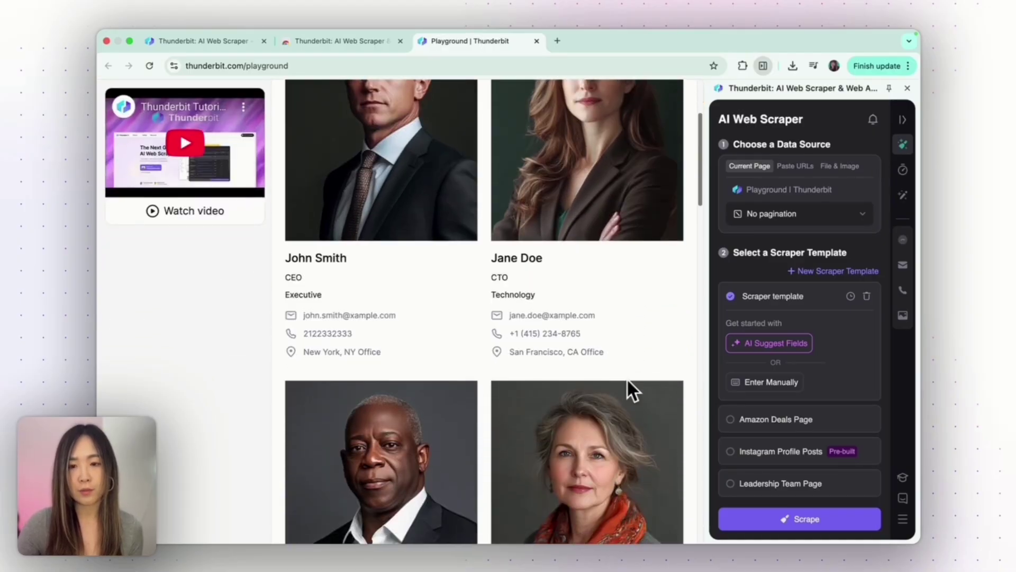
scroll(627, 378, "down", 10)
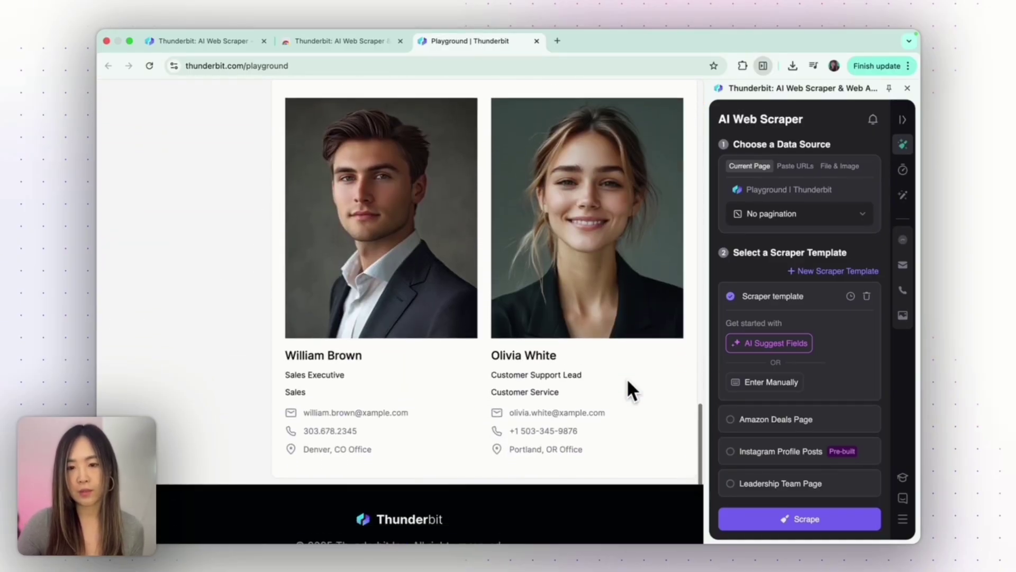
scroll(627, 378, "up", 20)
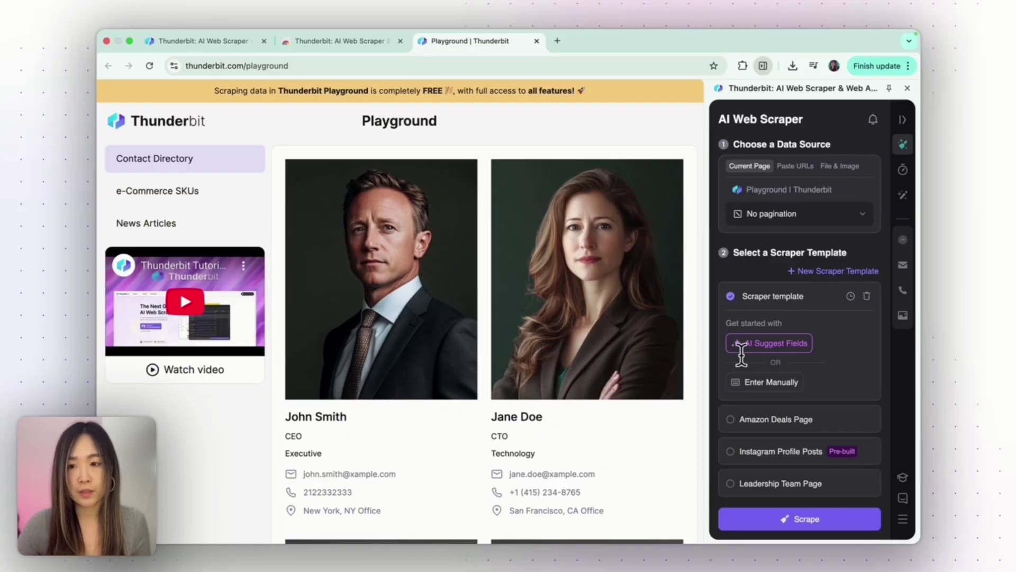
scroll(610, 242, "down", 1)
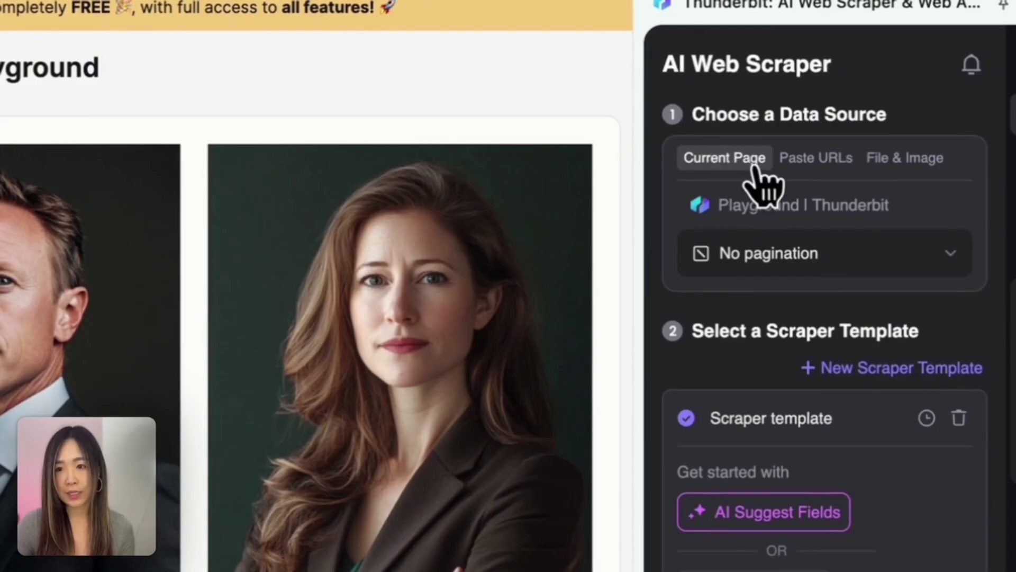
left_click(821, 164)
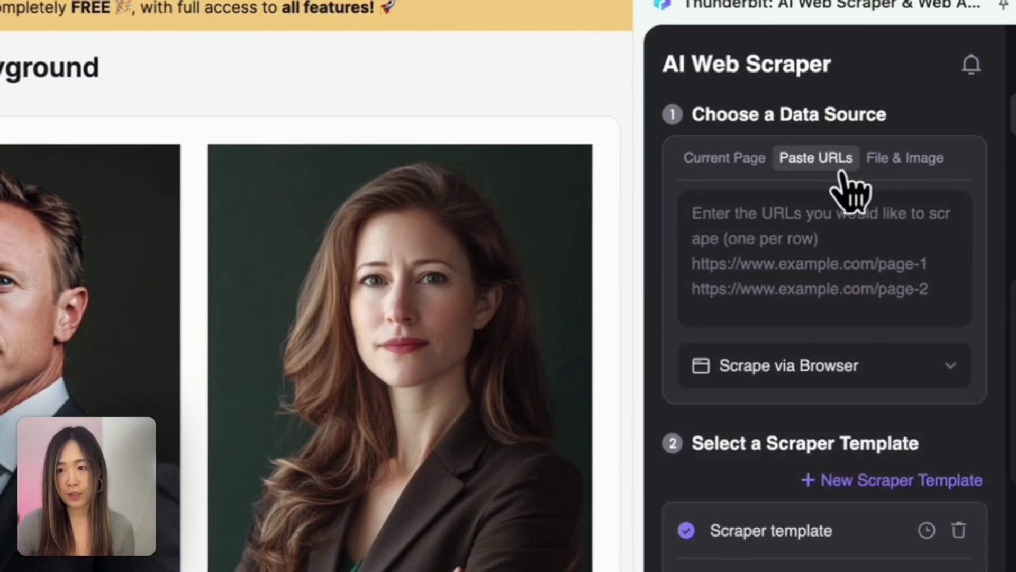
left_click(900, 159)
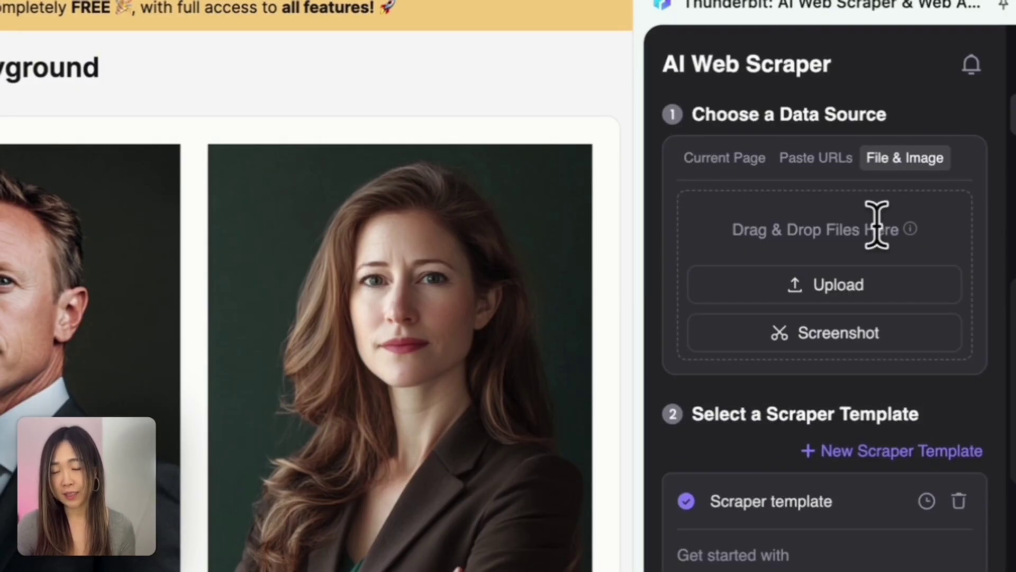
left_click(724, 158)
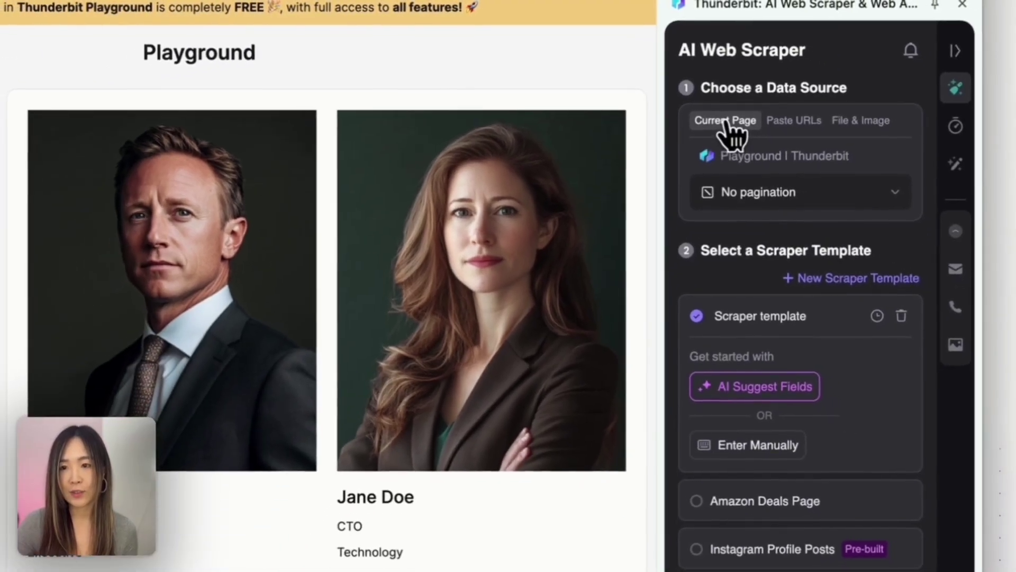
Have AI suggest the scraper template fields for the current page and inspect the AI prompts of the suggested fields
scroll(761, 268, "down", 2)
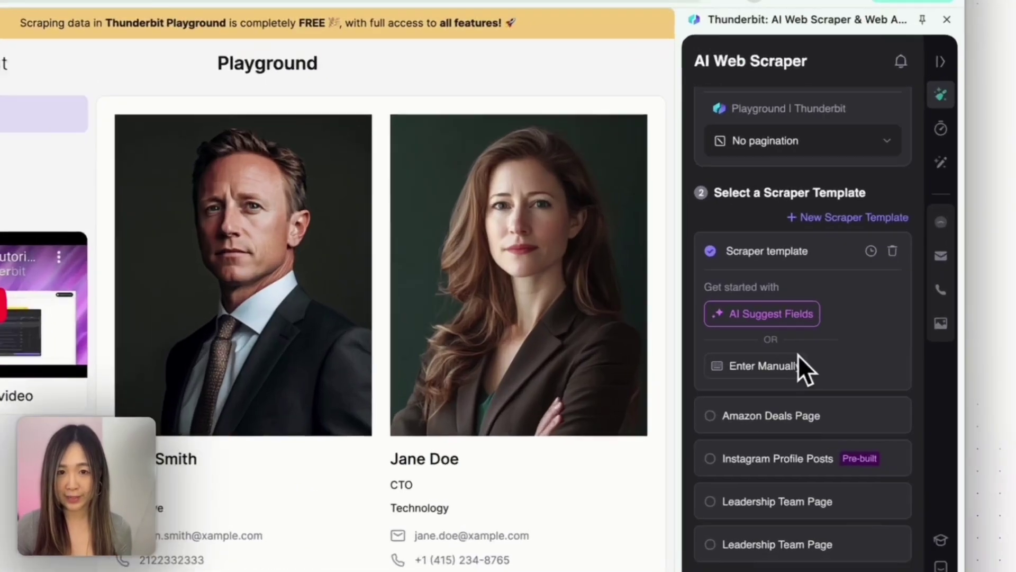
left_click(800, 309)
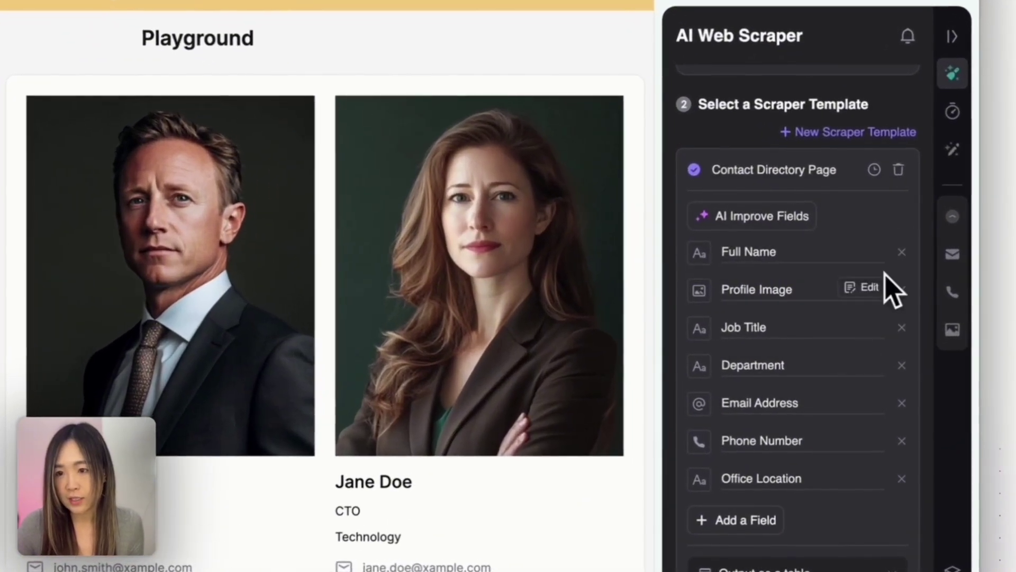
mouse_move(878, 255)
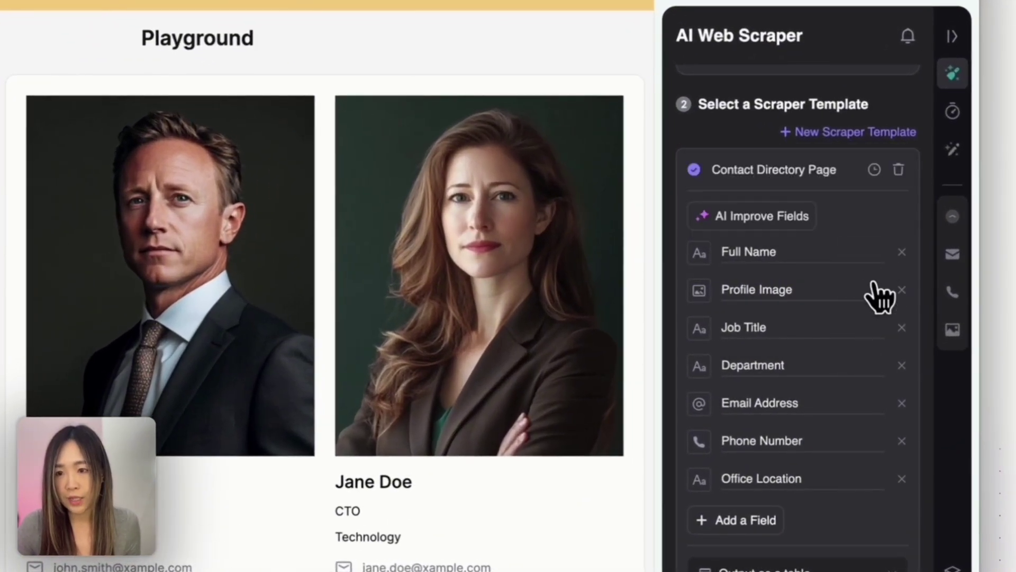
mouse_move(873, 290)
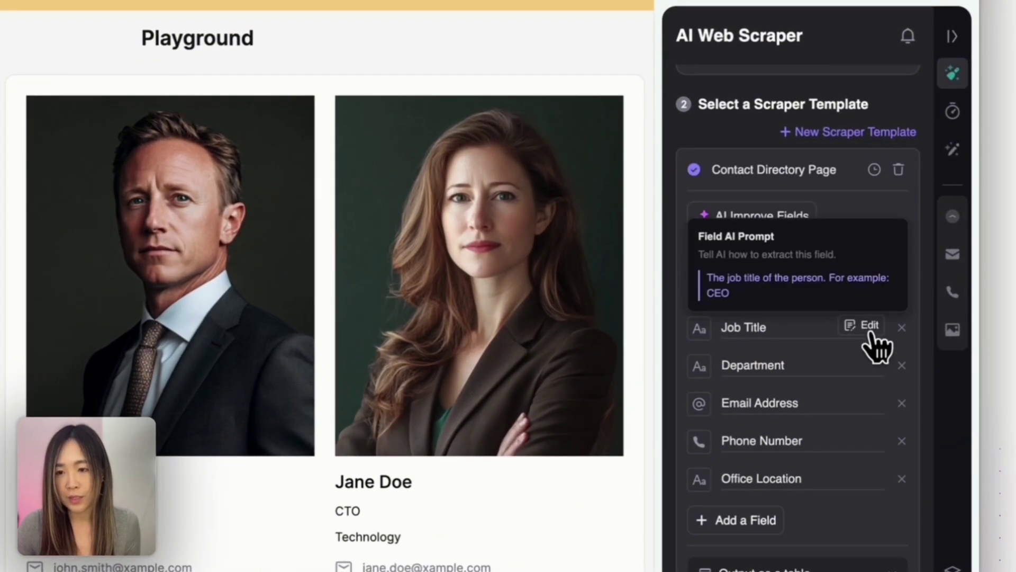
mouse_move(871, 370)
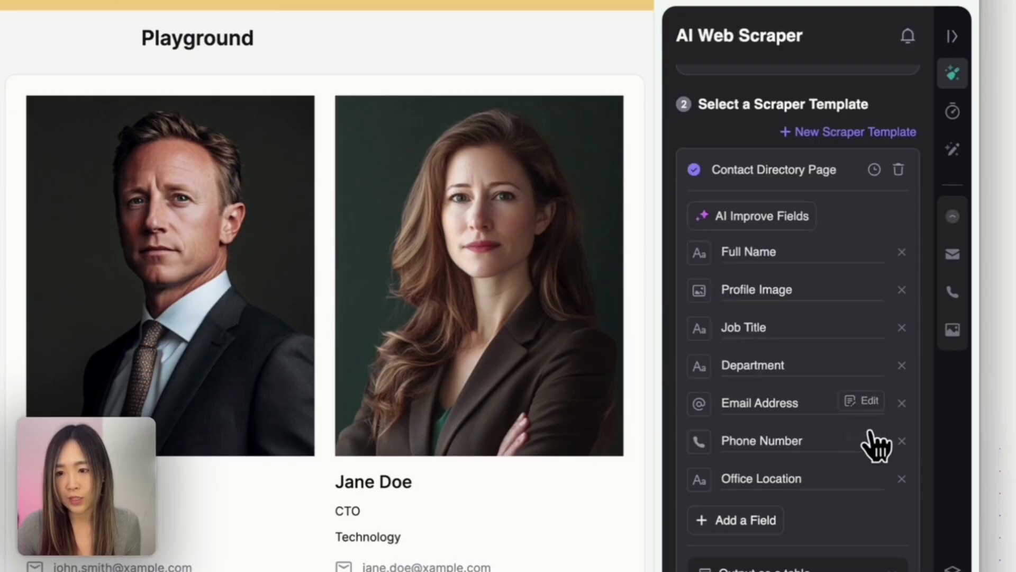
mouse_move(868, 438)
mouse_move(859, 484)
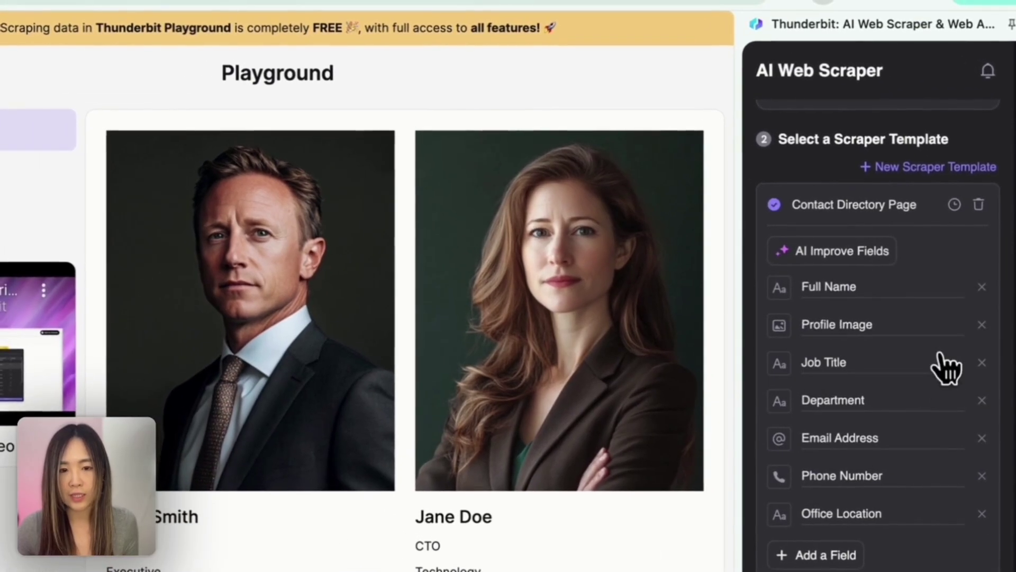
Examine the Full Name field's AI prompt and the data types available for it, and leave its editor without saving
mouse_move(937, 301)
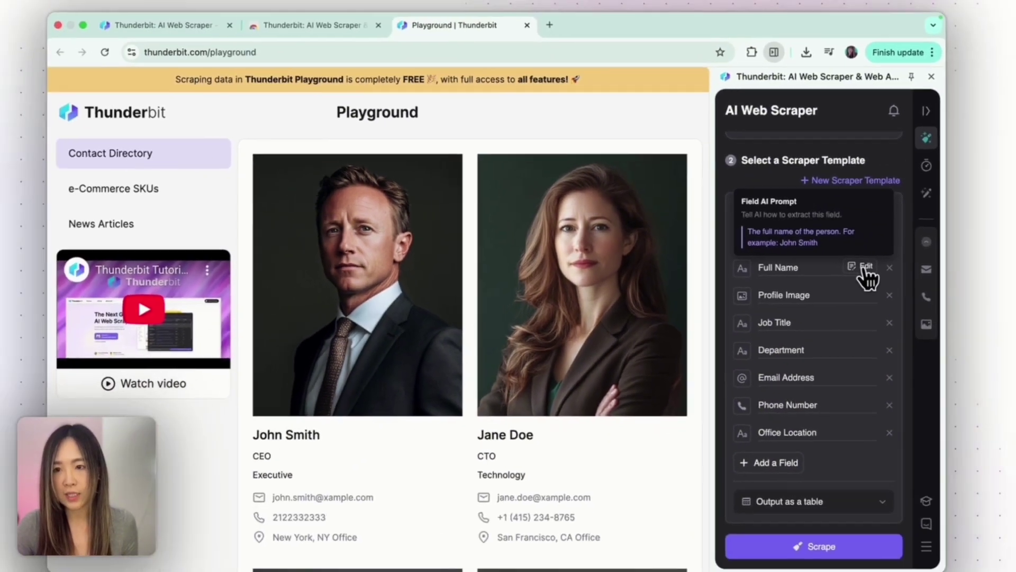
left_click(947, 287)
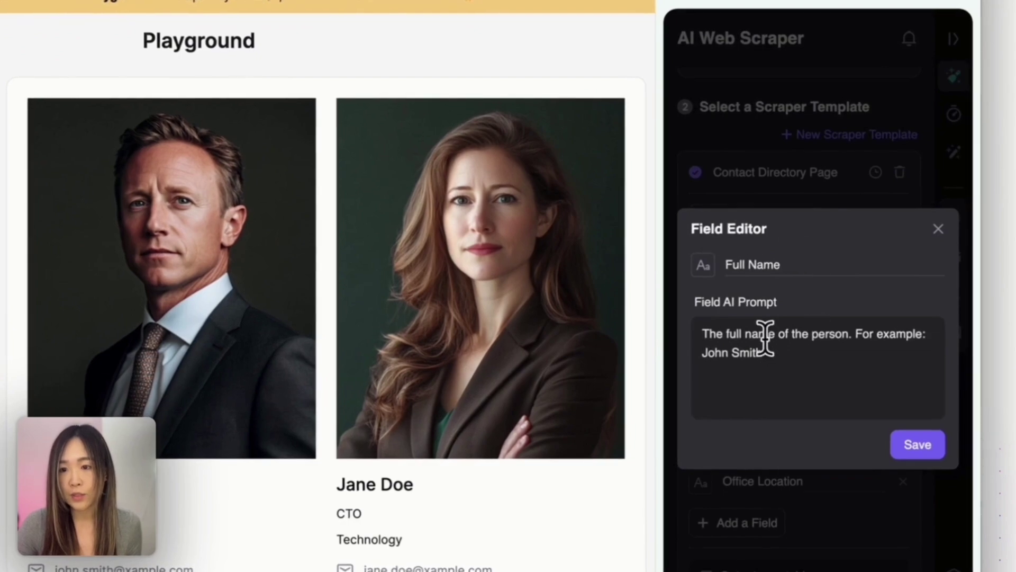
left_click(774, 357)
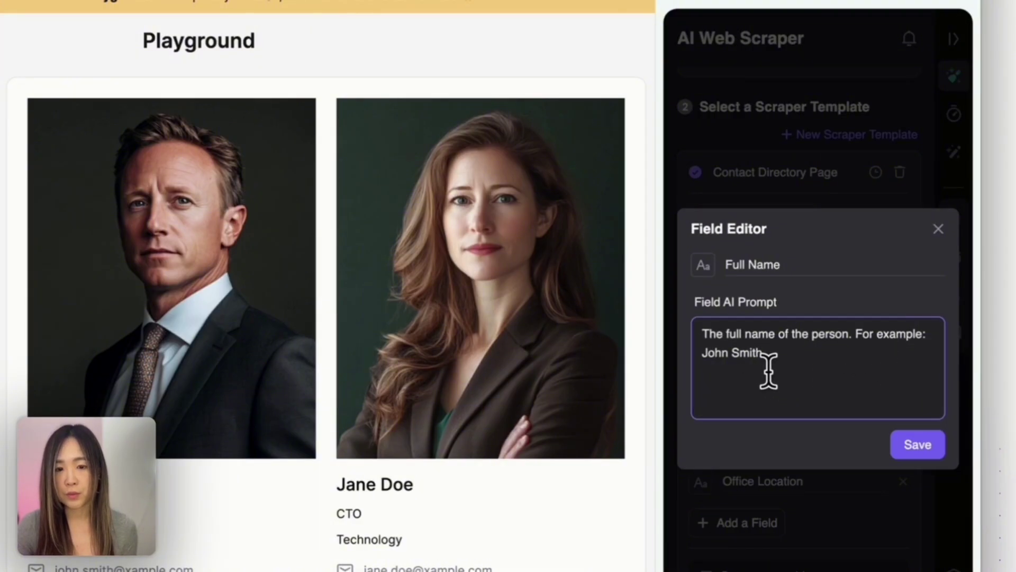
left_click(703, 265)
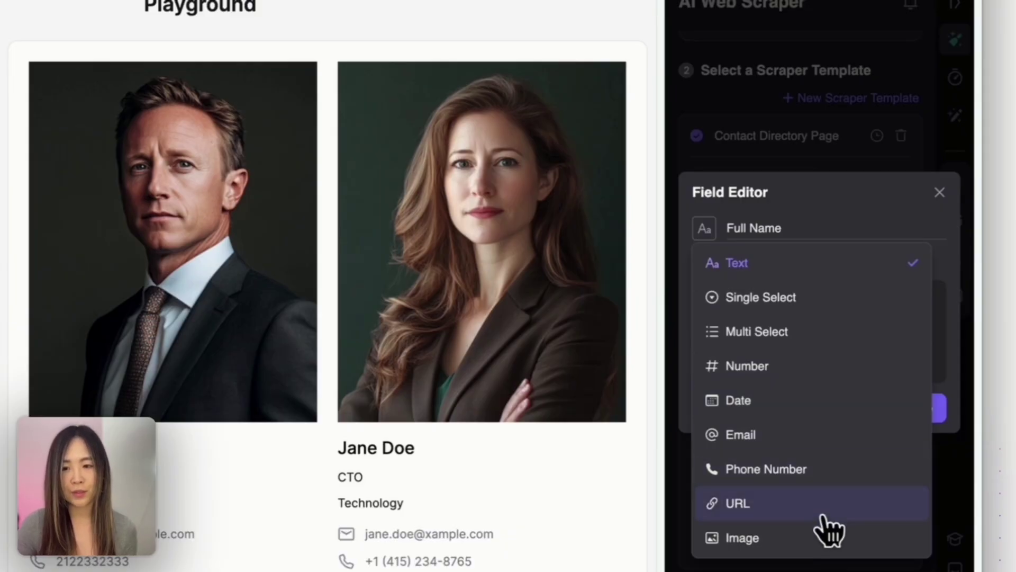
left_click(829, 542)
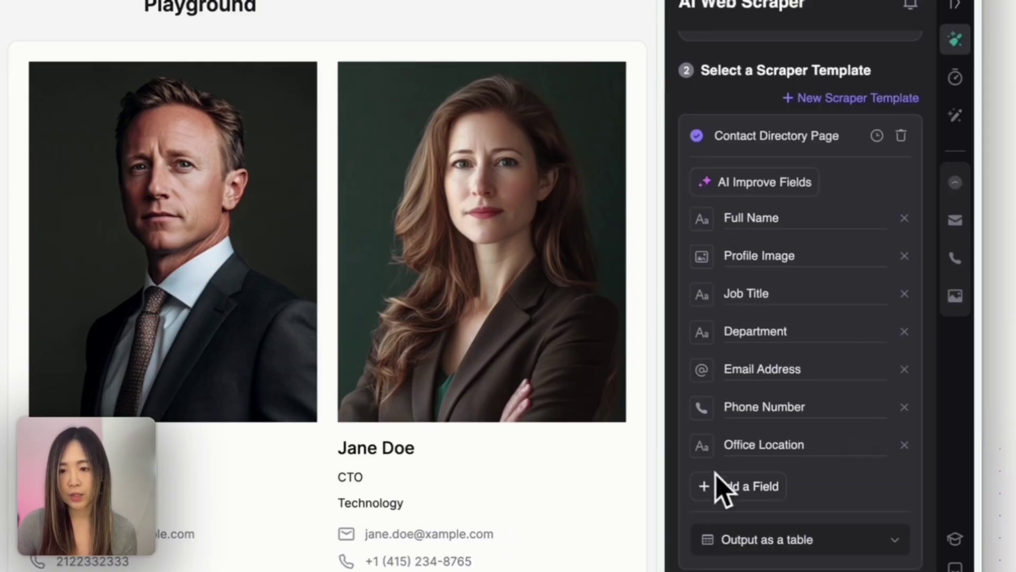
Check the data types assigned to the Phone Number and Email Address fields
left_click(704, 410)
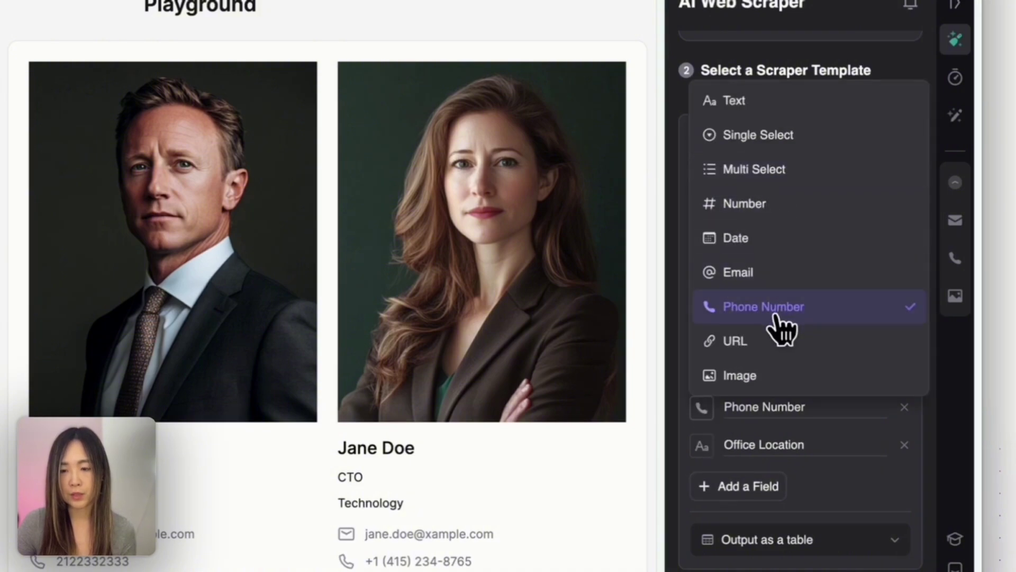
left_click(772, 413)
left_click(702, 370)
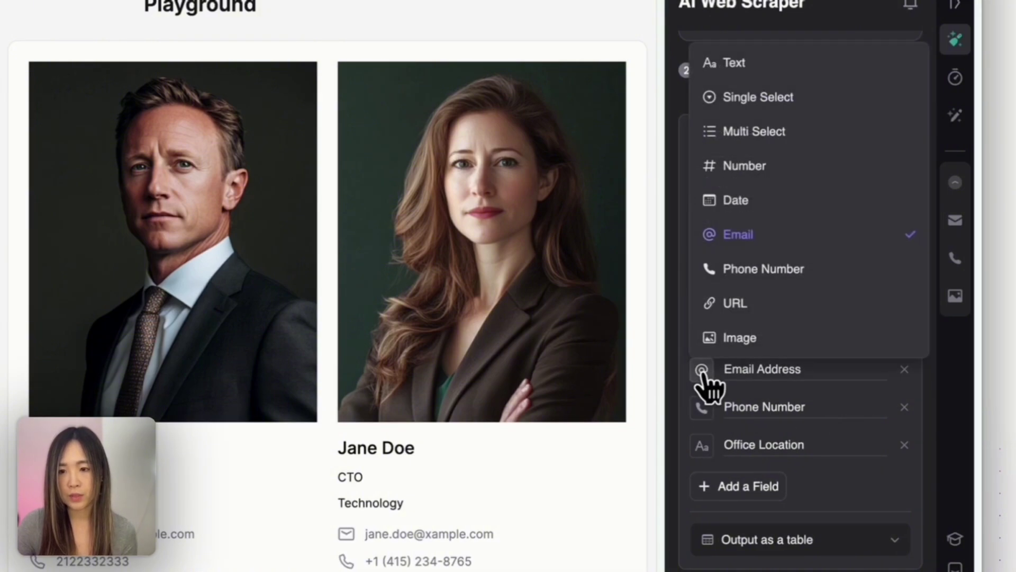
left_click(704, 373)
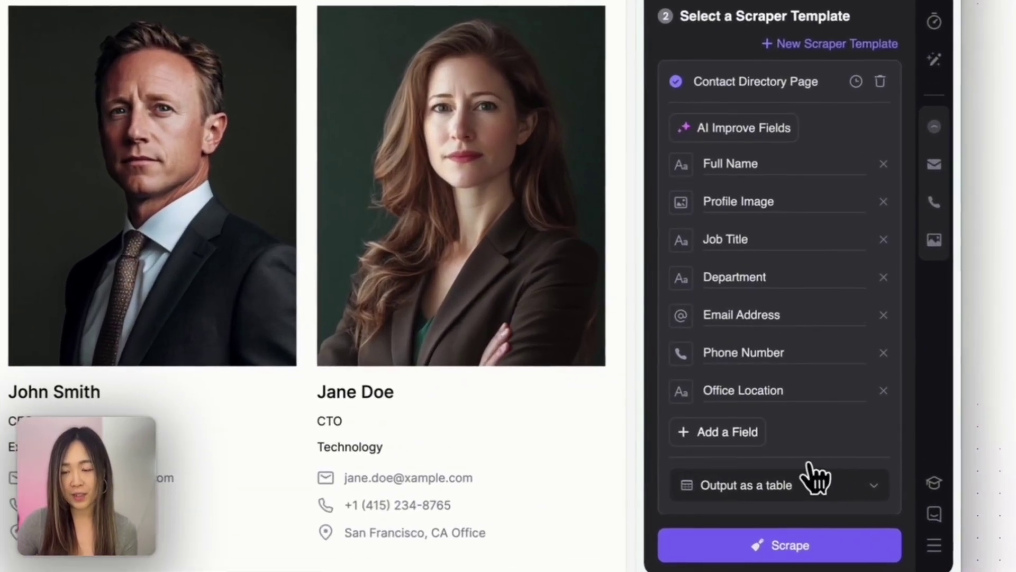
Add a Single Select field named Gender with the AI prompt "Infer their gender from their name. it can be female, male or unsure"
left_click(757, 436)
type("Gender")
left_click(843, 426)
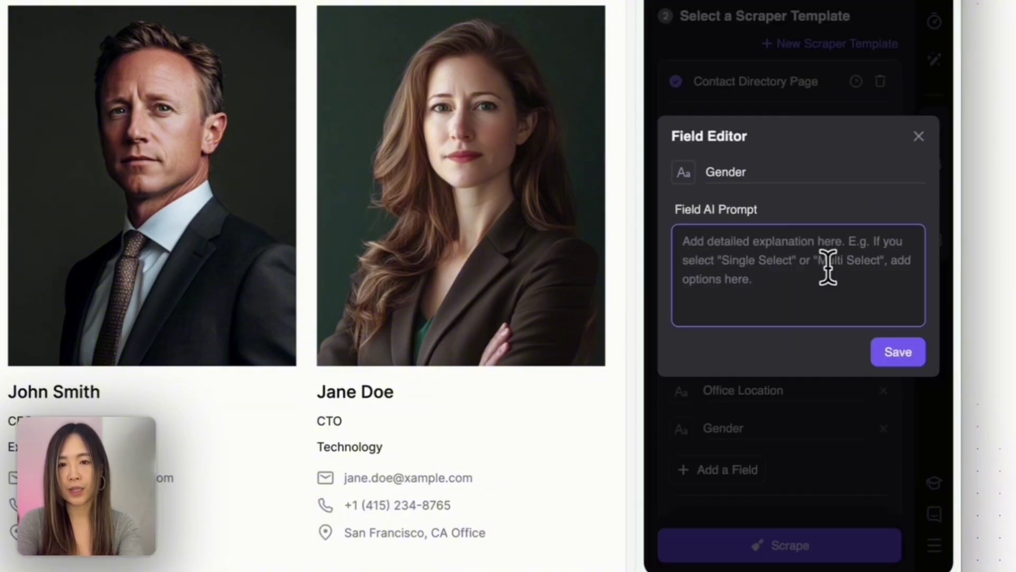
key("Caps_Lock")
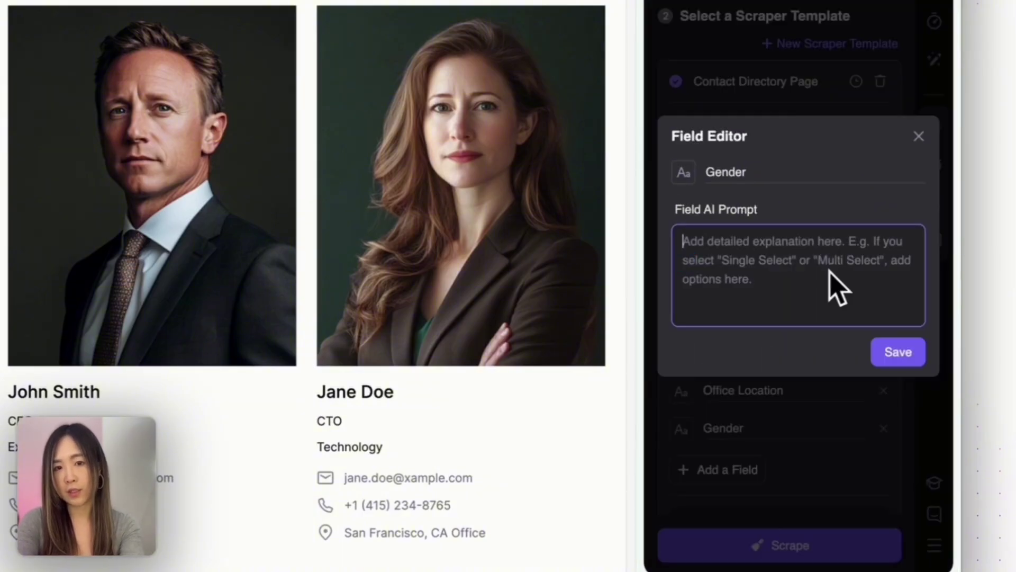
type("Infer their gender from their name it can be female, male or unsure")
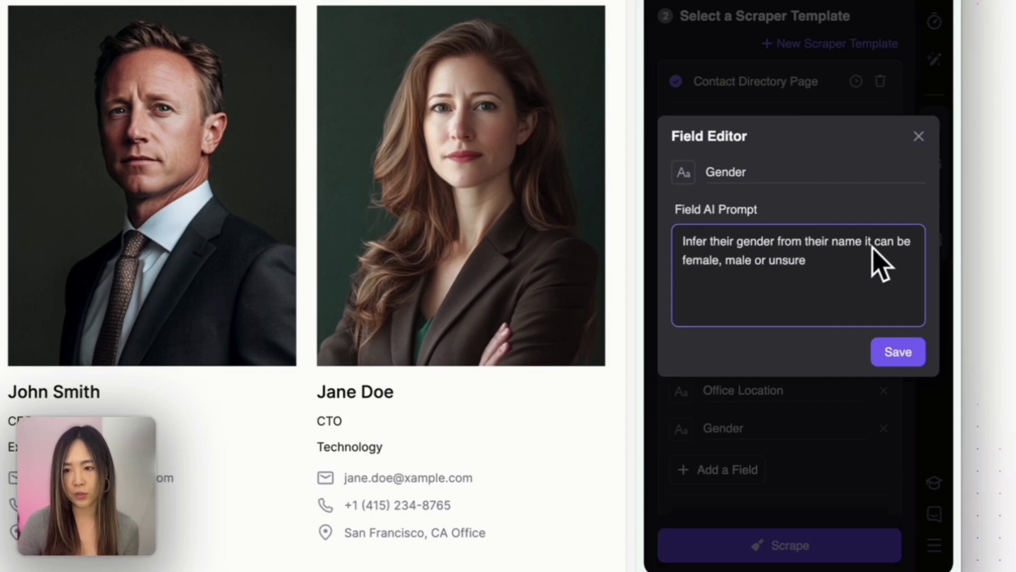
left_click(898, 352)
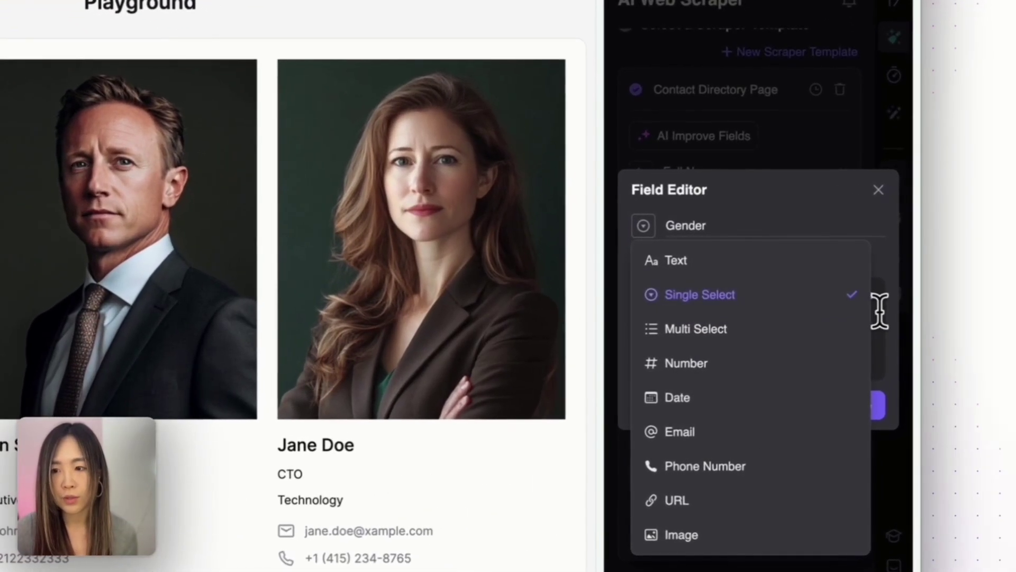
left_click(895, 344)
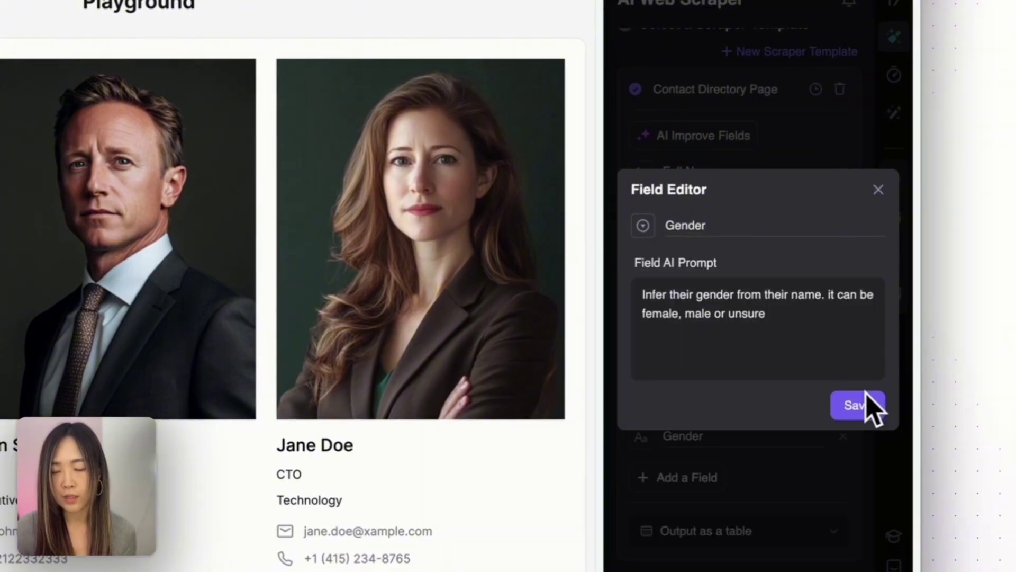
left_click(860, 414)
Review the account options for saving results elsewhere, and scrape the Playground page with the output kept as a table
left_click(773, 537)
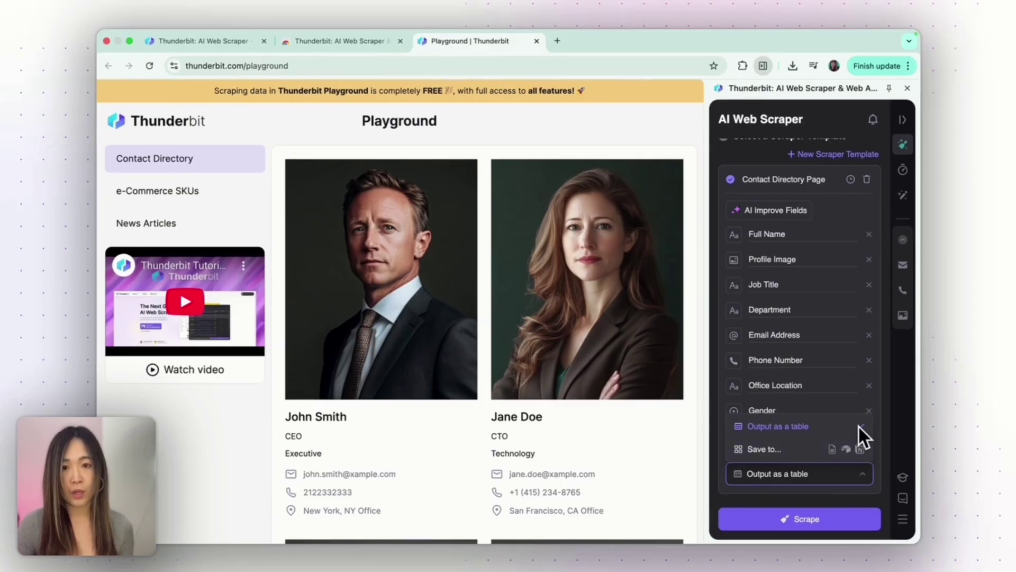
left_click(814, 450)
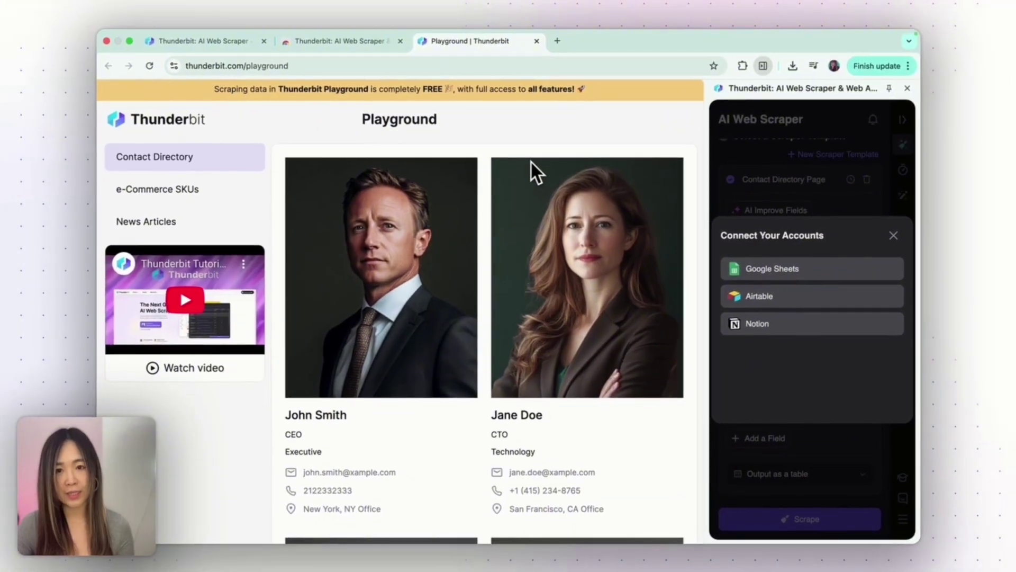
left_click(825, 433)
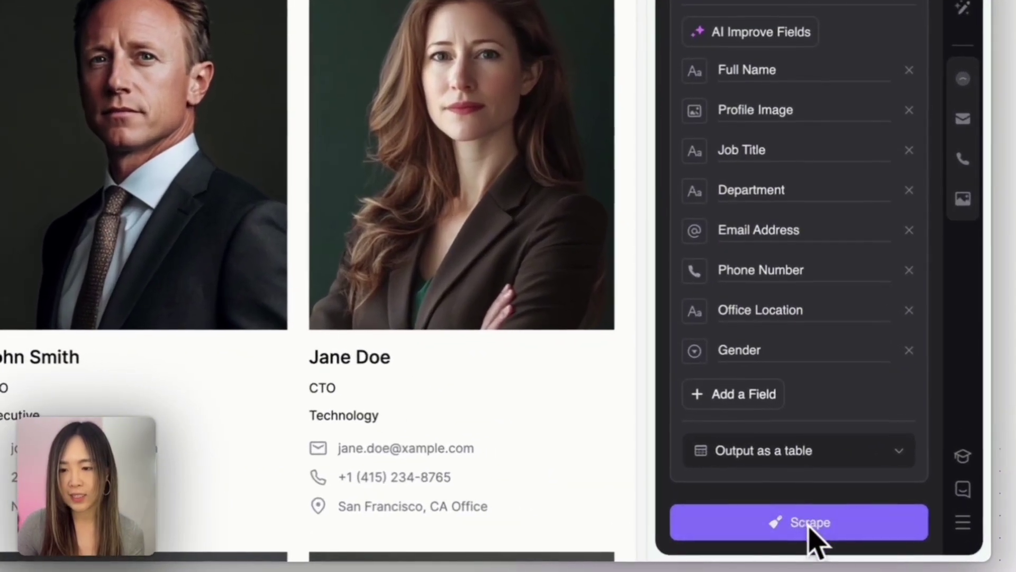
left_click(807, 520)
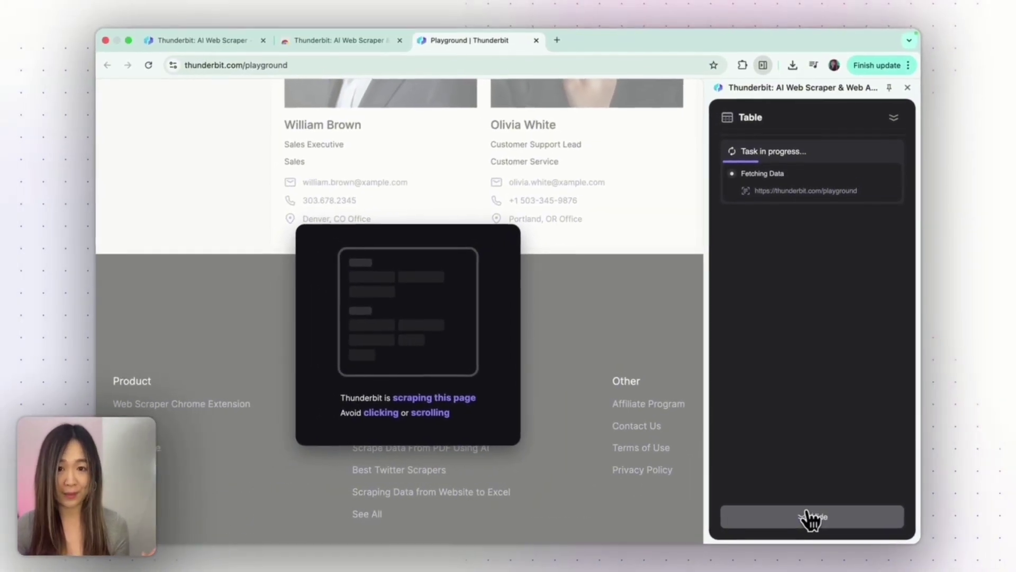
Open the scraped contact results in full view and examine the columns from Full Name through Phone Number
left_click(808, 521)
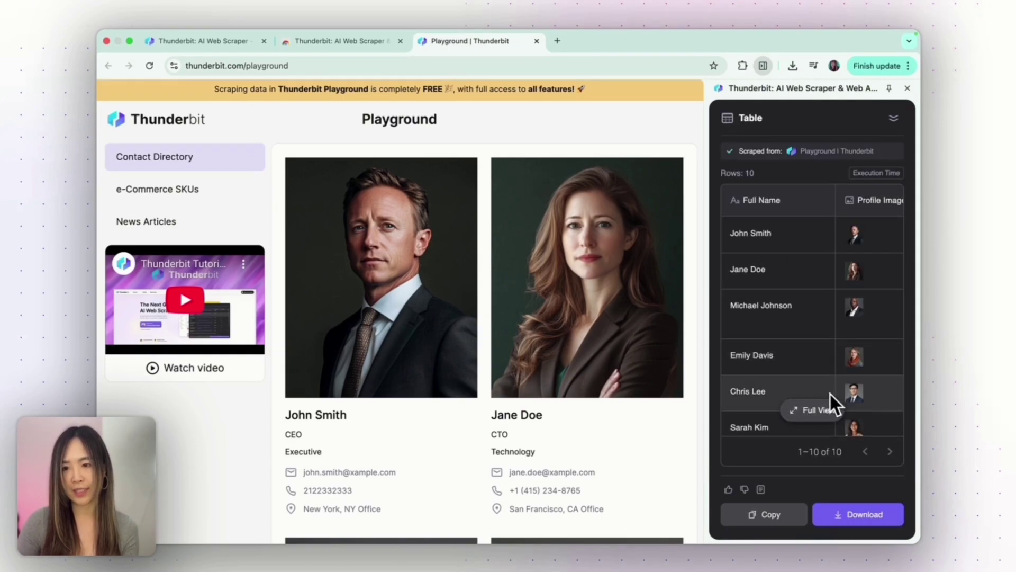
left_click(818, 411)
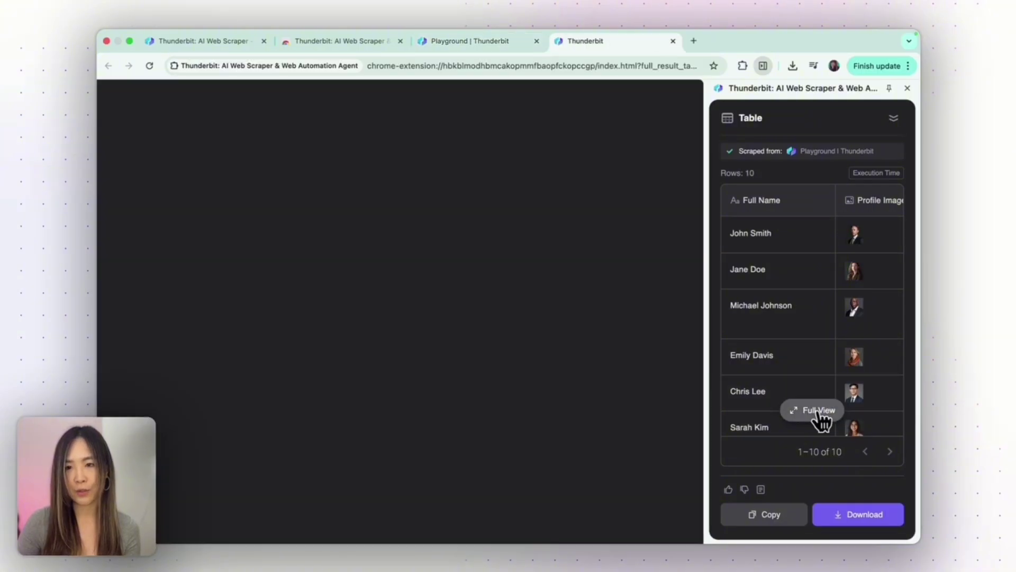
scroll(556, 263, "right", 5)
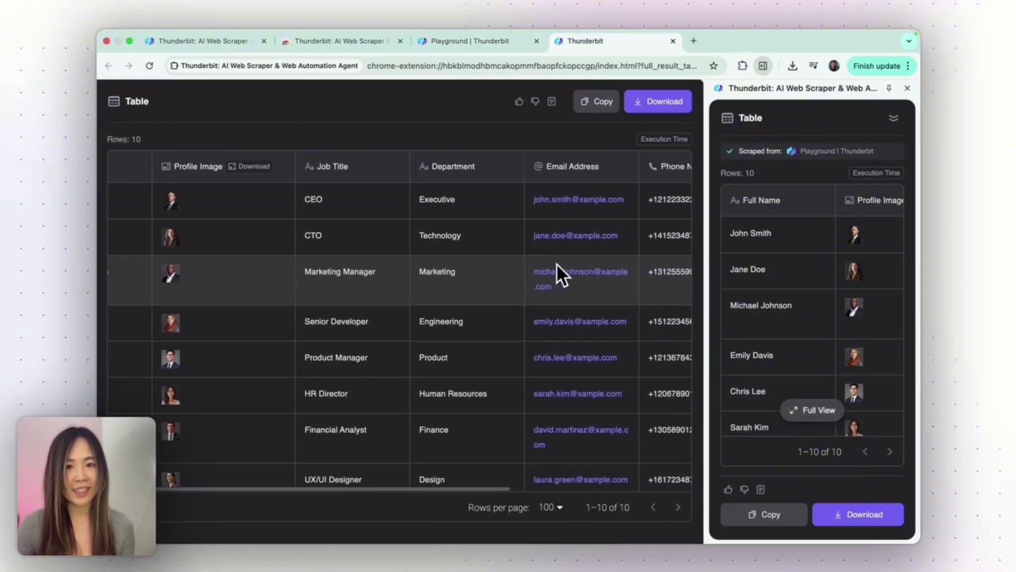
scroll(557, 263, "left", 5)
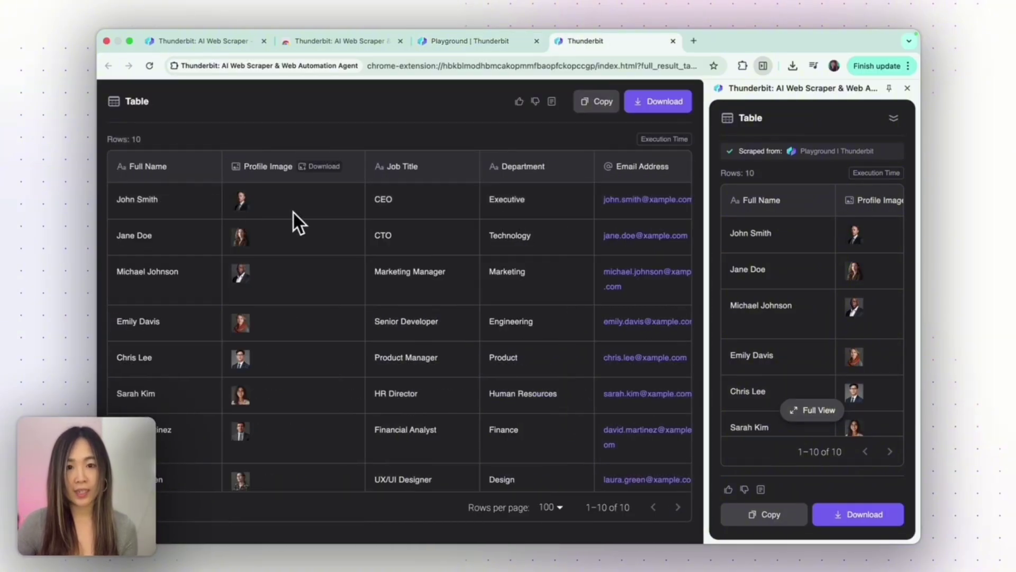
scroll(312, 271, "right", 3)
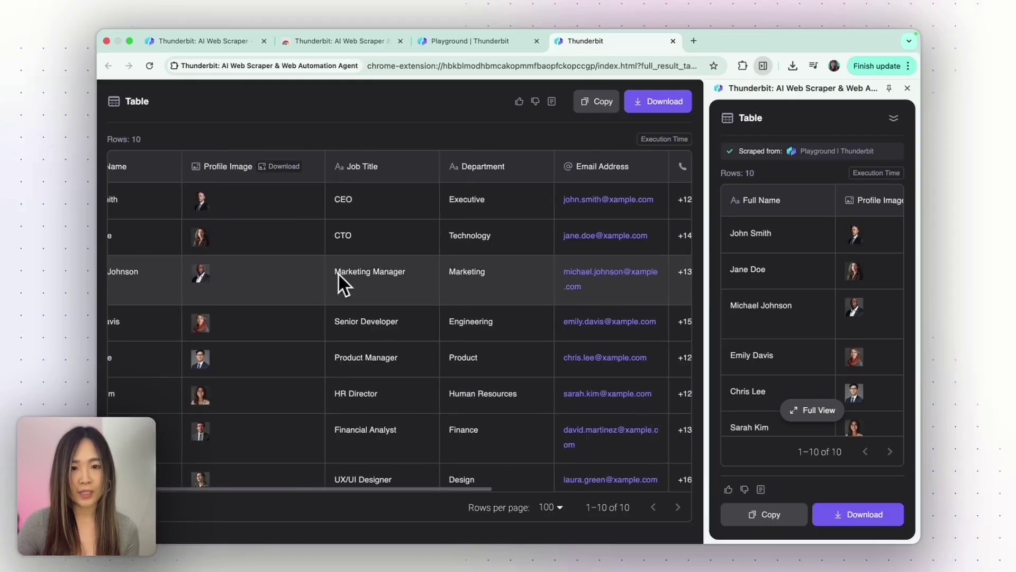
scroll(443, 278, "right", 4)
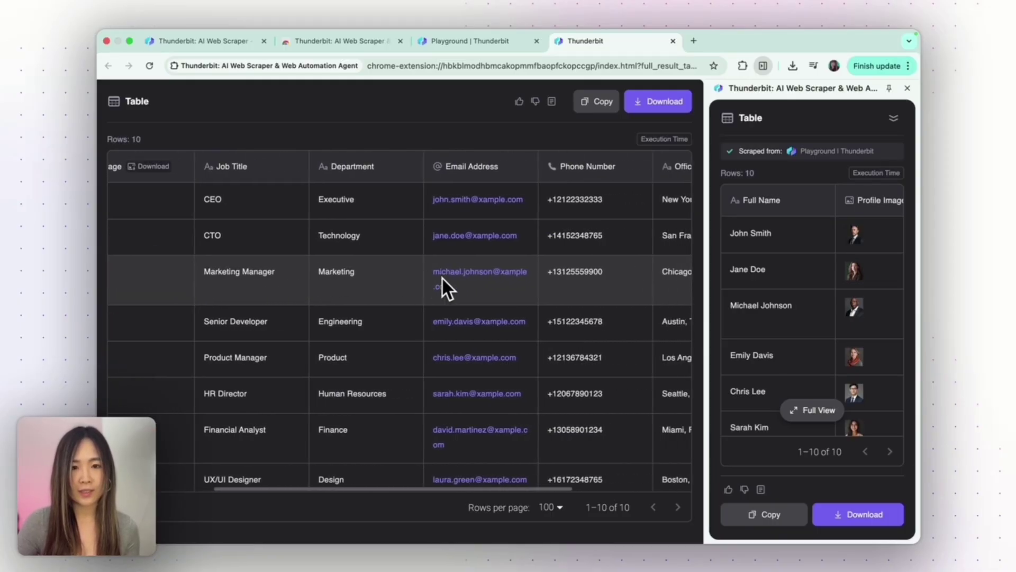
scroll(485, 279, "right", 3)
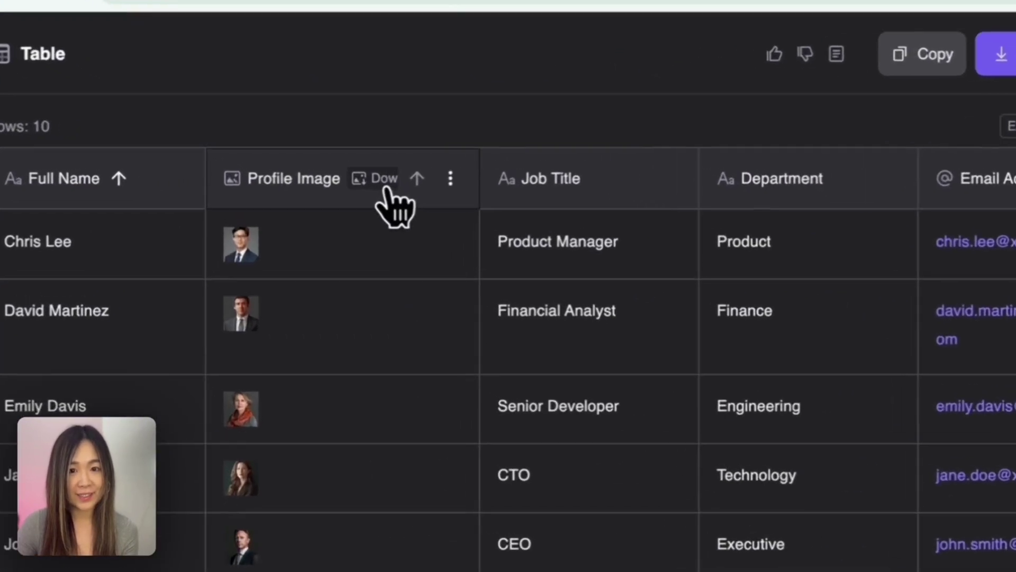
Download the images of the Profile Image column, and check the remaining contact details and Gender values in the results table
left_click(316, 168)
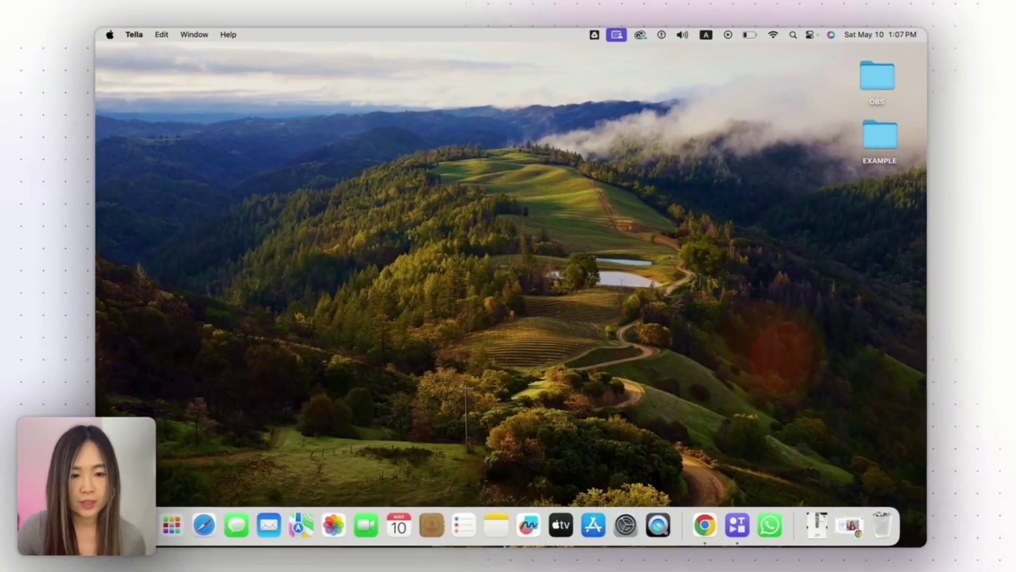
scroll(874, 197, "down", 1)
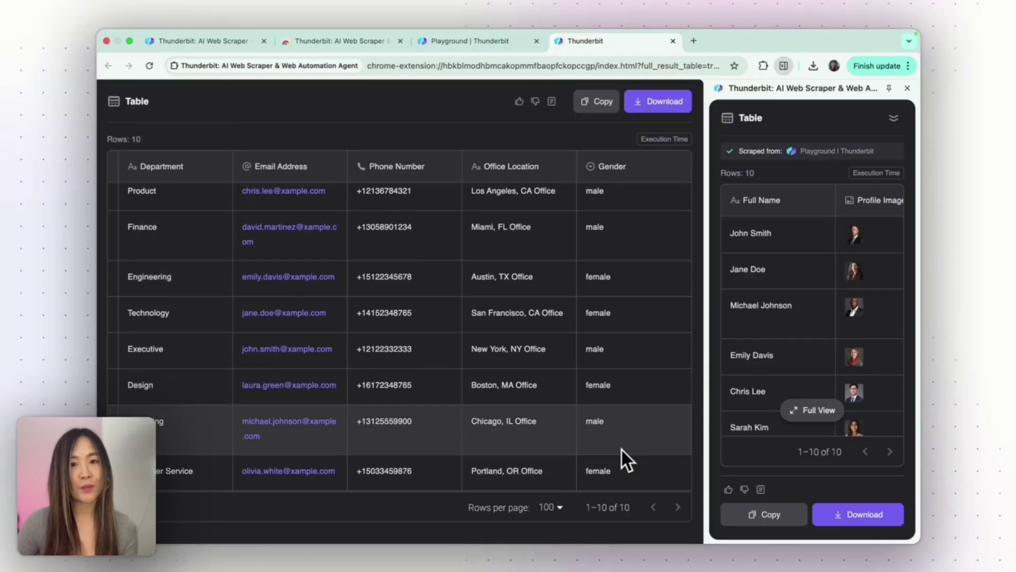
scroll(622, 450, "left", 2)
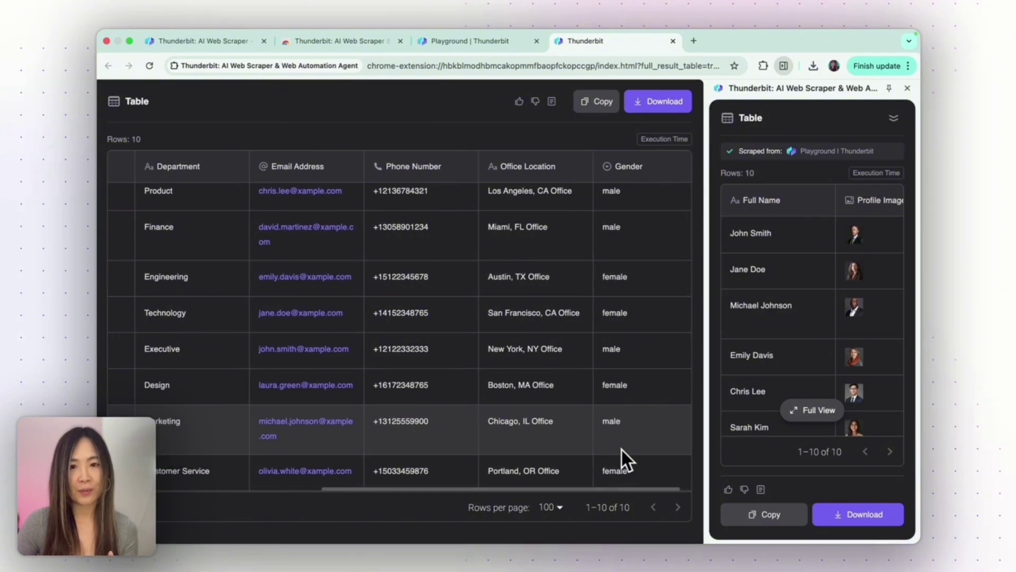
scroll(621, 448, "left", 5)
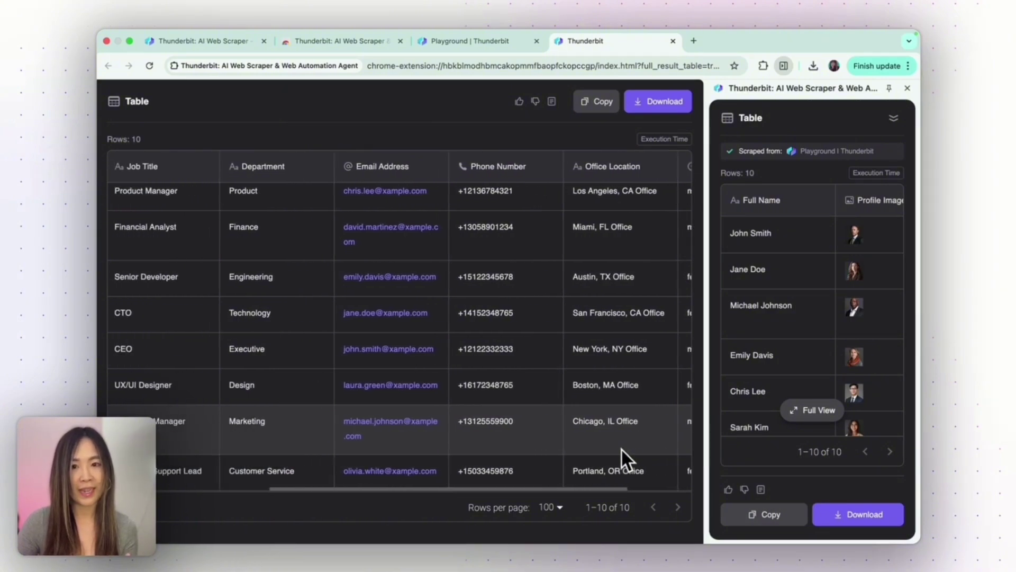
scroll(621, 448, "left", 7)
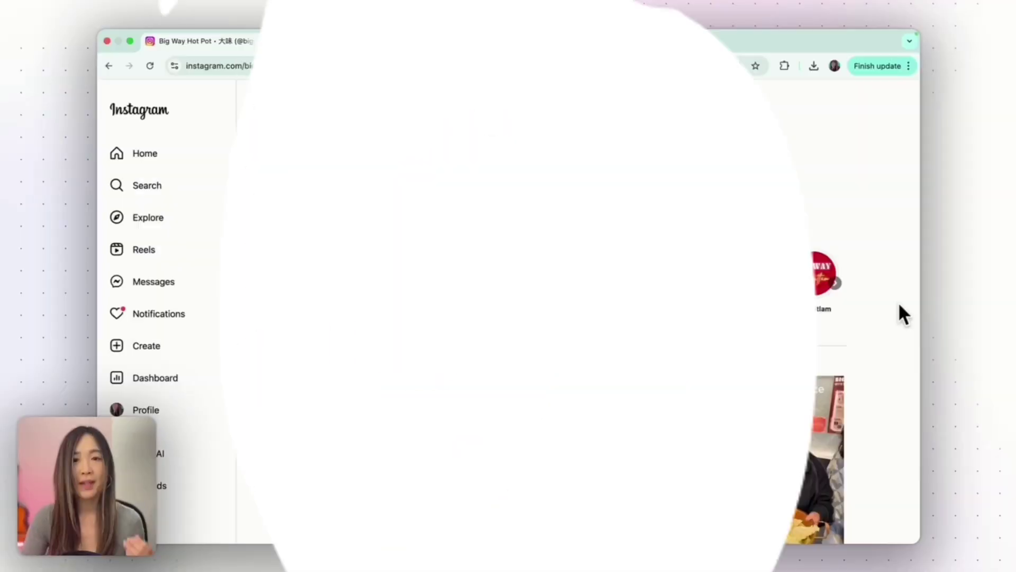
Look through the reels on the Big Way Hot Pot Instagram profile
scroll(903, 314, "down", 2)
scroll(899, 306, "down", 2)
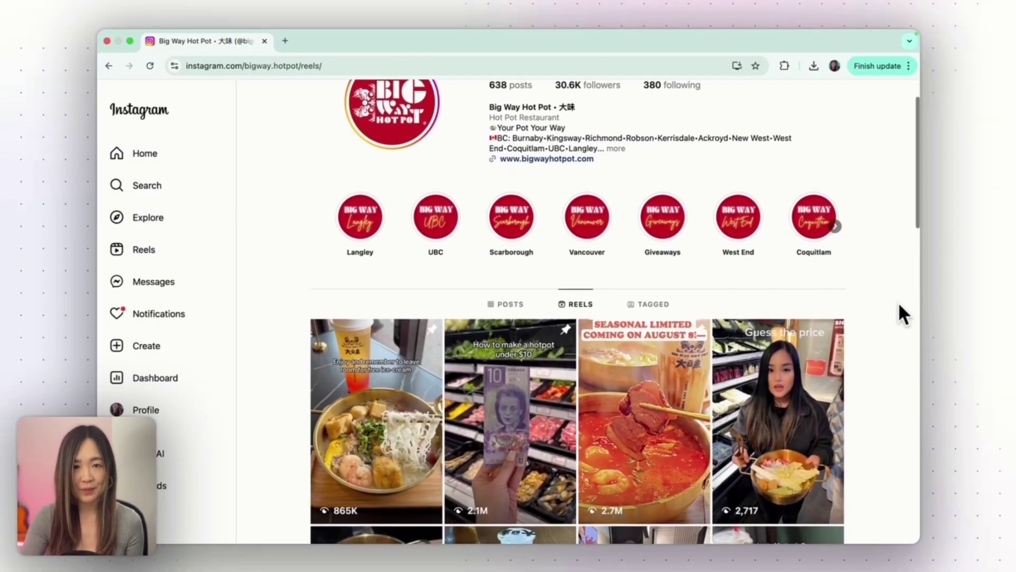
scroll(903, 313, "down", 1)
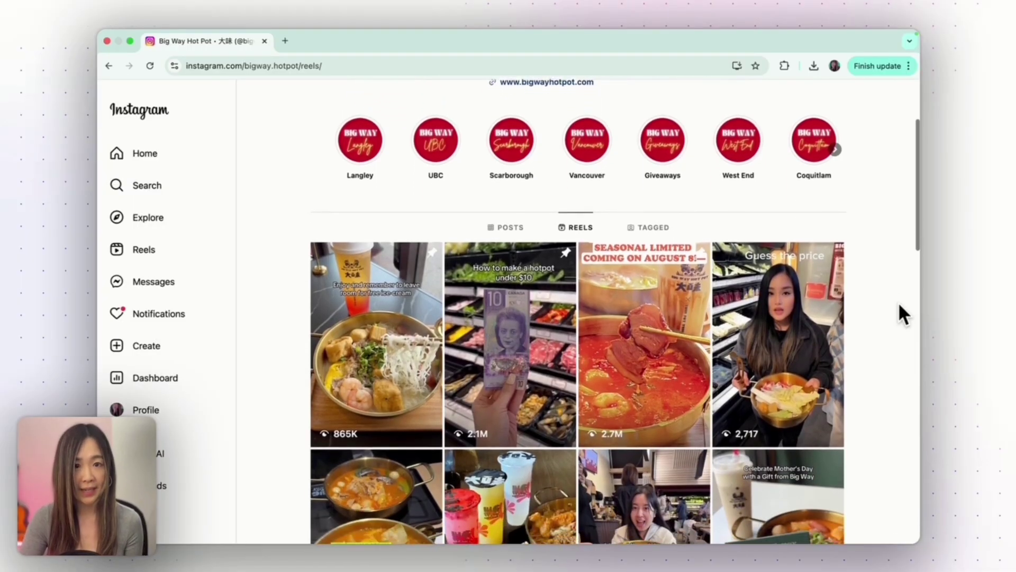
scroll(902, 313, "up", 3)
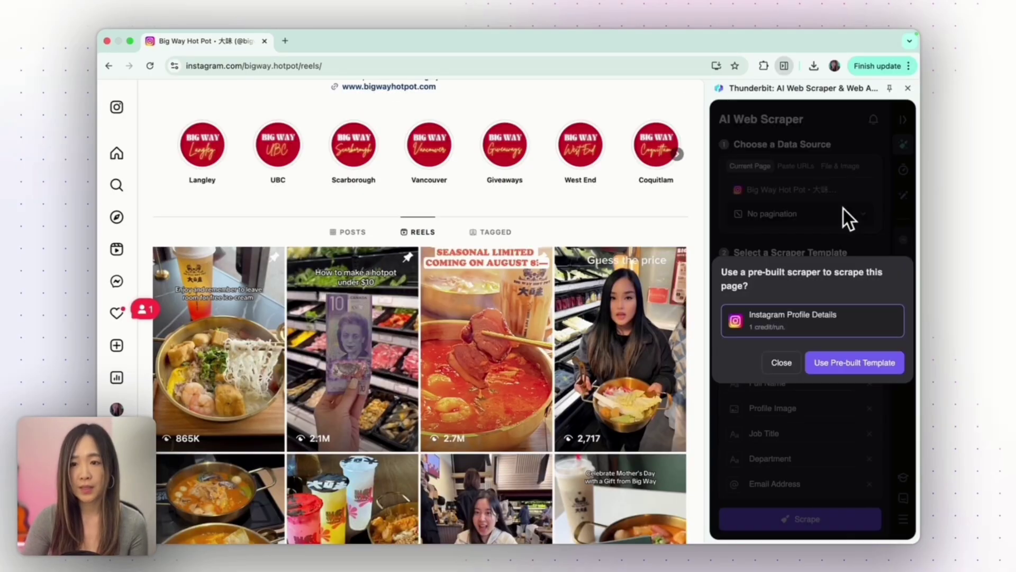
Apply the pre-built Instagram Profile Posts template to the Big Way Hot Pot profile, and review its fields and output setting
left_click(844, 318)
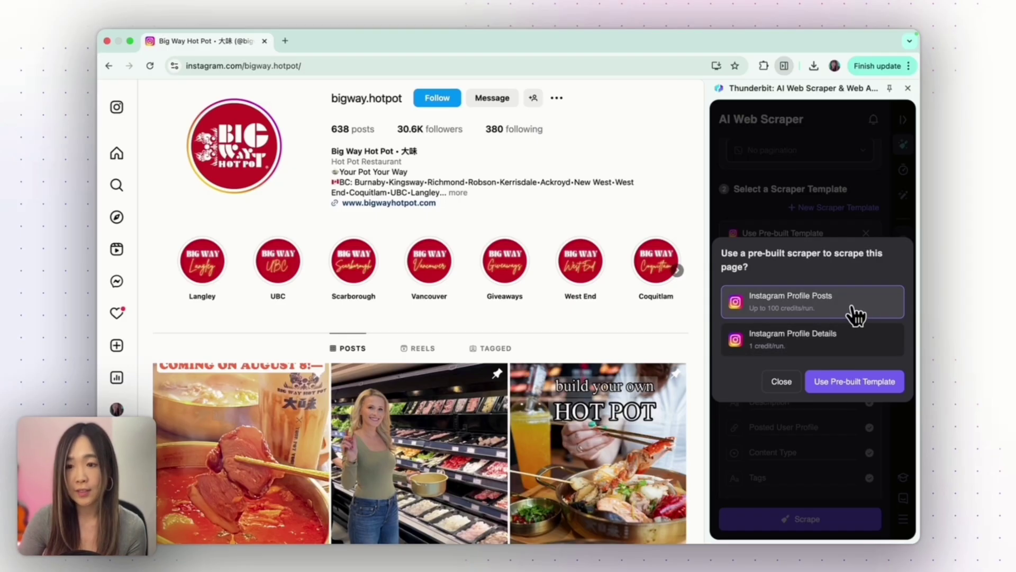
left_click(855, 382)
scroll(850, 324, "down", 3)
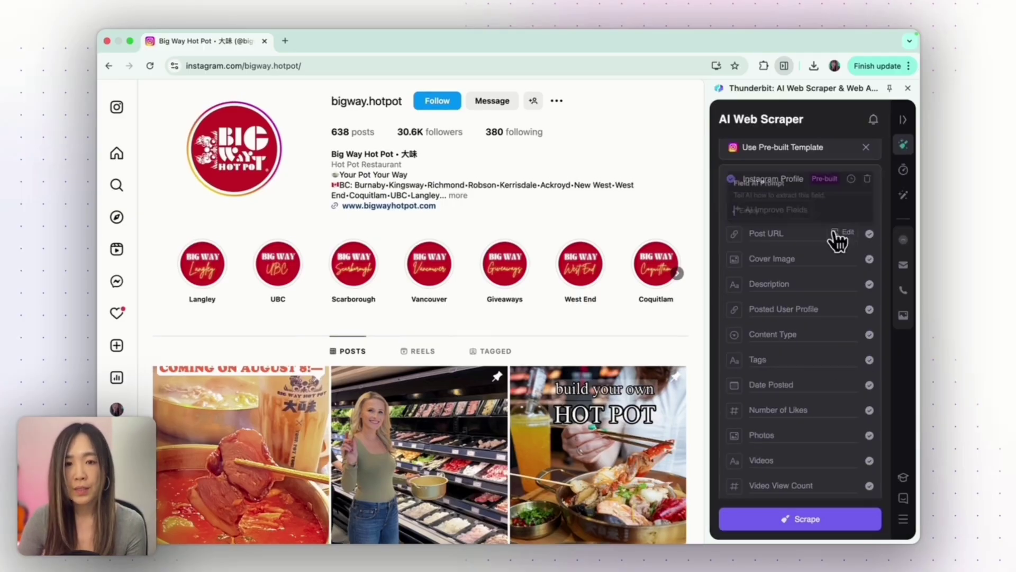
scroll(842, 268, "down", 1)
mouse_move(837, 268)
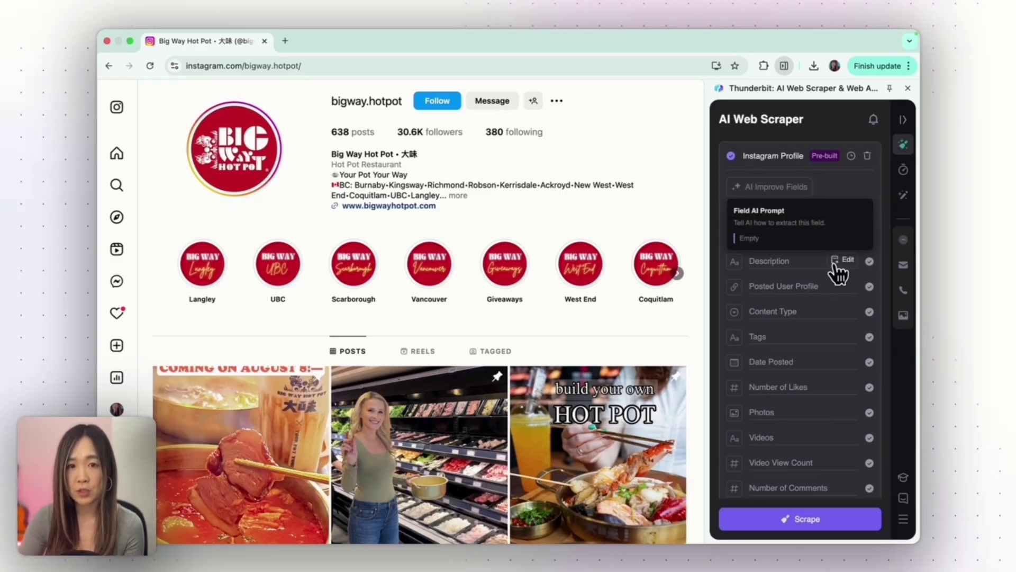
scroll(835, 233, "up", 2)
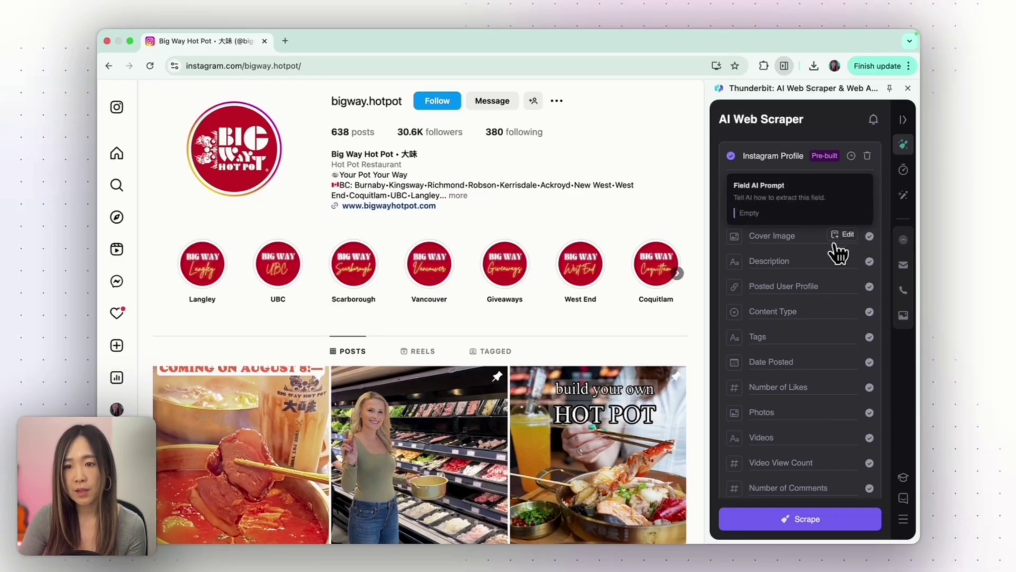
mouse_move(836, 294)
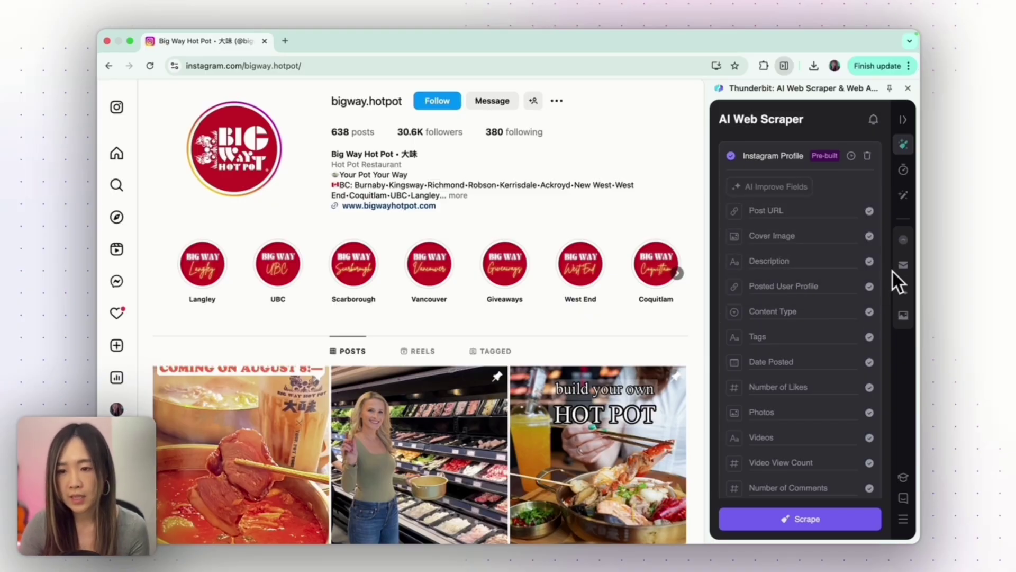
scroll(877, 274, "down", 3)
scroll(877, 274, "down", 1)
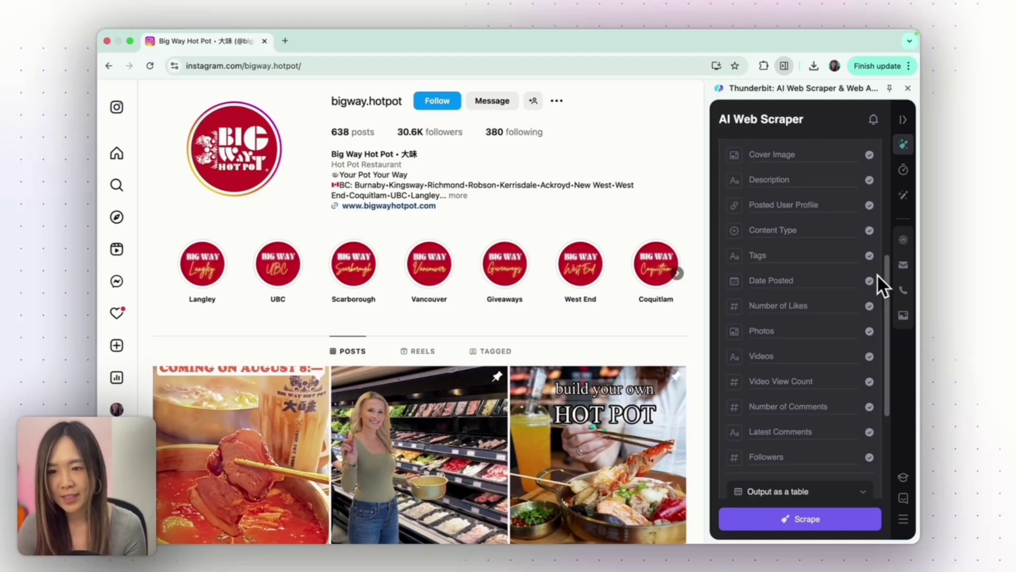
scroll(878, 274, "up", 1)
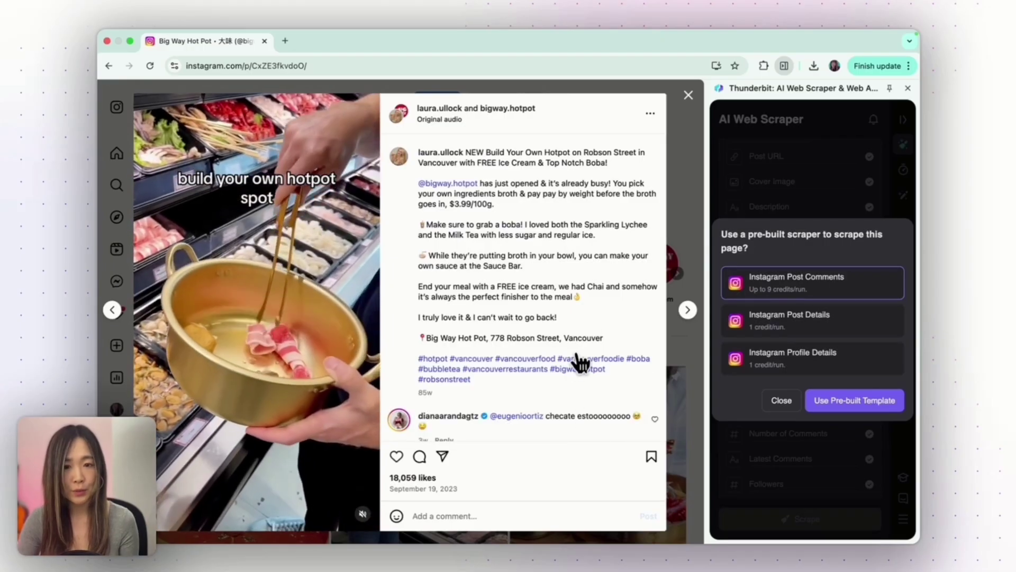
Read the caption and comments of the build-your-own hotpot post, and return to the profile with the pre-built template's fields
scroll(603, 338, "down", 5)
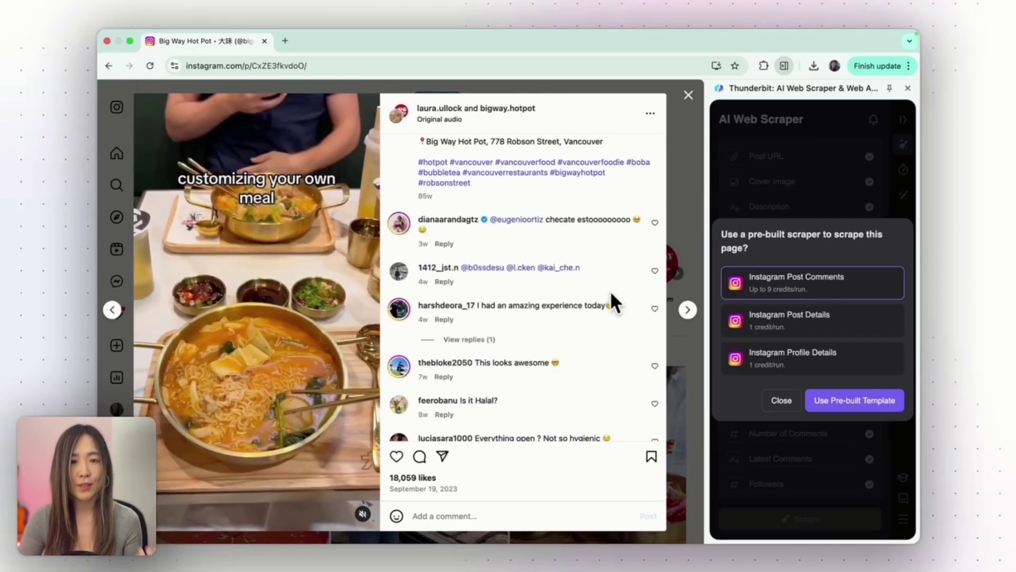
scroll(611, 290, "down", 1)
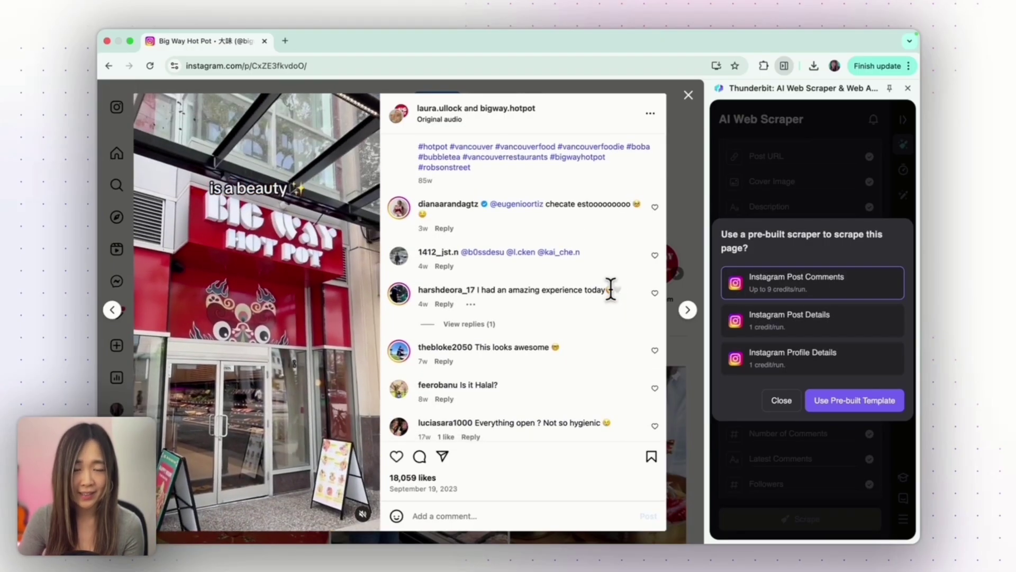
key("Escape")
left_click(853, 401)
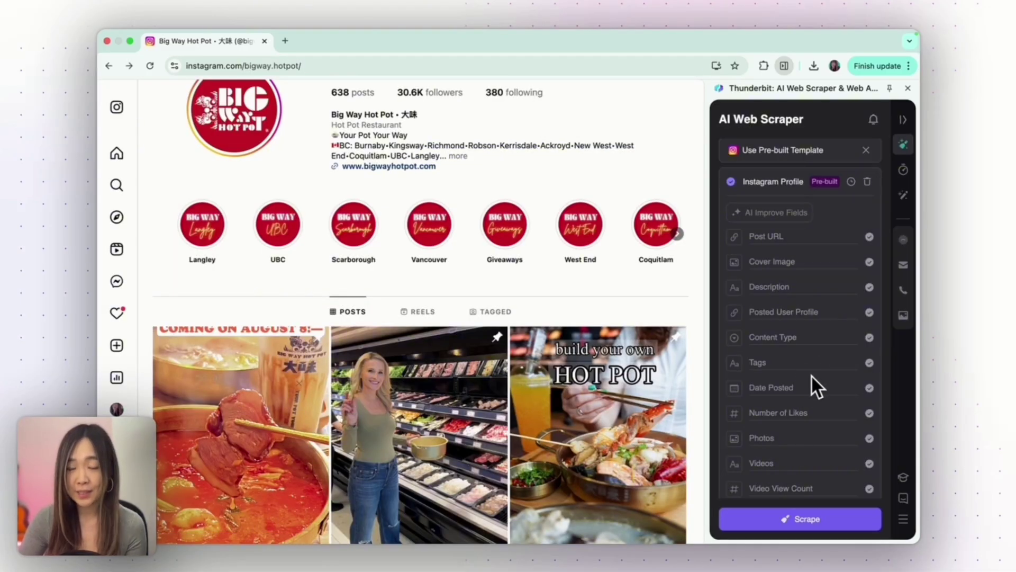
Connect Notion as the template's save destination, and grant Thunderbit access to the Journal page
scroll(812, 403, "down", 5)
left_click(810, 456)
left_click(783, 506)
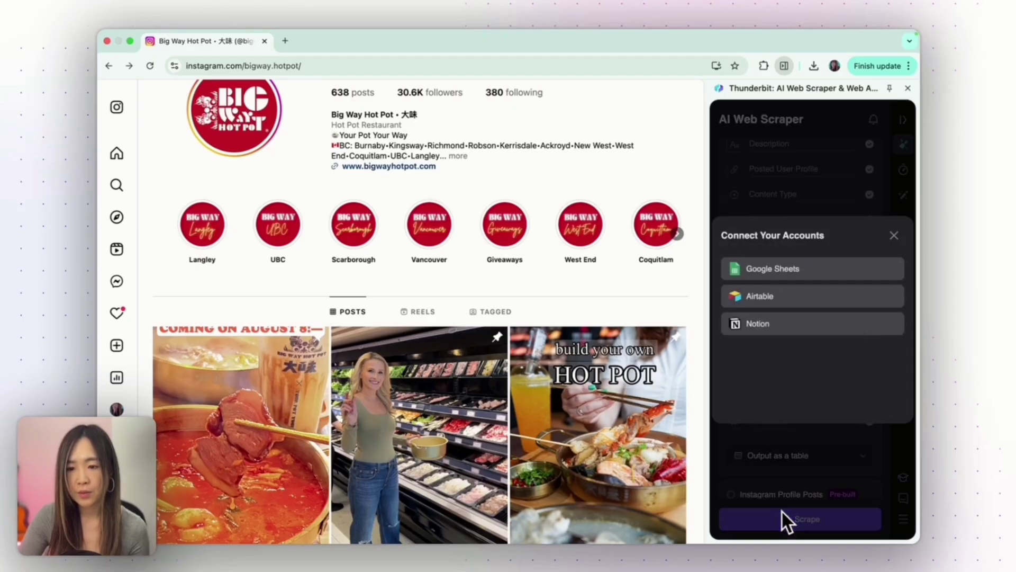
left_click(802, 332)
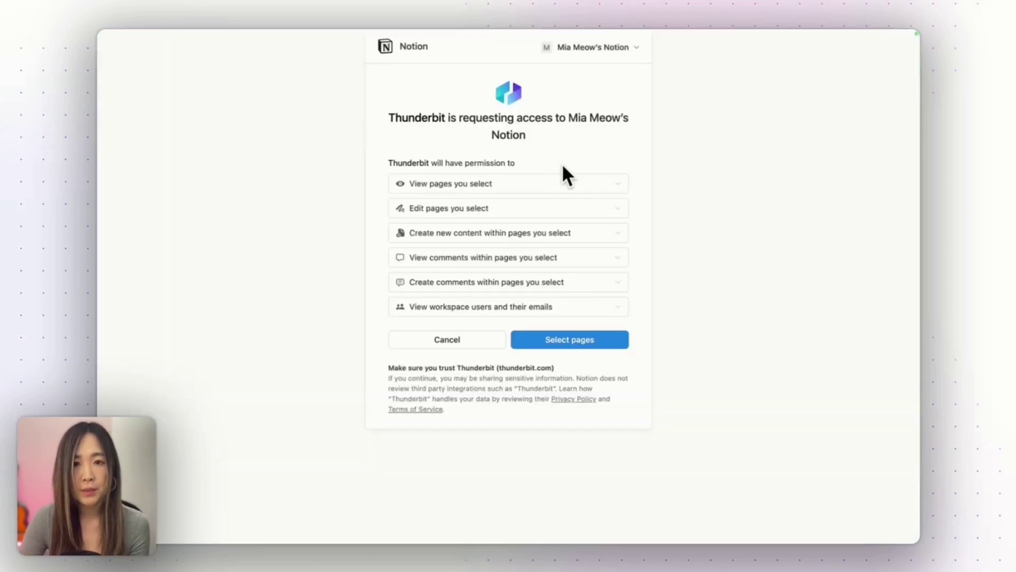
left_click(572, 343)
left_click(412, 190)
left_click(564, 390)
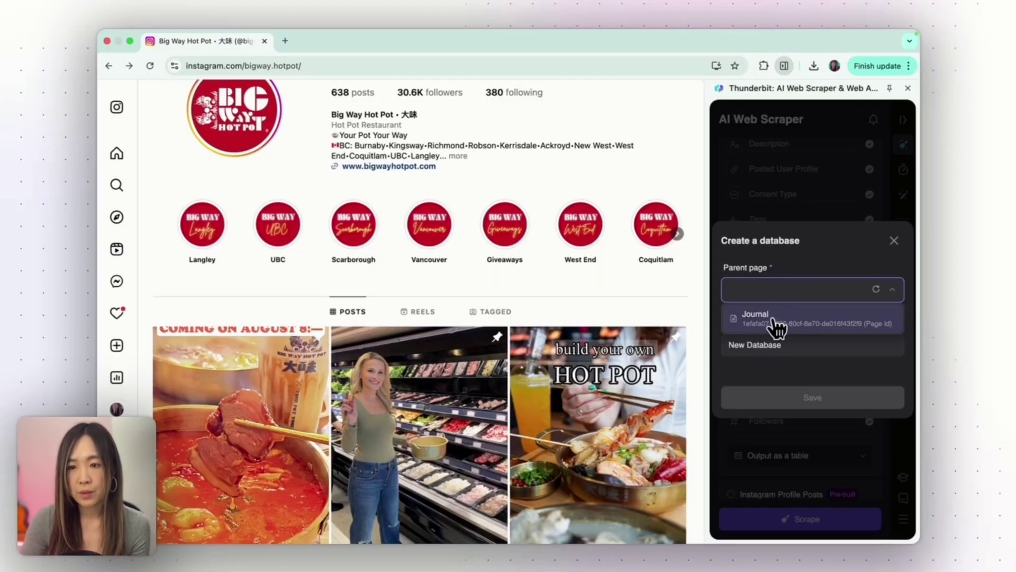
Create a Notion database named "Hot Pot Intel" under the Journal page, and scrape the Instagram profile's posts into it
left_click(777, 321)
type("Hot Pot Intel")
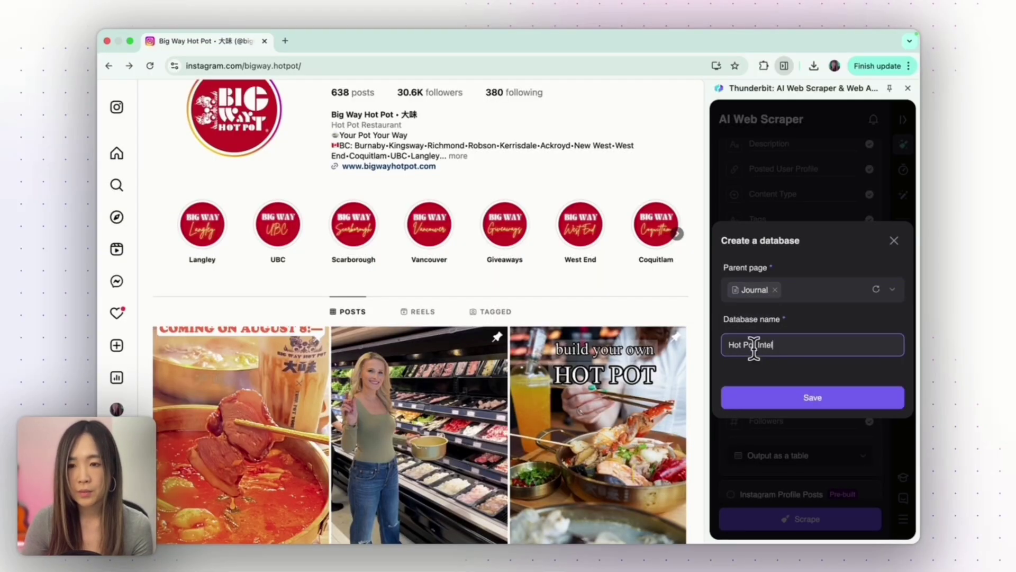
left_click(810, 401)
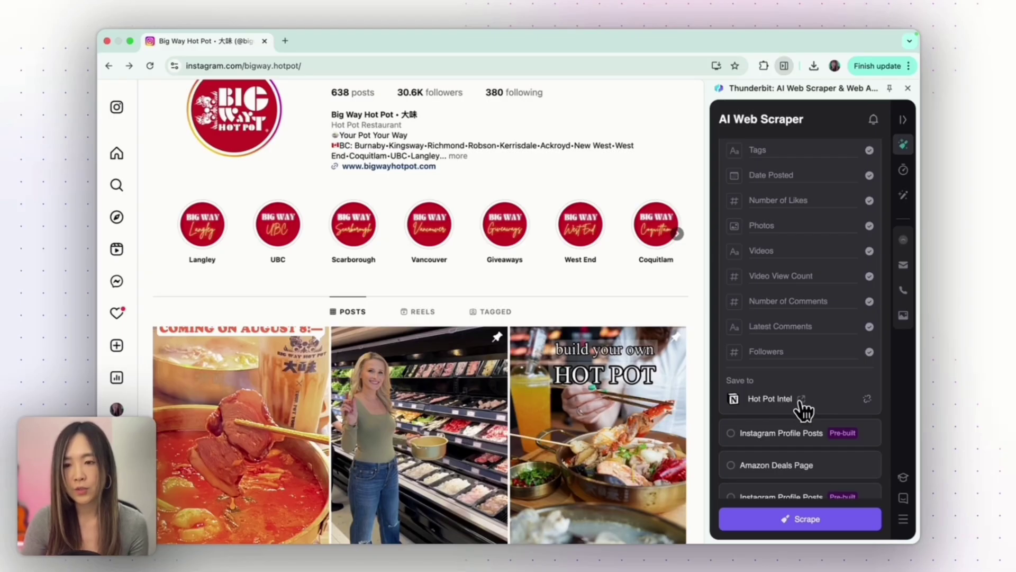
scroll(803, 410, "up", 3)
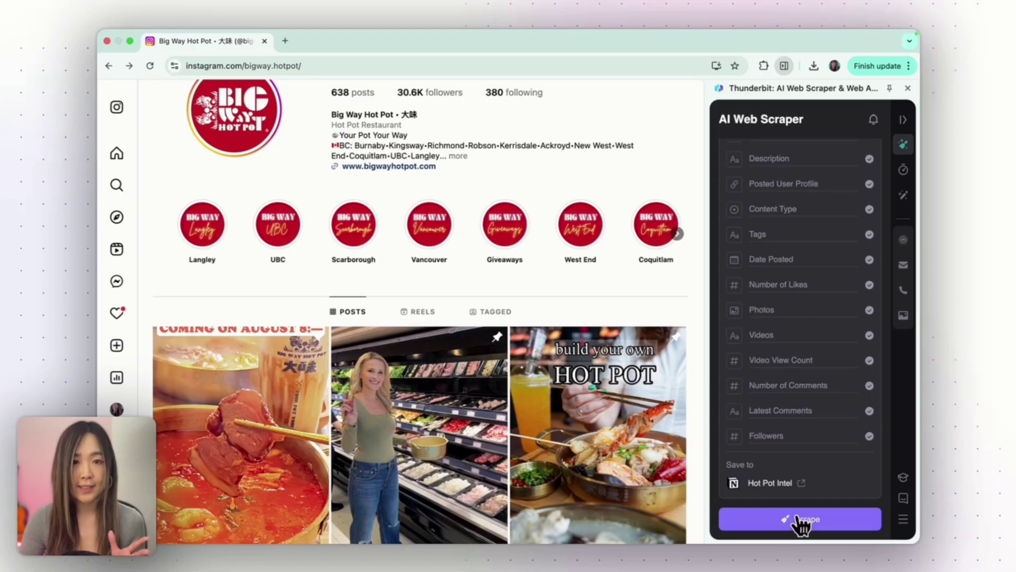
left_click(801, 521)
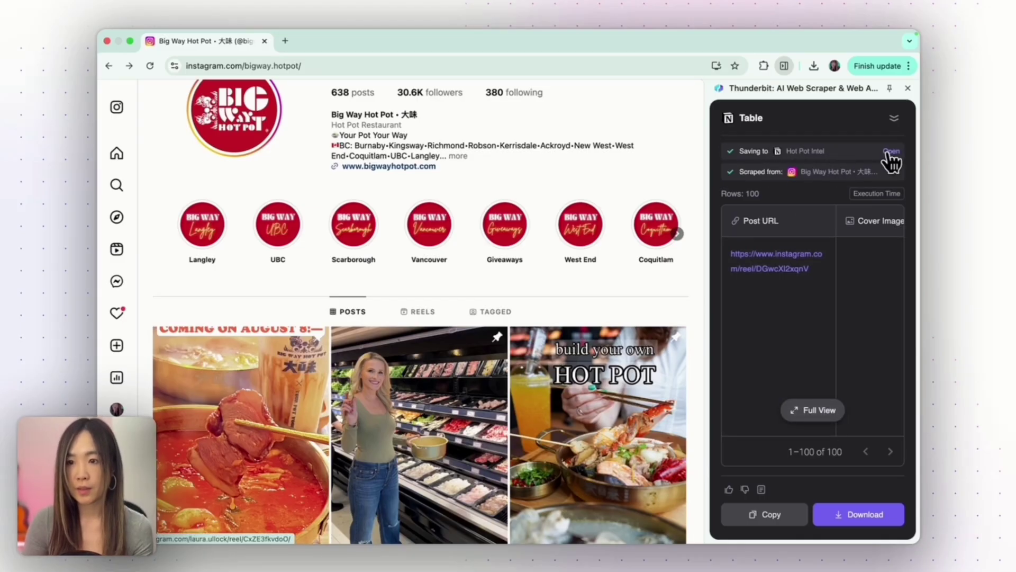
Open the Hot Pot Intel database in Notion and examine the columns of saved post data
left_click(891, 152)
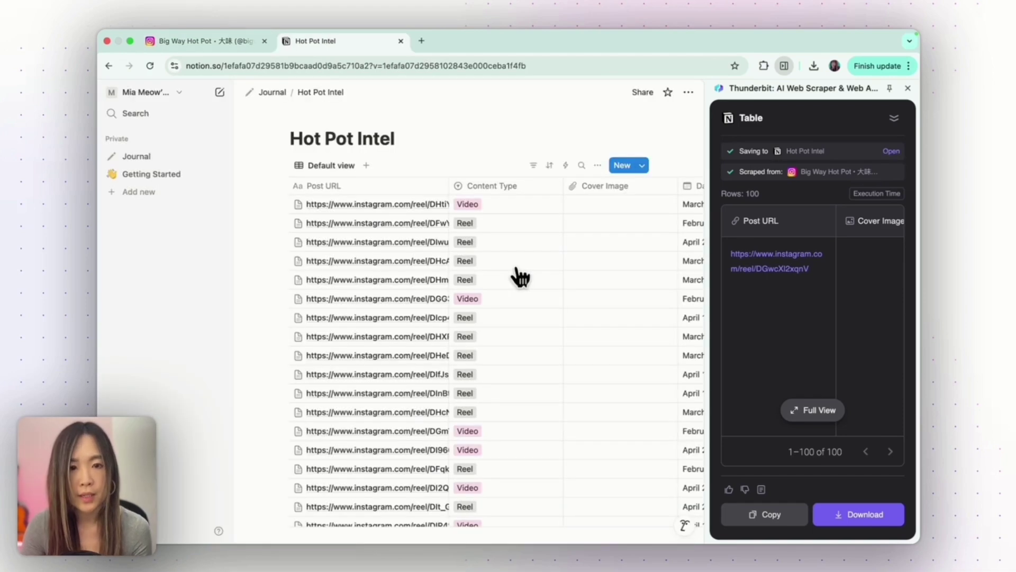
scroll(520, 276, "right", 5)
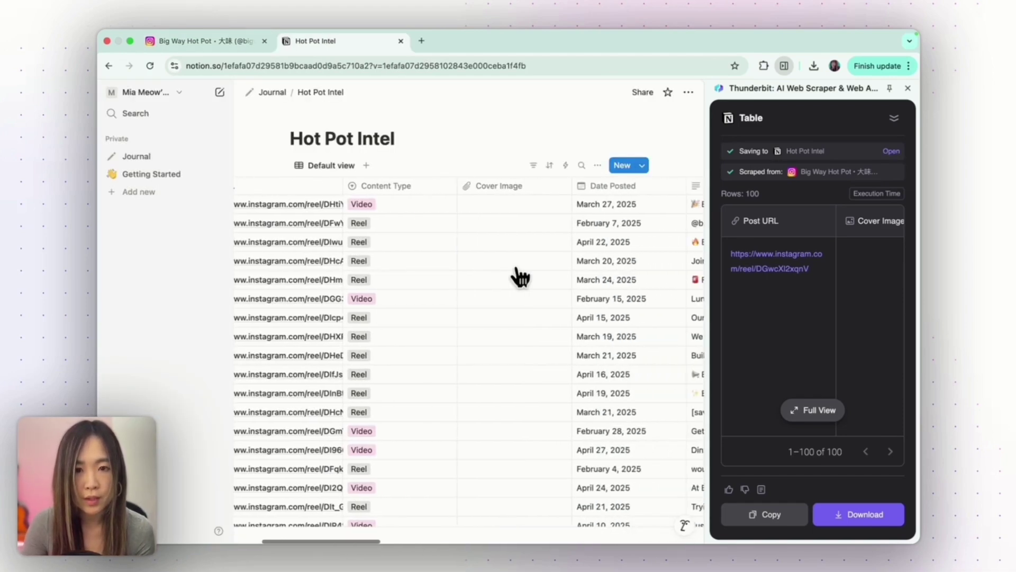
scroll(522, 261, "right", 2)
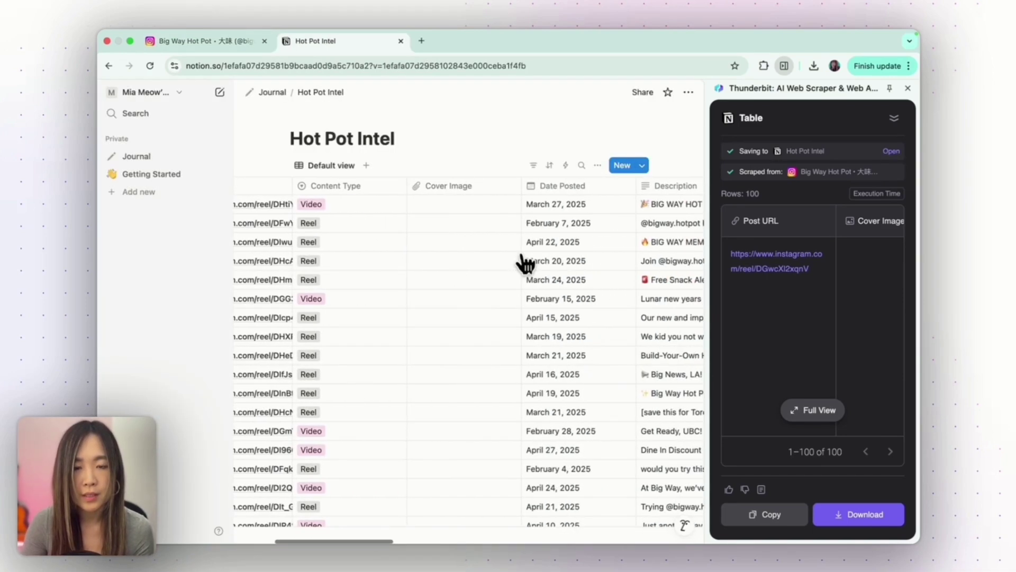
Examine the Hot Pot Intel database's posting dates, descriptions, followers, latest comments, comment and like counts, and photos
scroll(466, 242, "right", 7)
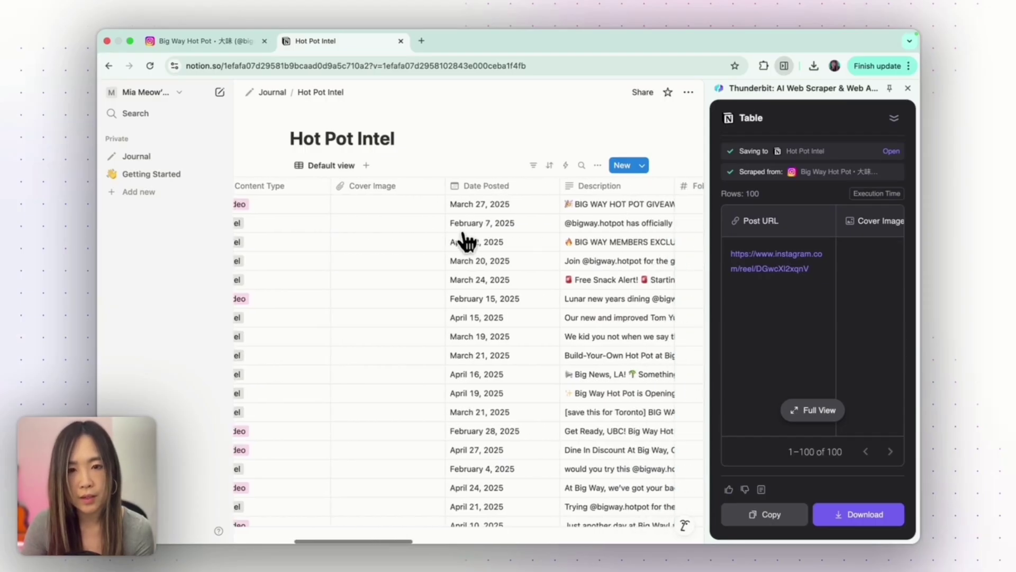
scroll(466, 243, "right", 8)
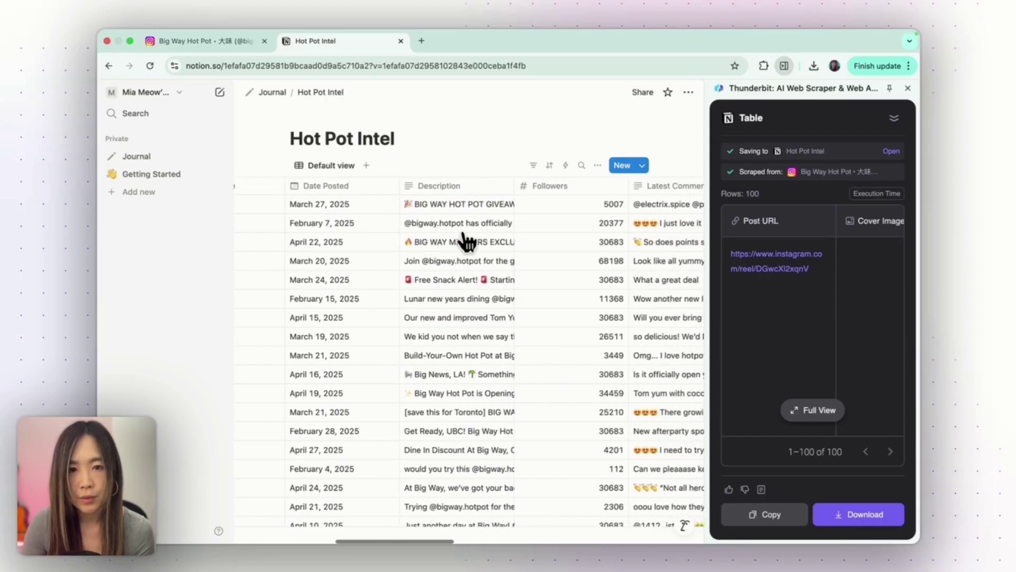
scroll(466, 242, "right", 1)
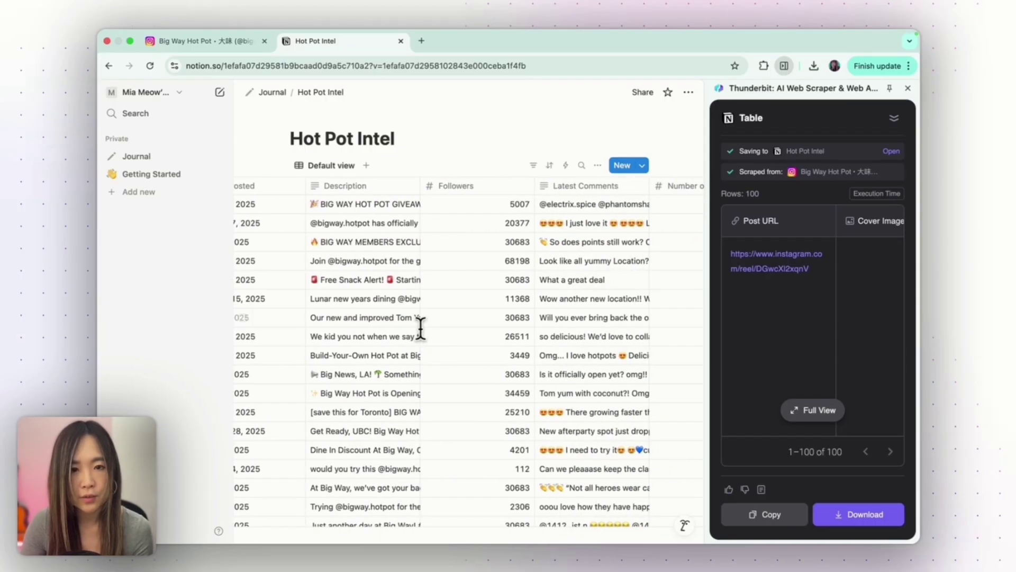
scroll(518, 235, "right", 4)
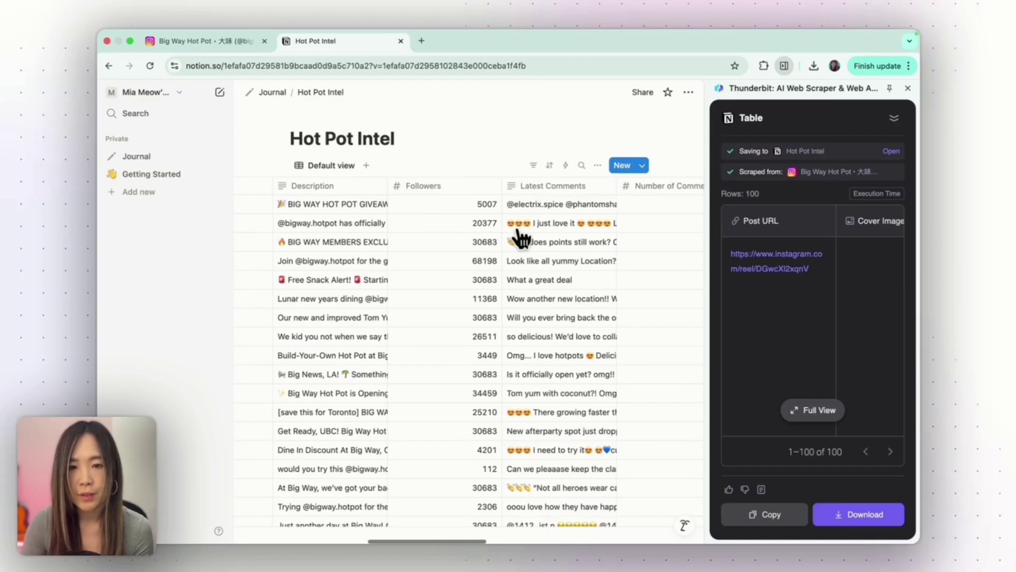
scroll(460, 254, "right", 4)
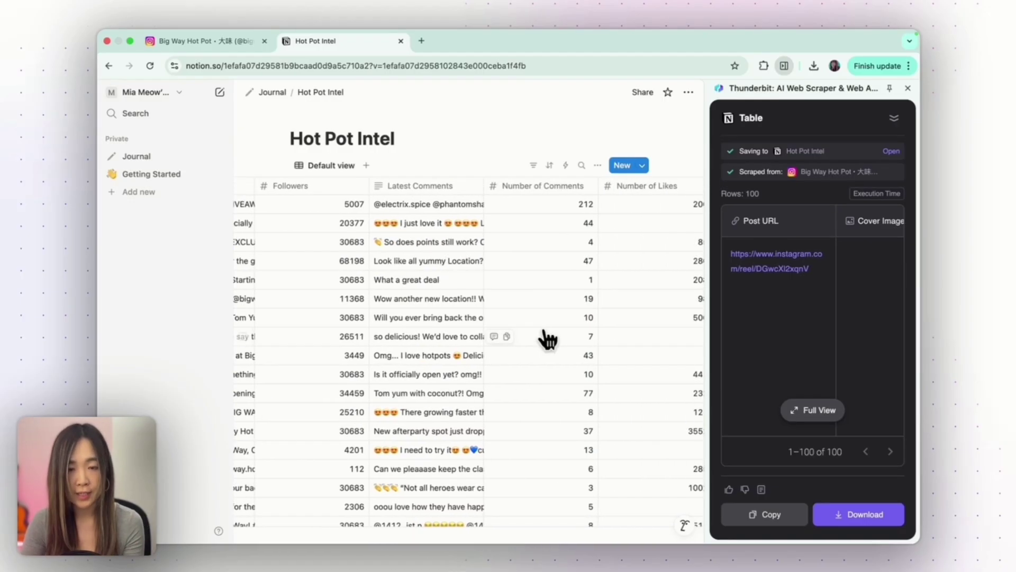
scroll(548, 339, "right", 4)
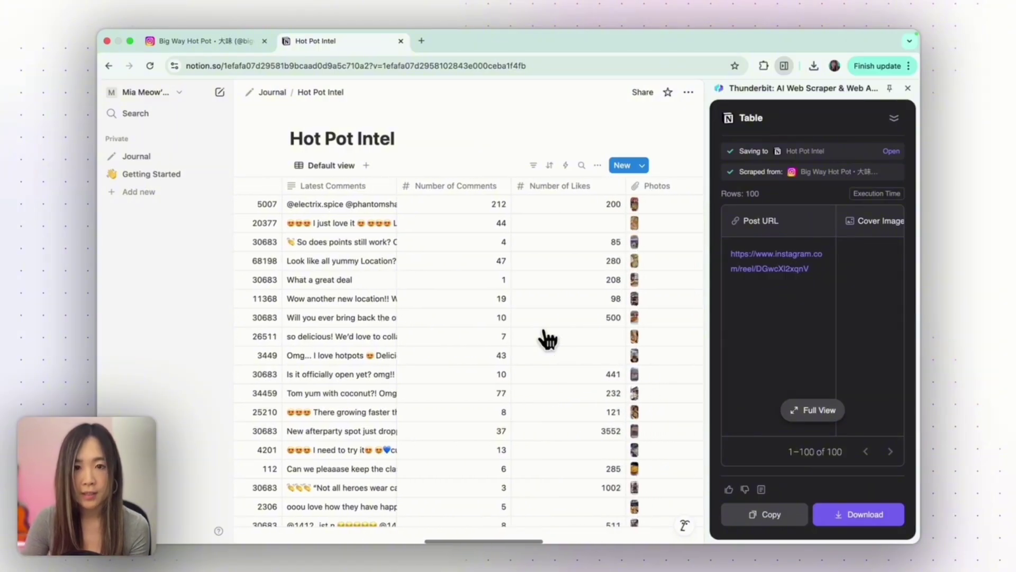
scroll(549, 336, "right", 8)
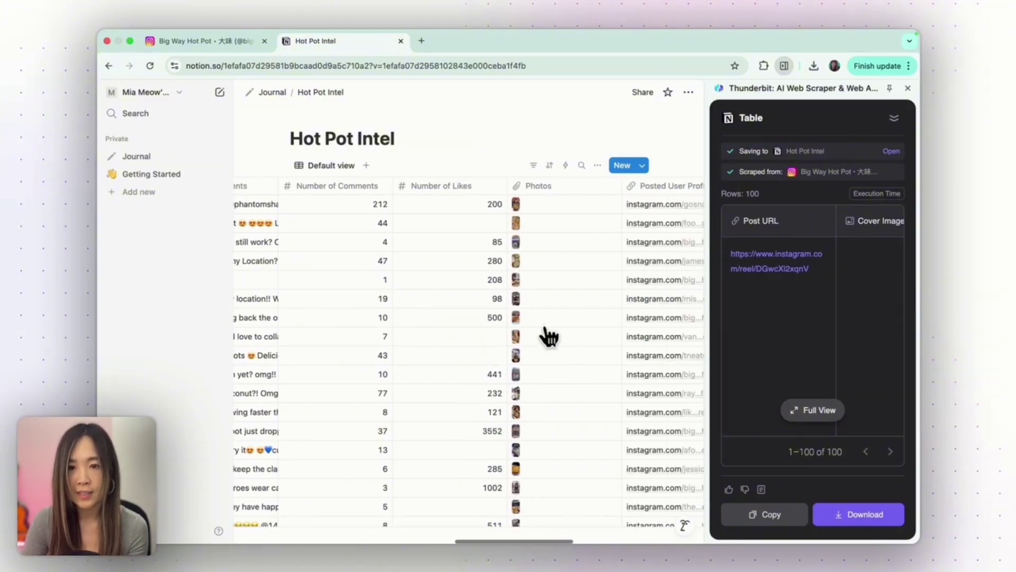
View a saved post photo and a saved post video from the Hot Pot Intel database's Photos and Videos columns
left_click(446, 204)
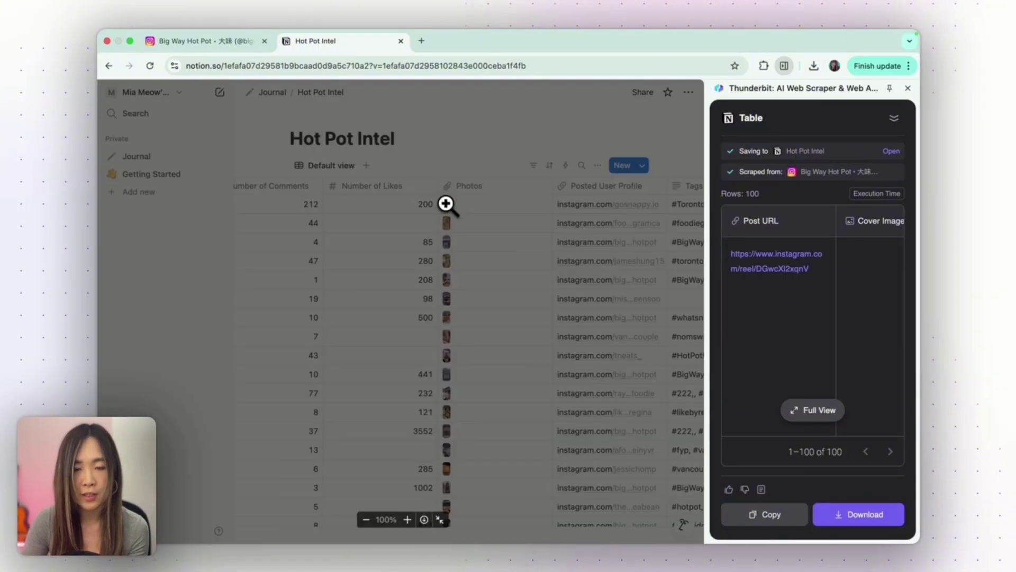
left_click(548, 281)
left_click(546, 221)
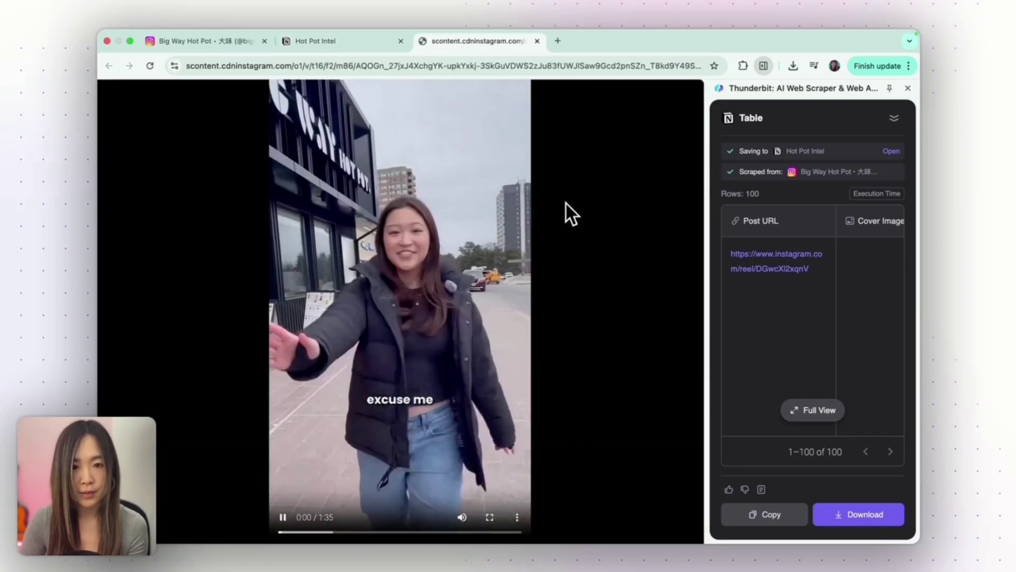
key("super+w")
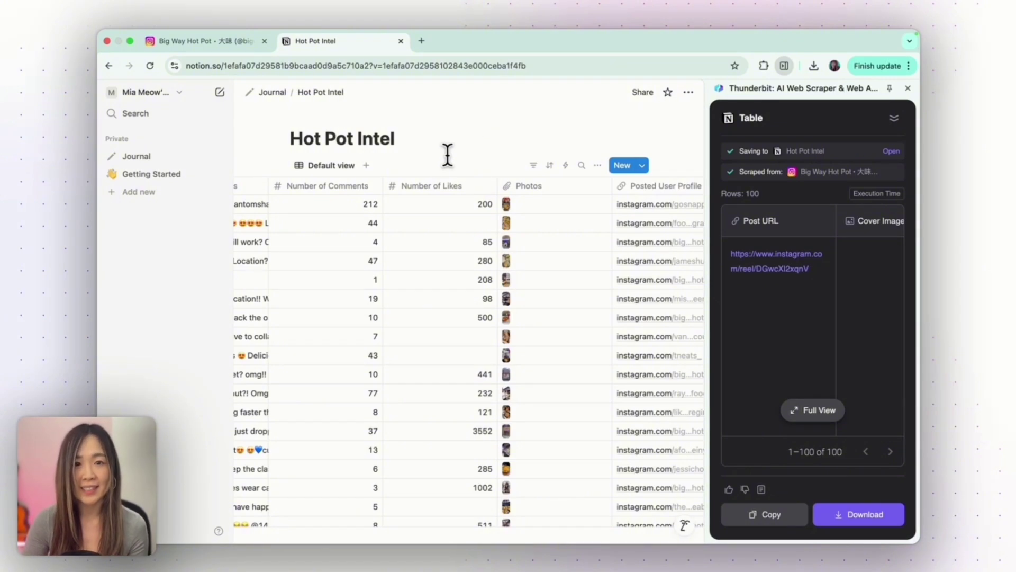
scroll(503, 209, "right", 5)
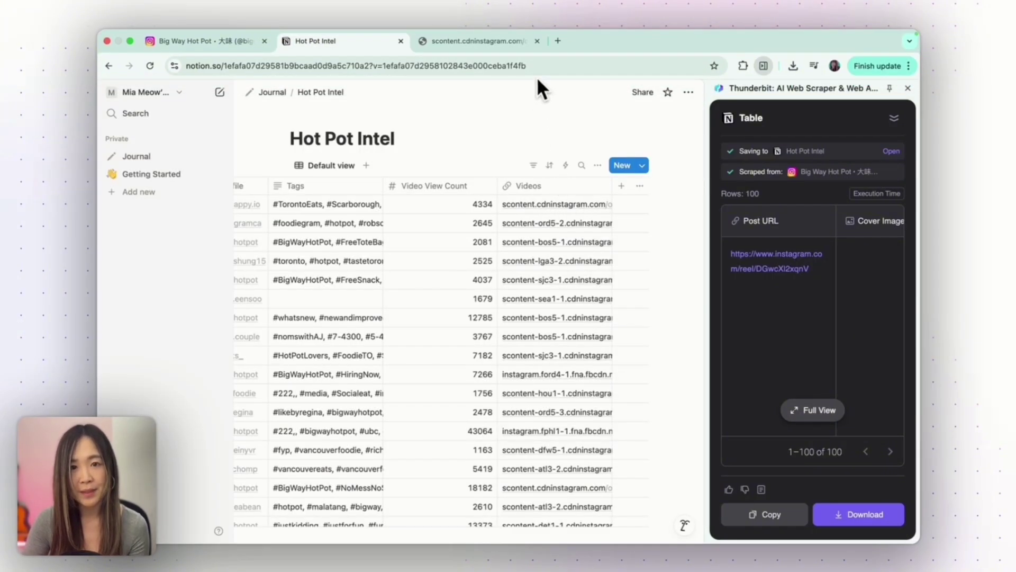
left_click(476, 41)
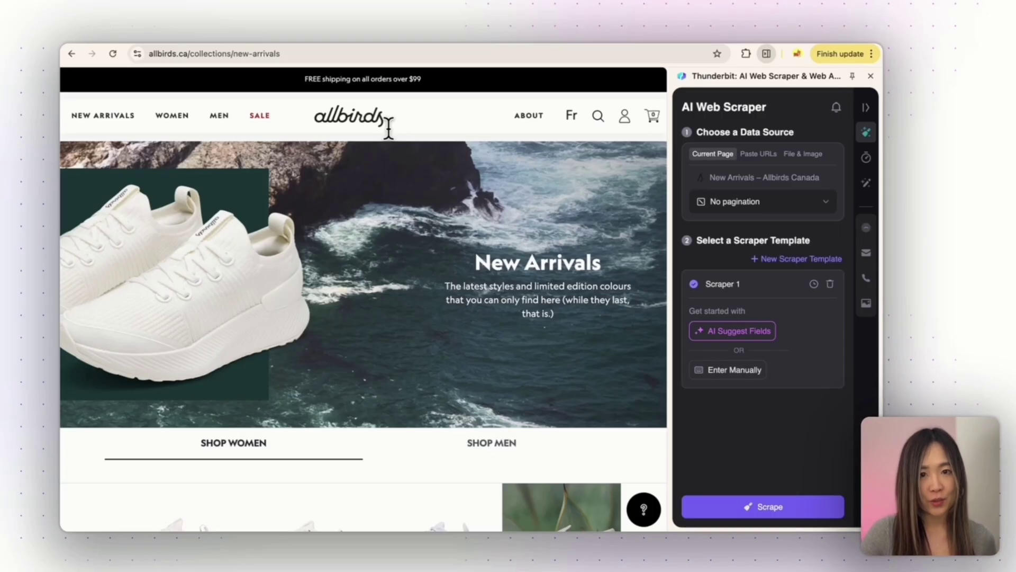
Set up click pagination for the Allbirds New Arrivals page, with Show More as the Next button and a page range of 3
scroll(578, 354, "down", 10)
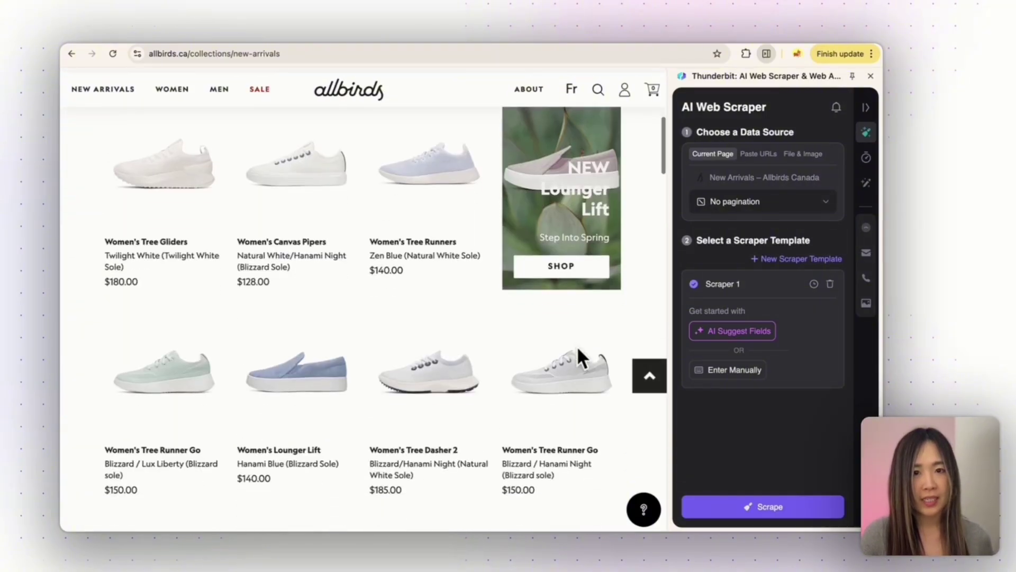
scroll(578, 349, "down", 10)
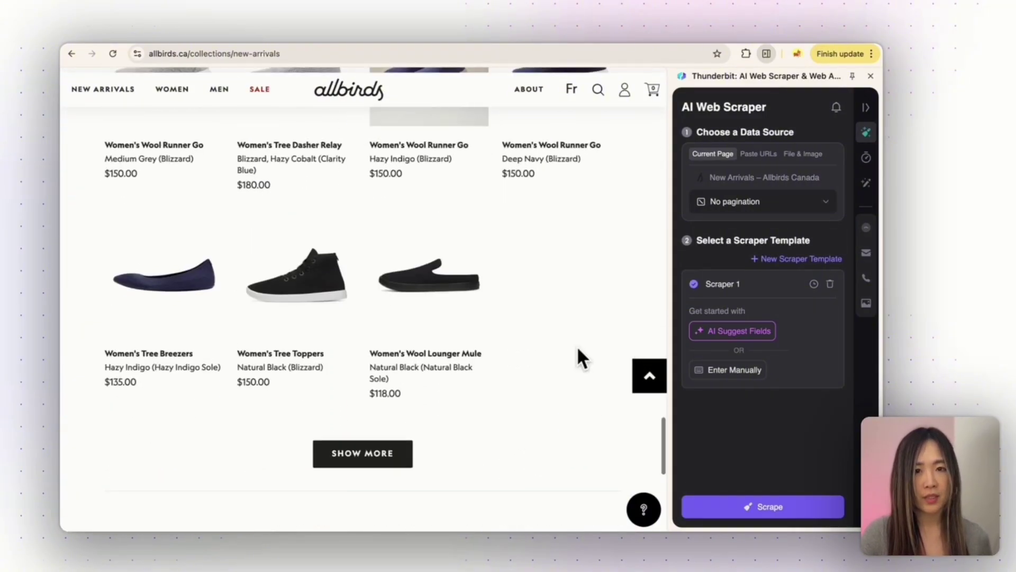
scroll(578, 349, "down", 2)
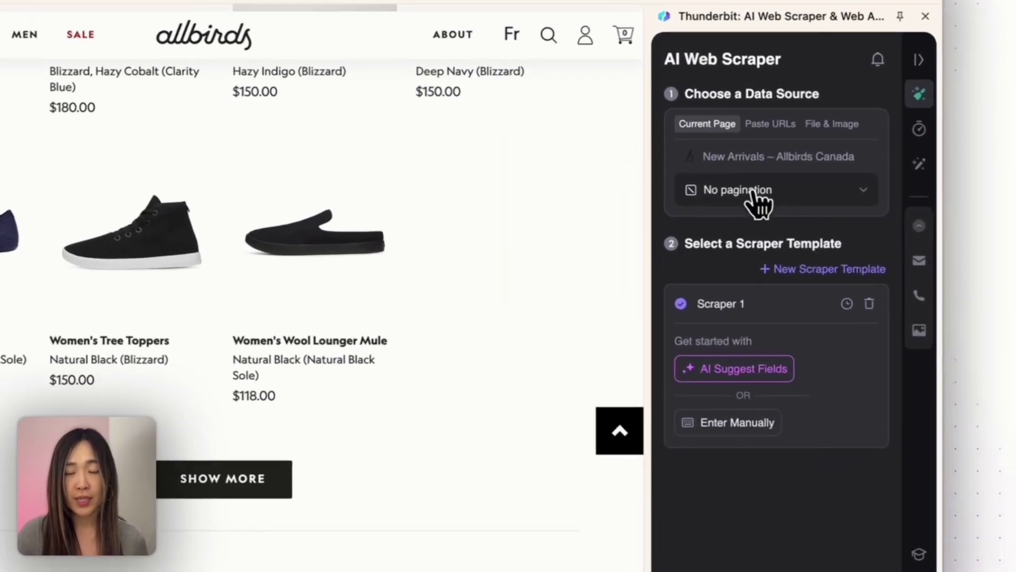
left_click(850, 197)
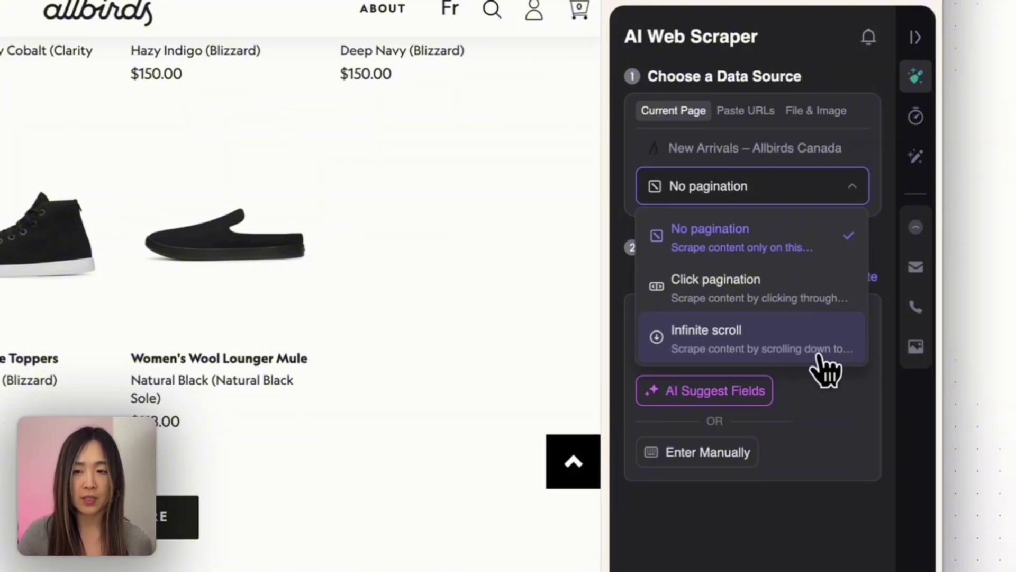
left_click(710, 299)
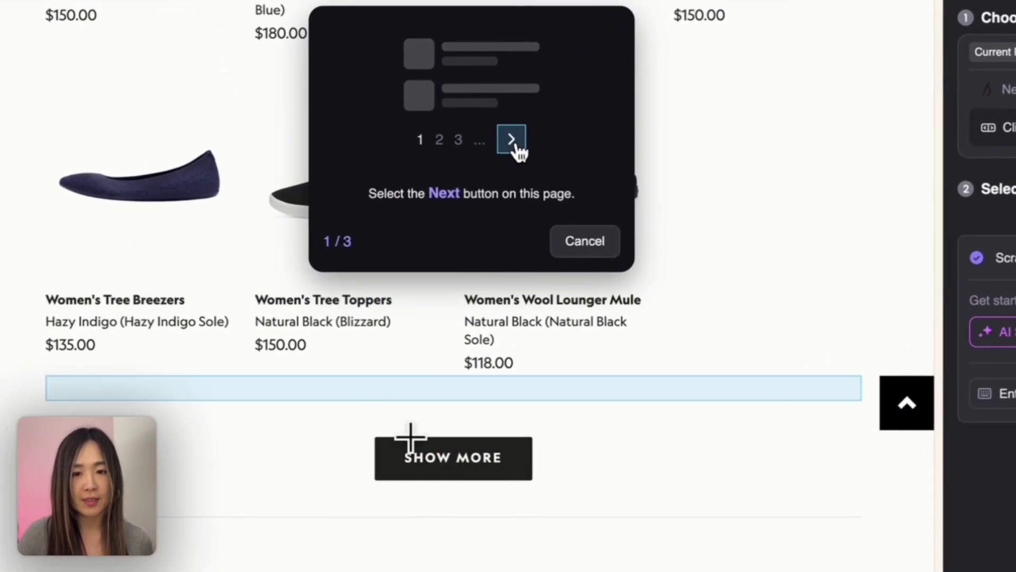
left_click(465, 475)
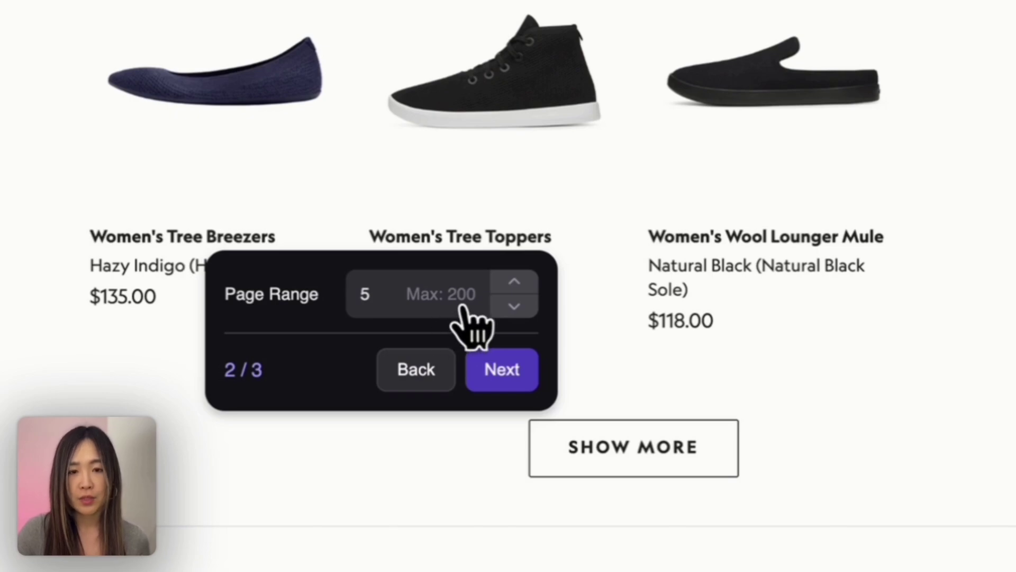
left_click_drag(367, 291, 352, 290)
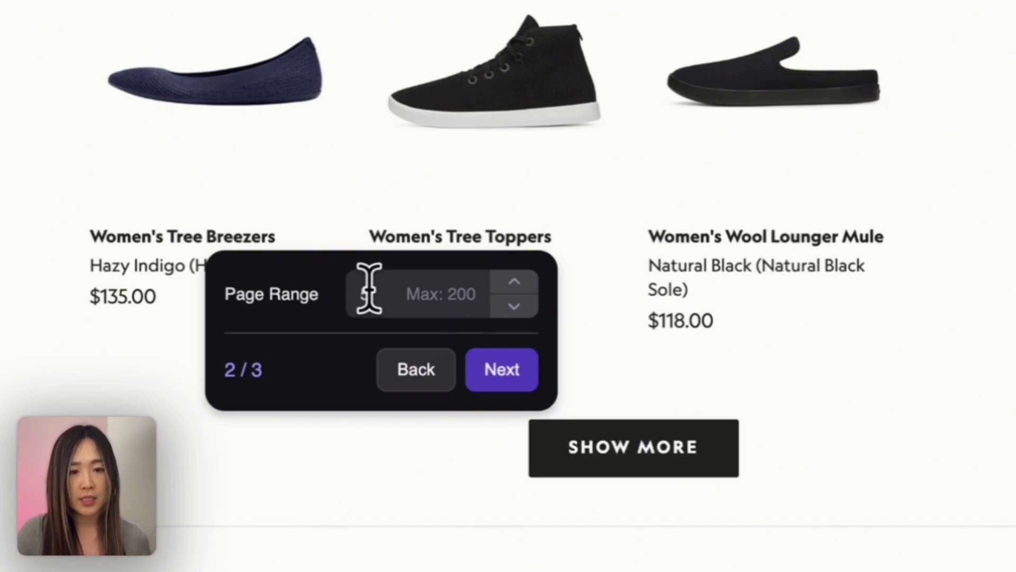
type("3")
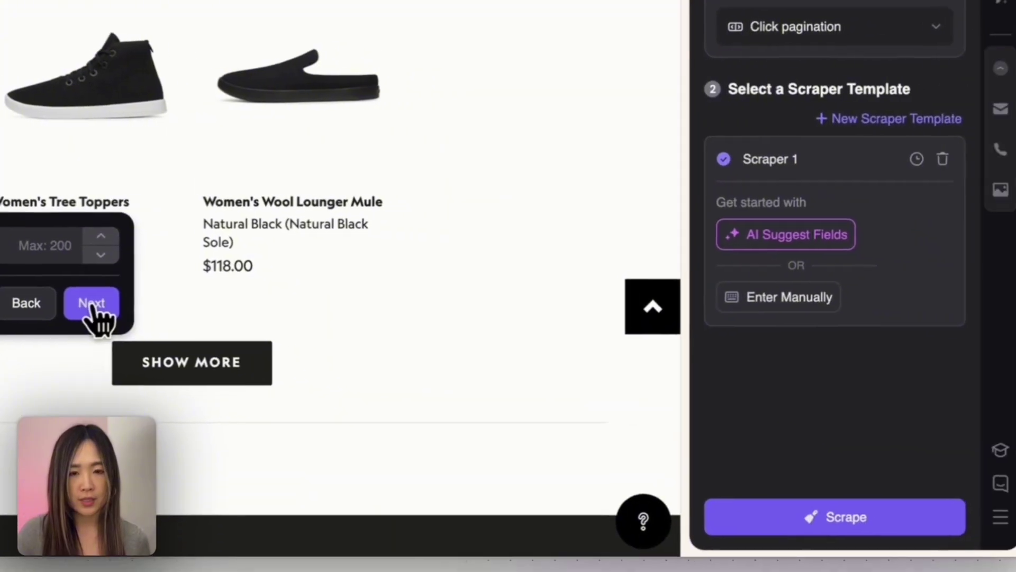
left_click(502, 369)
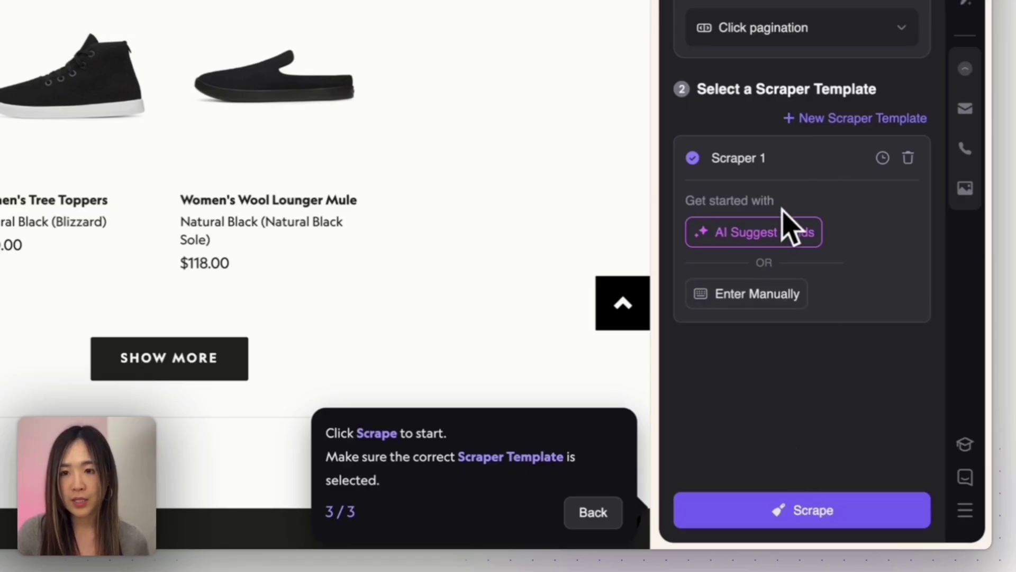
Generate the scraper template's fields with AI suggestions, and scrape the Allbirds new arrivals as a table
left_click(750, 233)
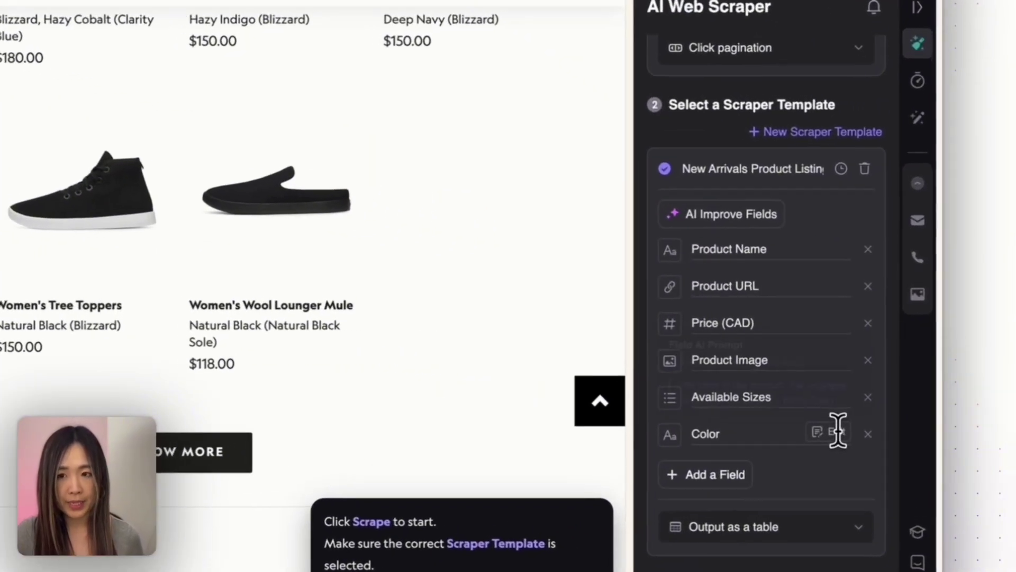
mouse_move(831, 266)
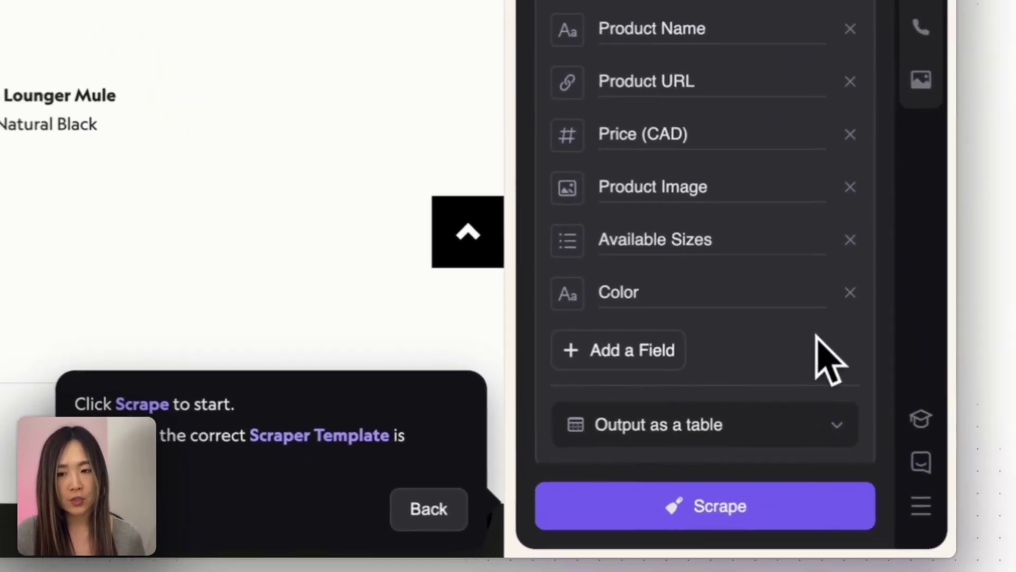
left_click(675, 512)
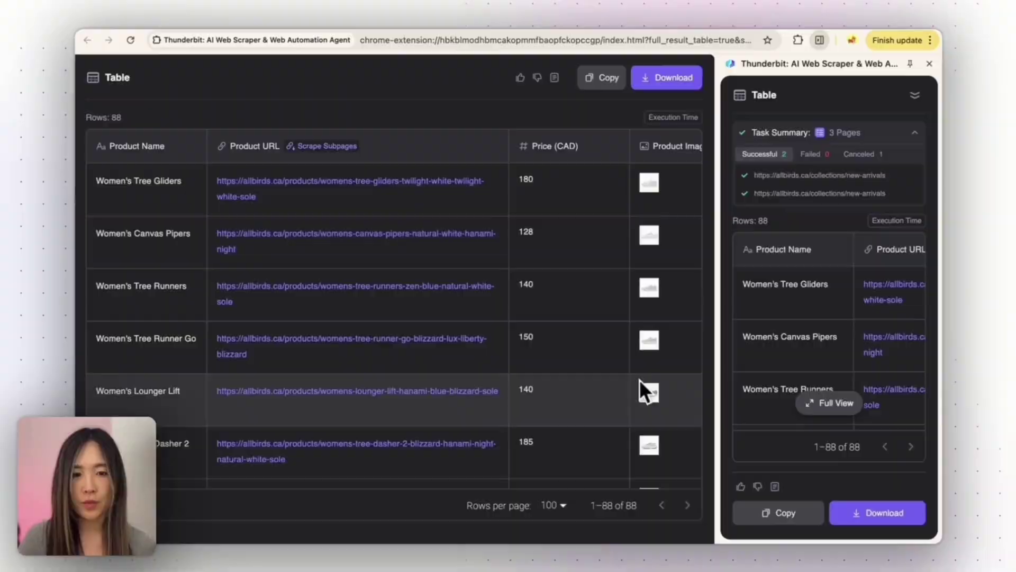
Open the scraped Allbirds product table in full view, and examine its rows and columns
scroll(638, 379, "down", 4)
scroll(638, 379, "down", 10)
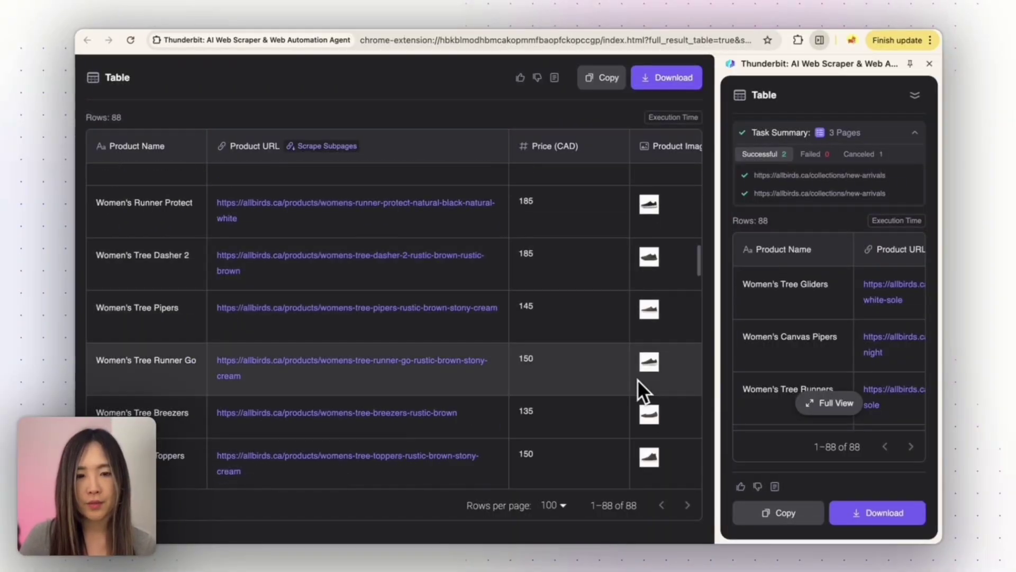
scroll(637, 379, "down", 10)
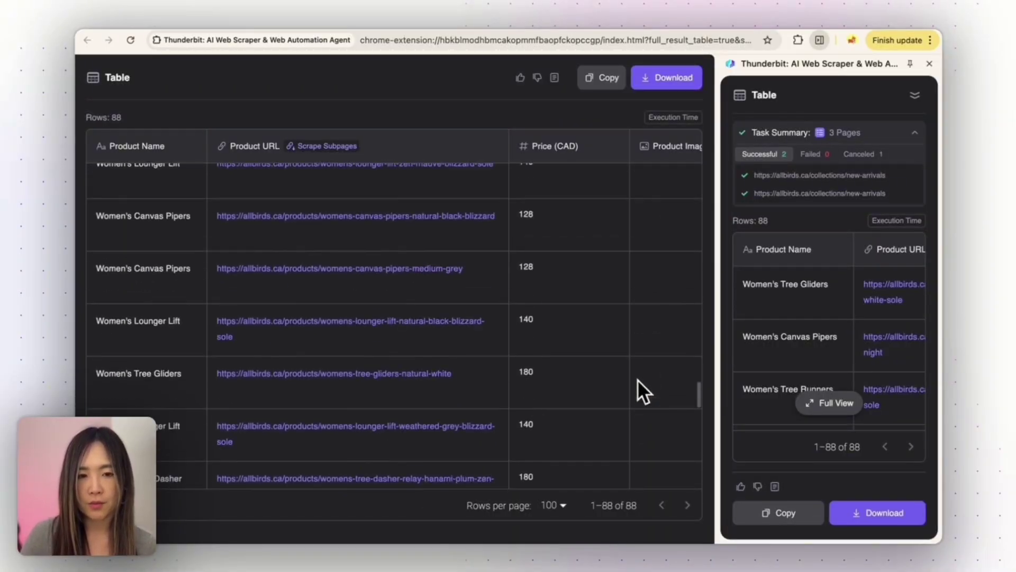
scroll(637, 379, "down", 5)
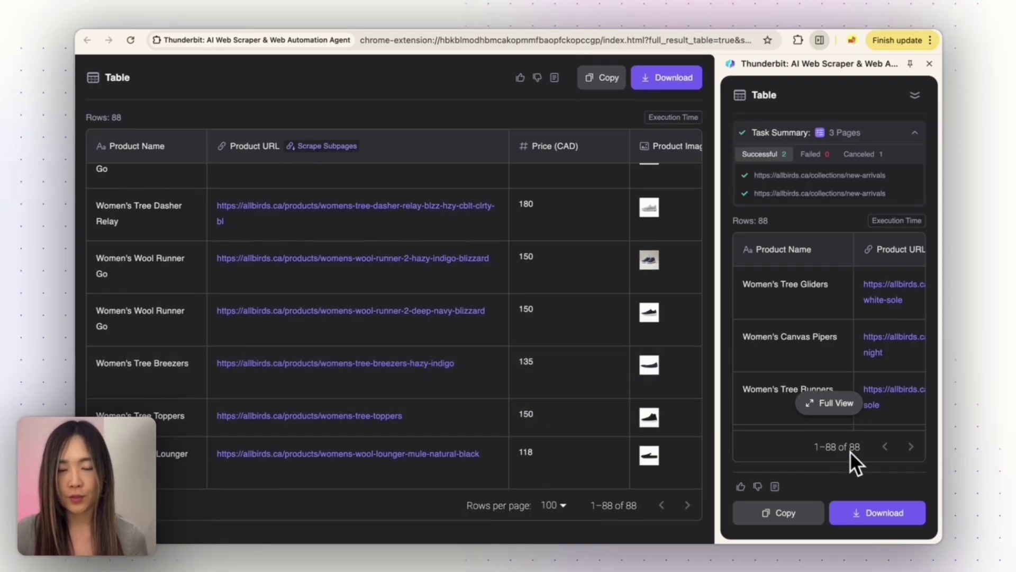
left_click(849, 410)
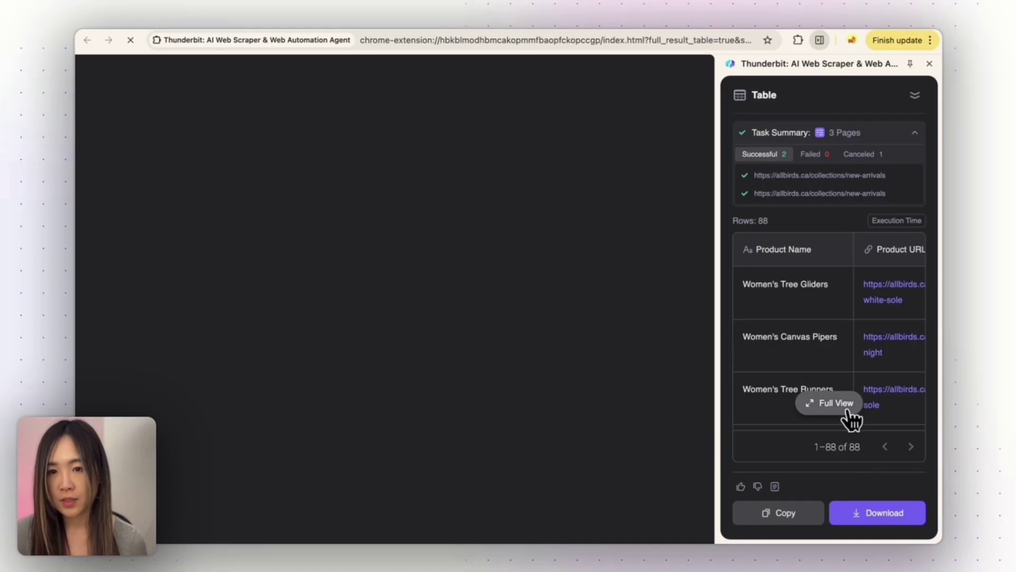
scroll(513, 332, "right", 3)
scroll(513, 332, "right", 2)
scroll(513, 332, "left", 3)
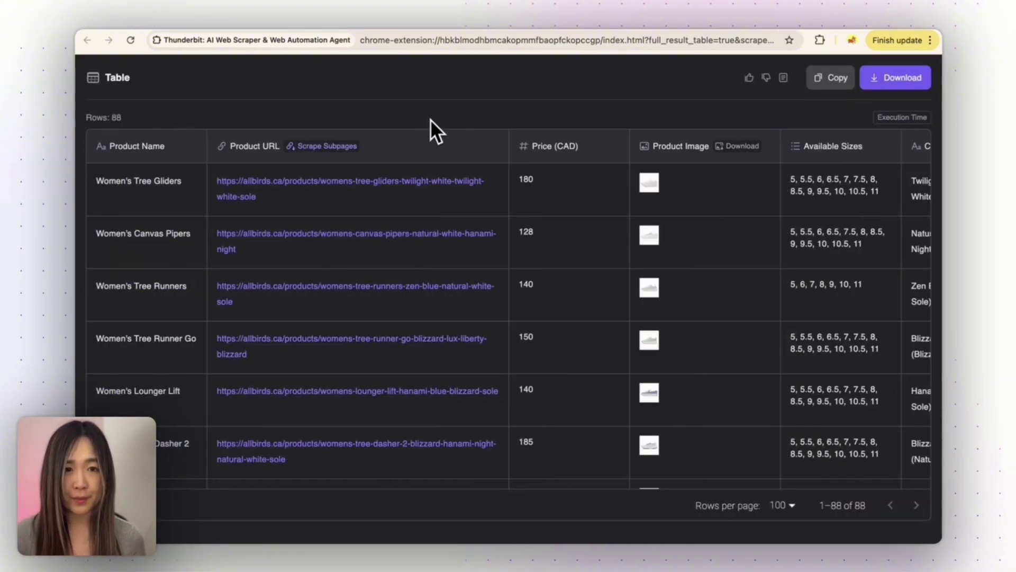
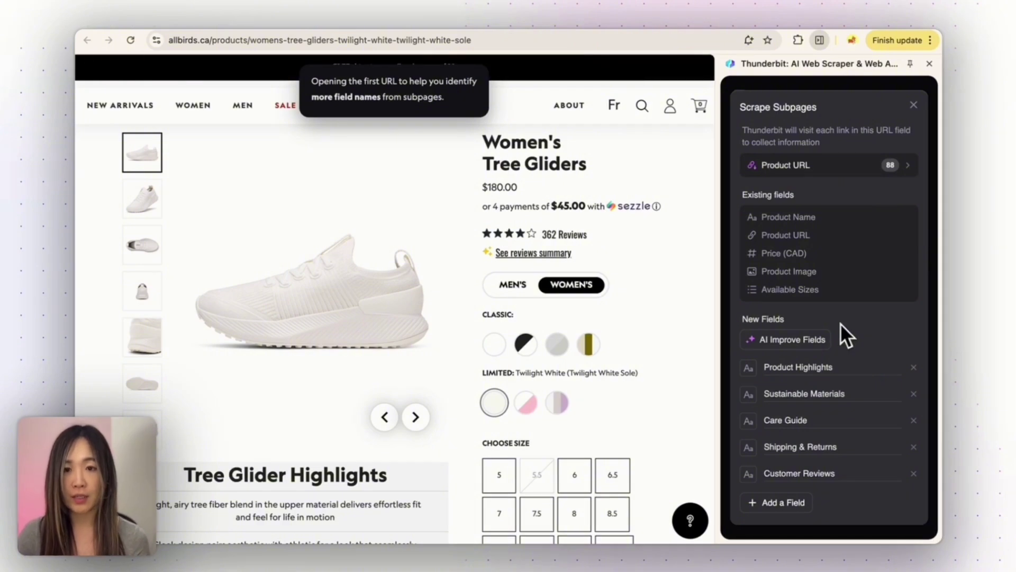
Compare the suggested new subpage fields with the highlights, care guide, shipping, materials and customer review sections on the Women's Tree Gliders page
scroll(847, 318, "down", 3)
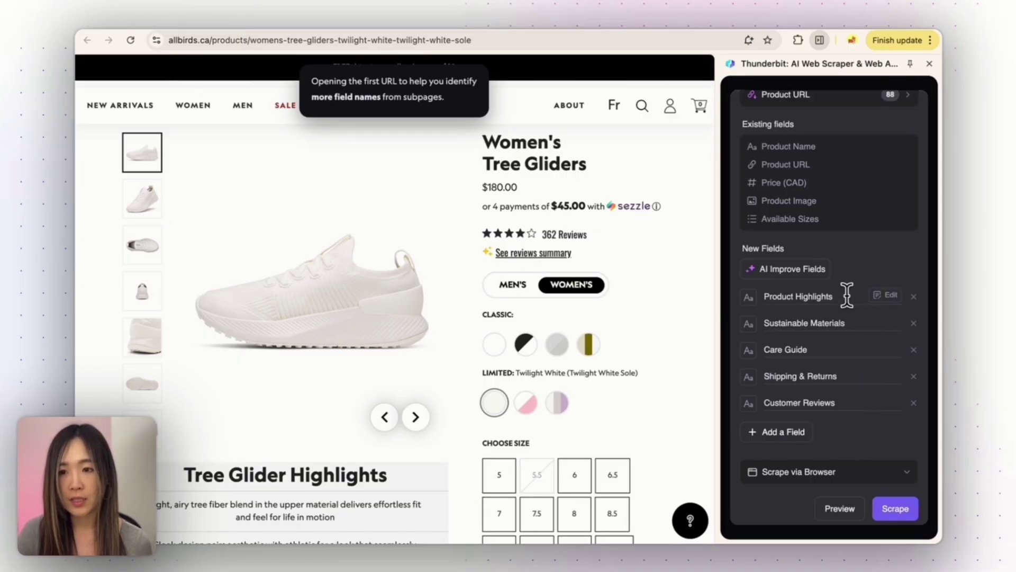
scroll(393, 456, "down", 8)
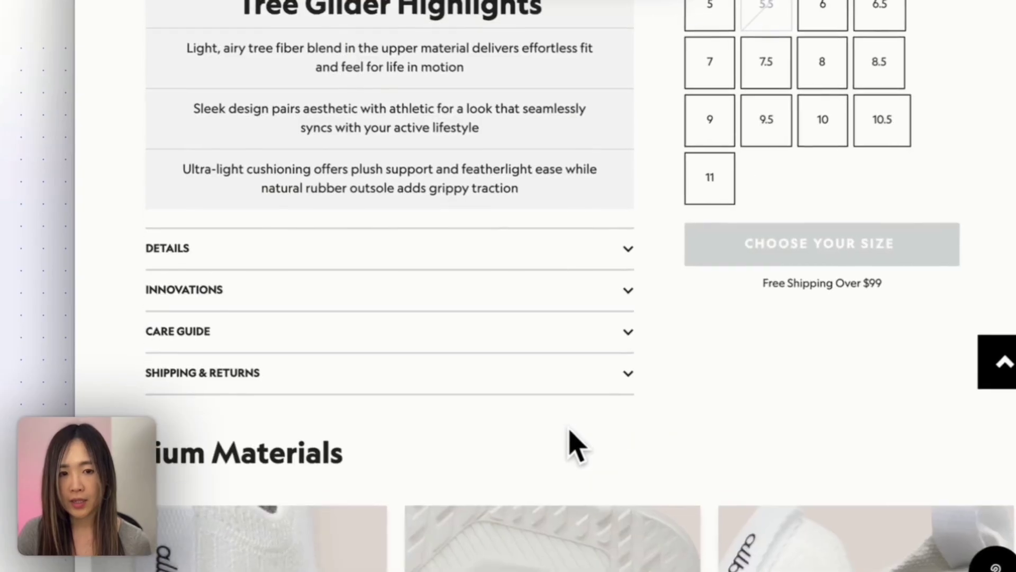
scroll(571, 430, "up", 1)
scroll(581, 424, "down", 1)
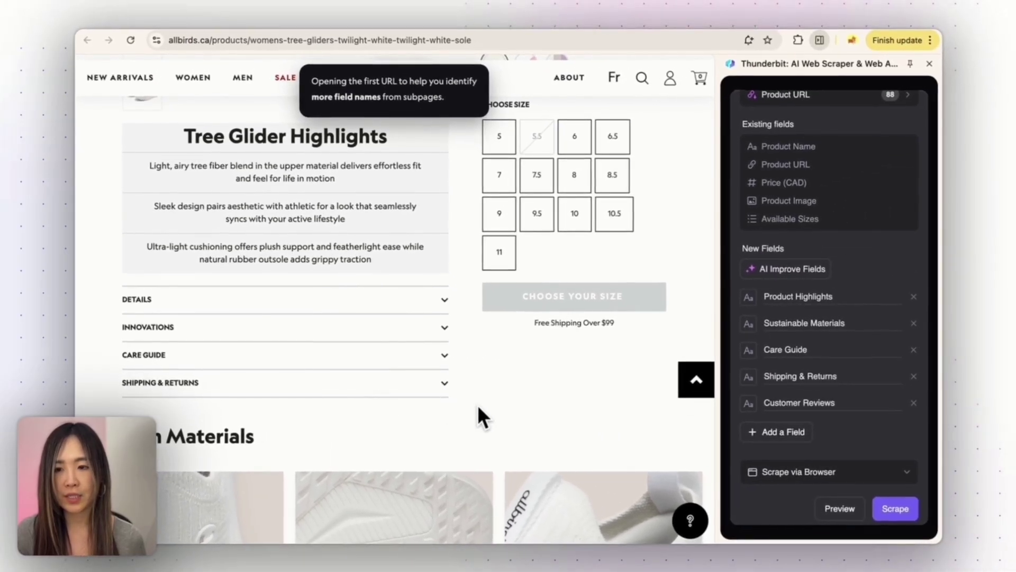
scroll(477, 408, "down", 10)
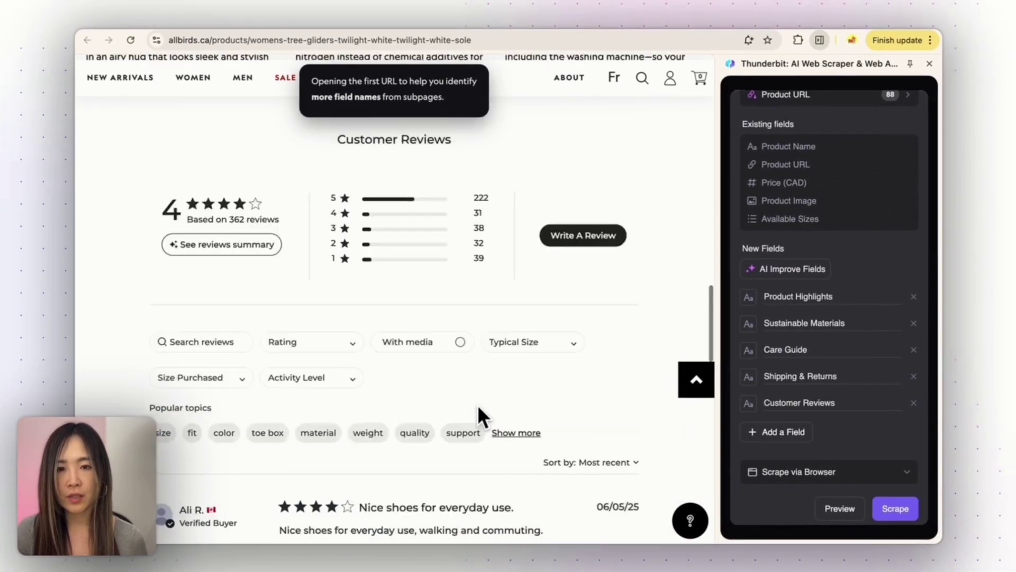
scroll(477, 404, "up", 4)
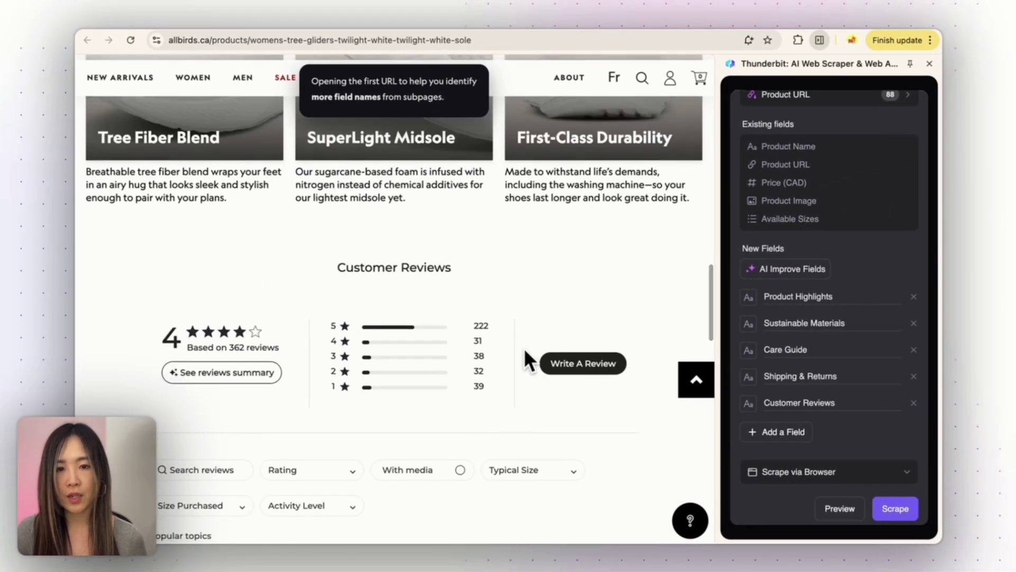
Scrape the product subpages via browser for highlights, sustainable materials, care guide, shipping and returns, and customer reviews
scroll(524, 348, "down", 1)
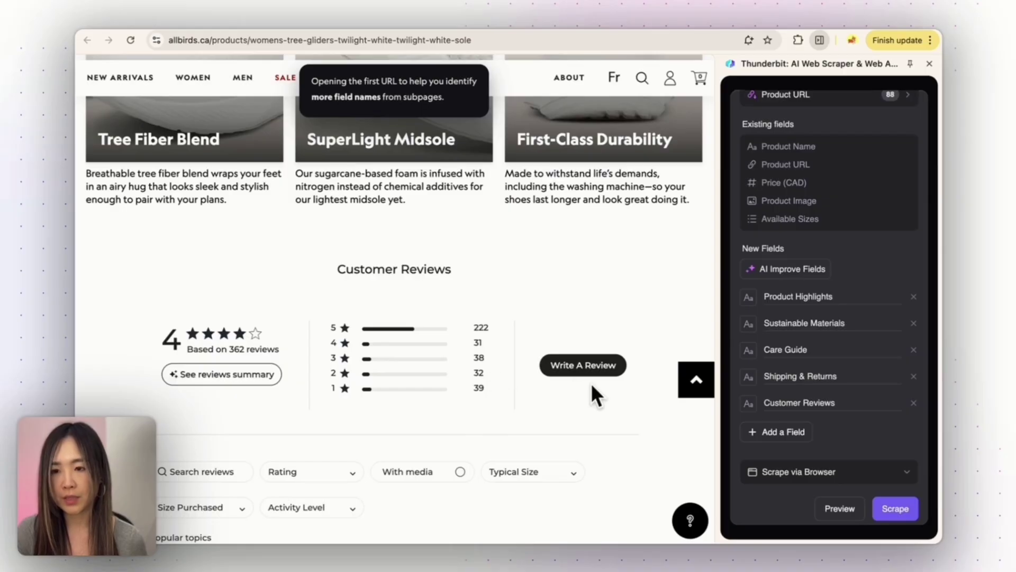
scroll(596, 395, "up", 10)
left_click(898, 471)
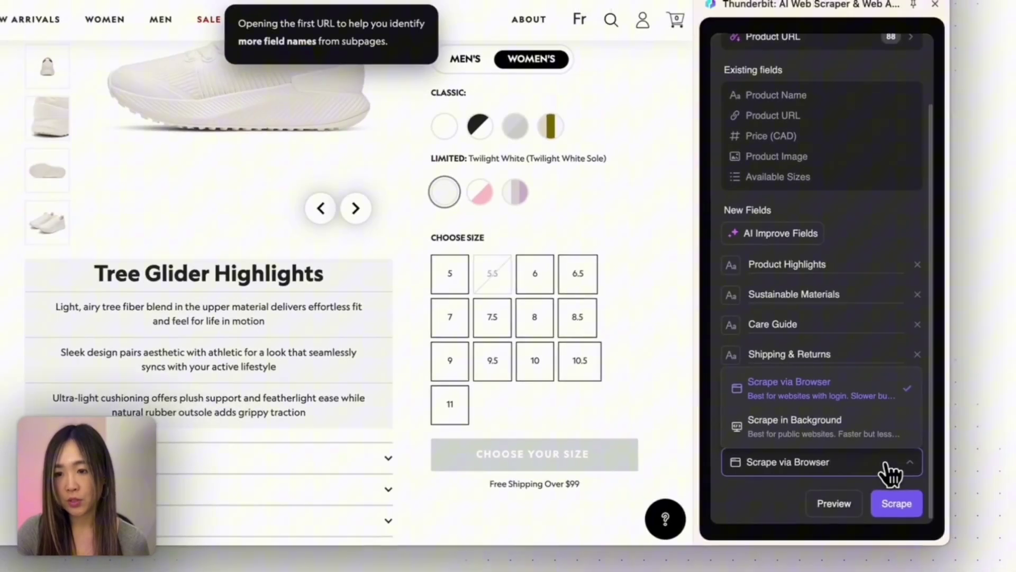
left_click(893, 426)
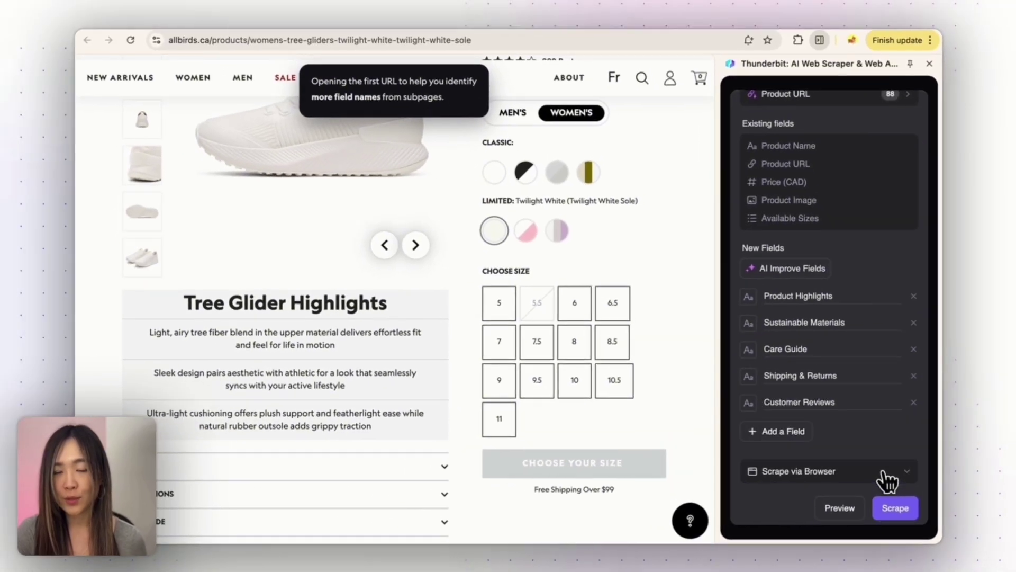
left_click(899, 511)
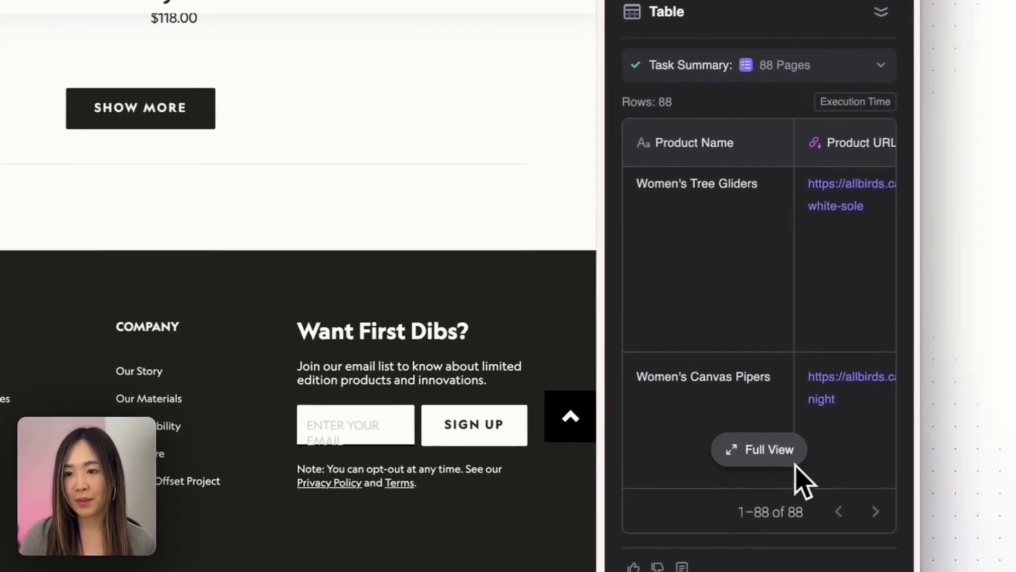
Open the enriched Allbirds table in full view, and examine the added columns from Product Highlights through Customer Reviews
left_click(768, 454)
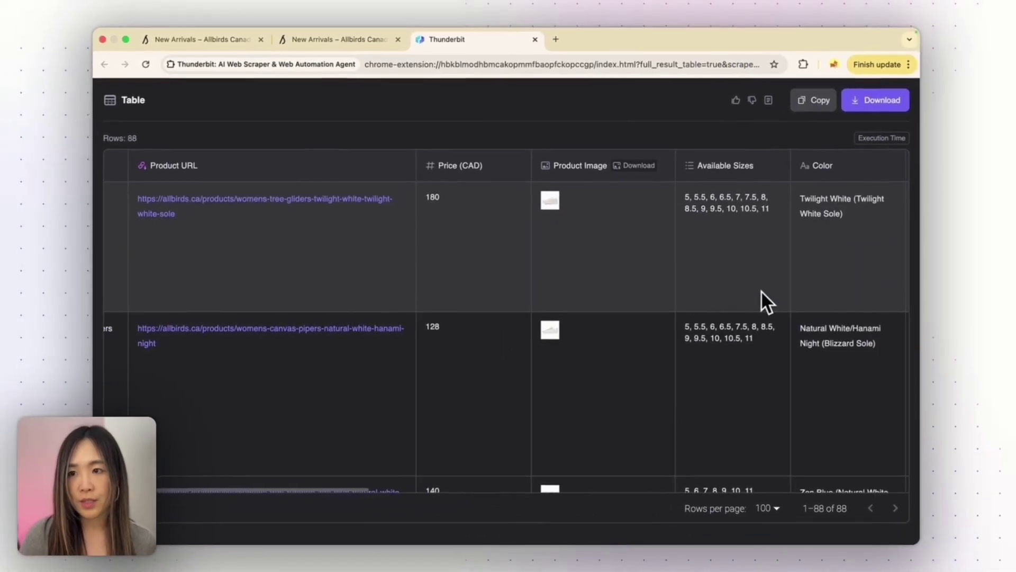
scroll(761, 290, "right", 5)
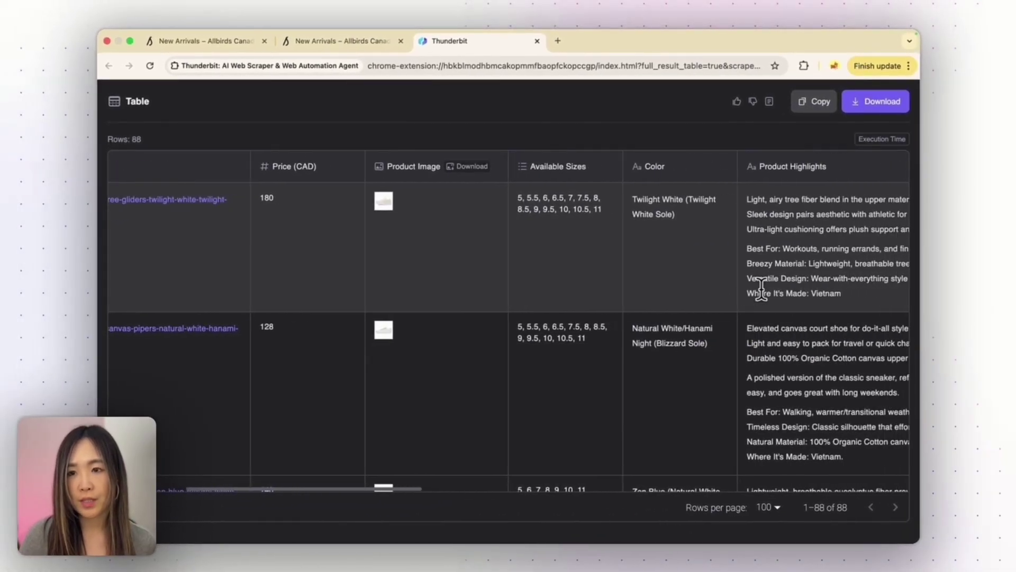
scroll(761, 287, "right", 5)
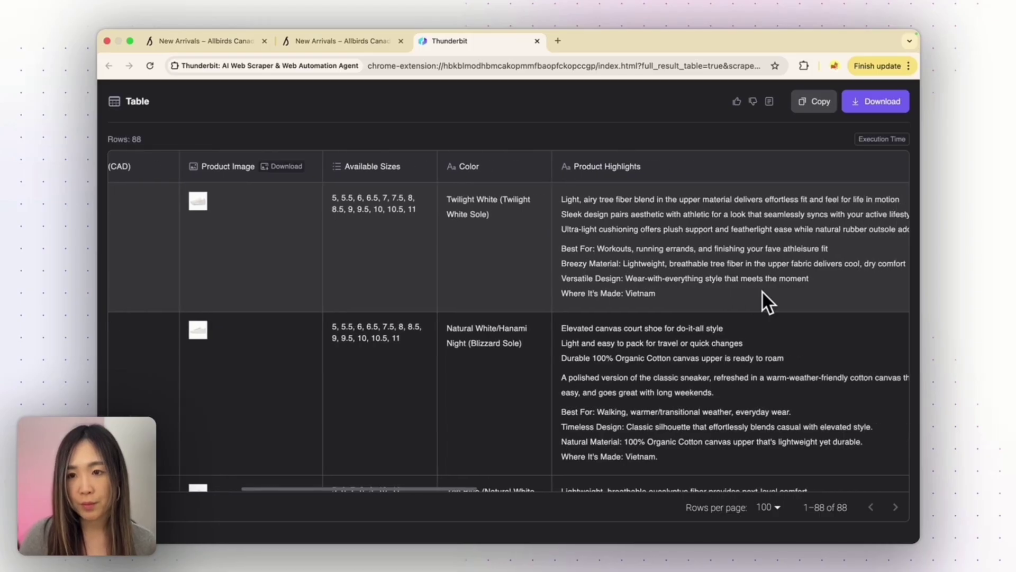
scroll(763, 292, "right", 1)
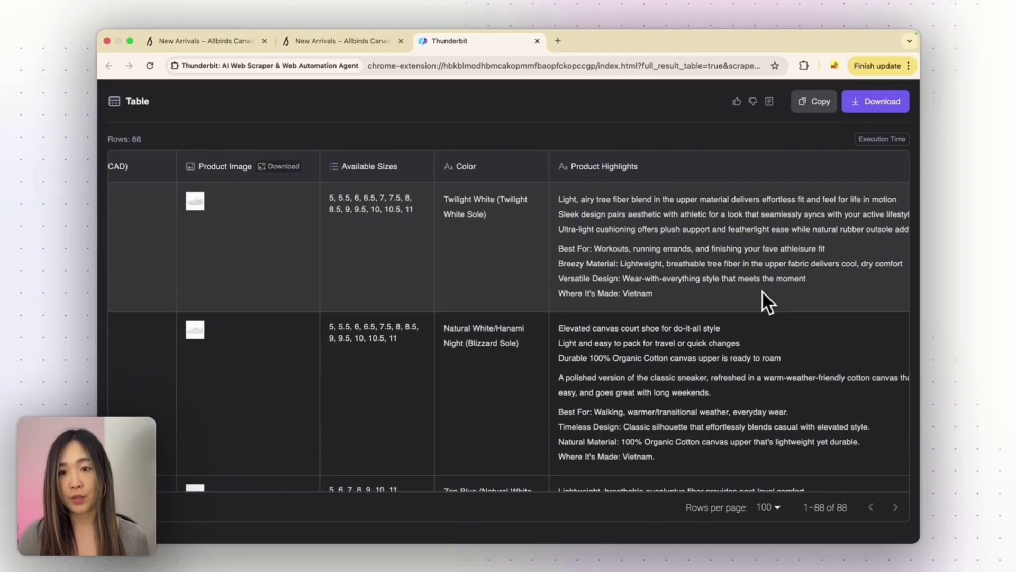
scroll(764, 293, "right", 3)
scroll(763, 292, "right", 10)
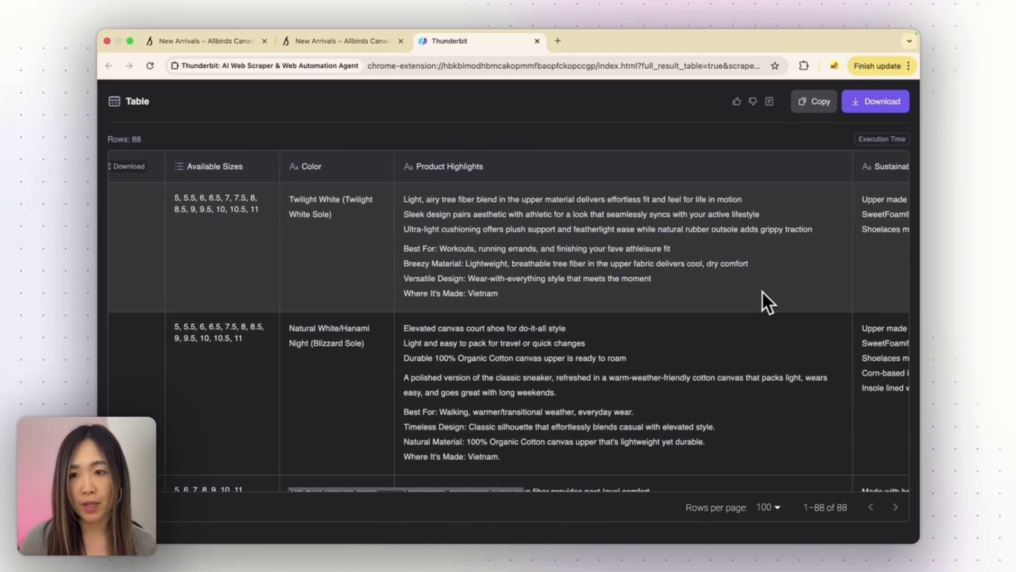
scroll(763, 292, "right", 16)
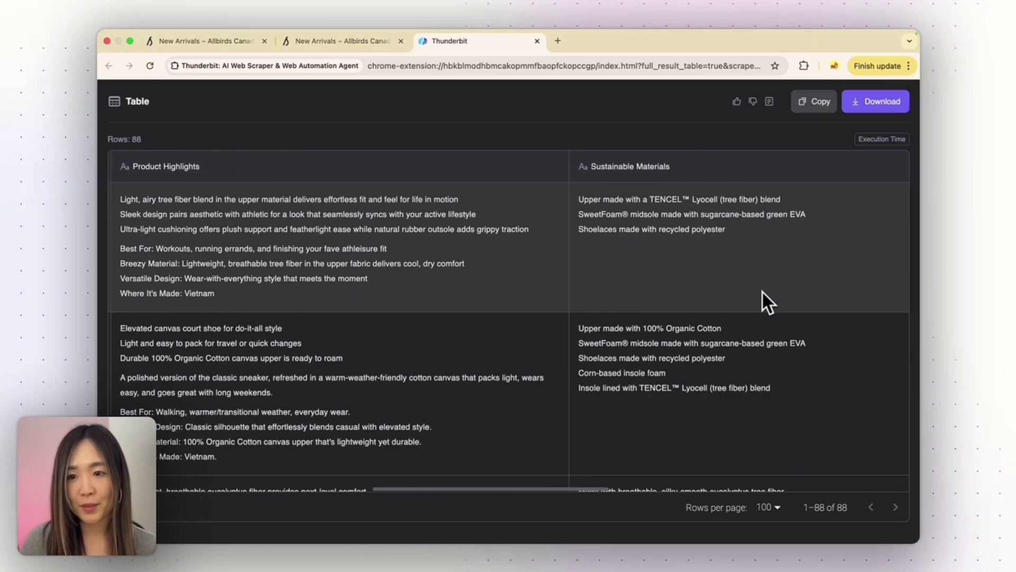
scroll(763, 292, "right", 17)
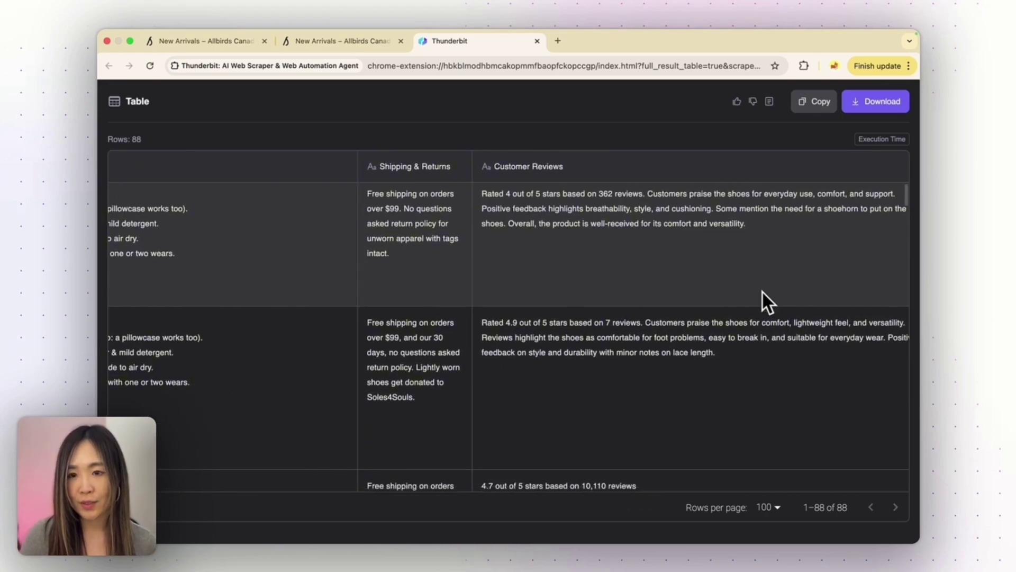
Examine further product rows in the enriched table, comparing their URLs, prices, sizes, colors and highlights
scroll(761, 290, "down", 1)
scroll(761, 290, "left", 20)
scroll(761, 290, "left", 3)
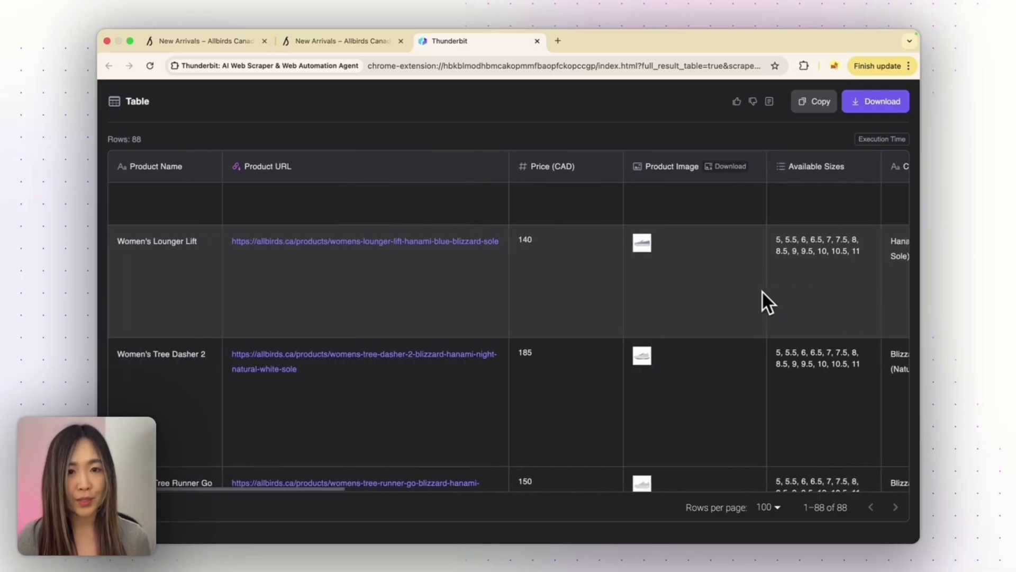
scroll(689, 256, "right", 3)
scroll(689, 256, "down", 1)
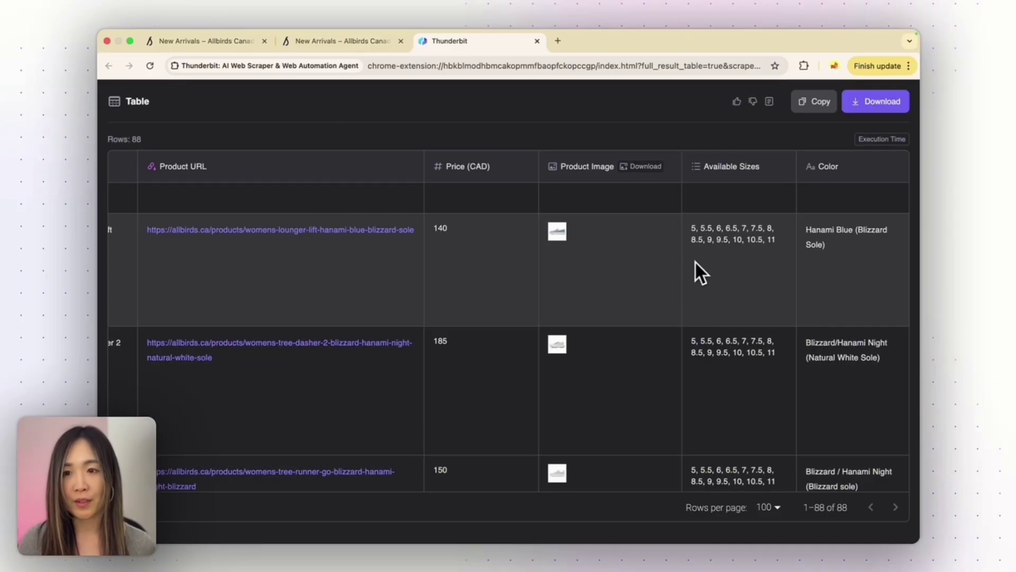
scroll(733, 261, "right", 5)
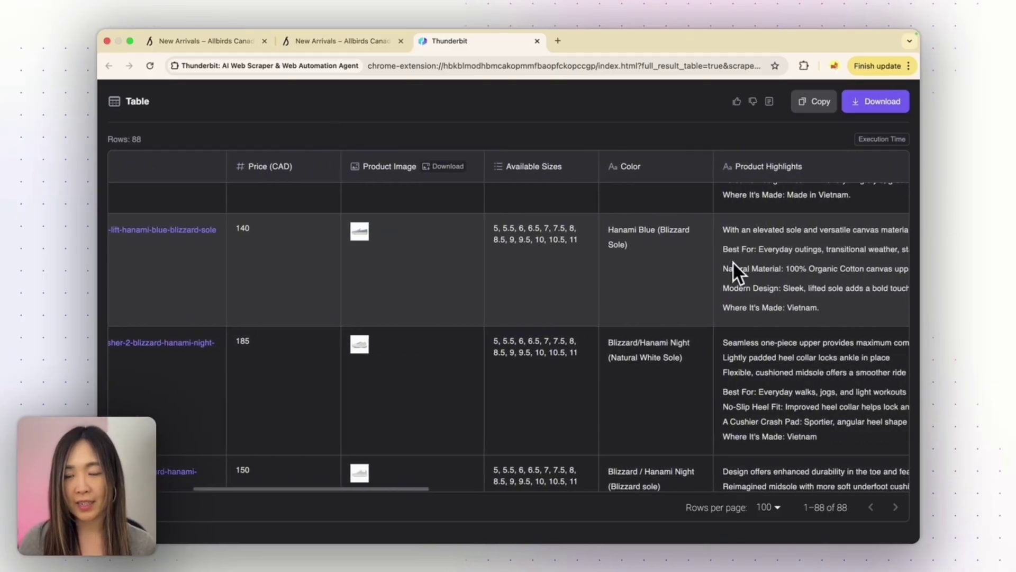
scroll(732, 262, "right", 5)
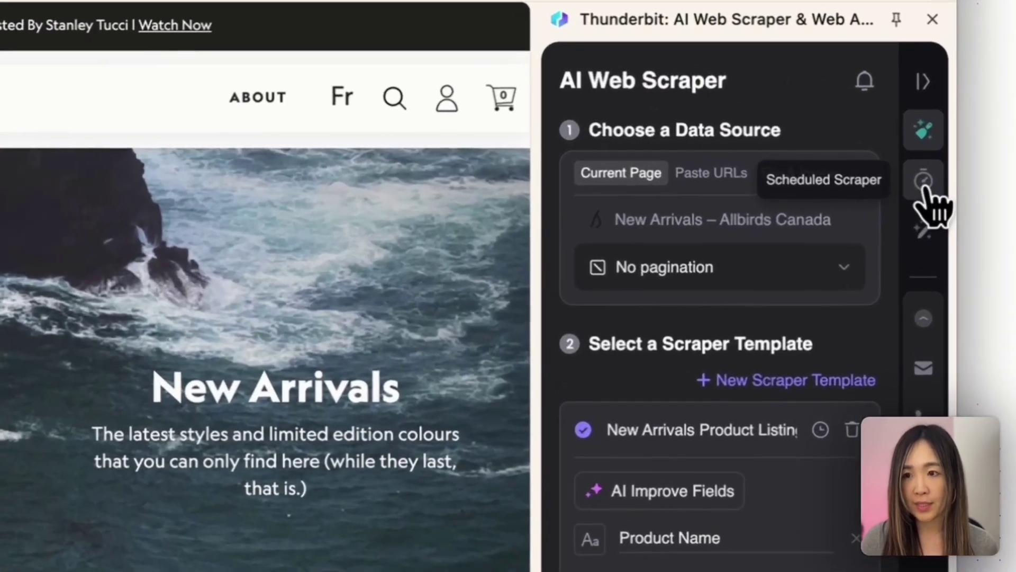
Open Scraper 1 in Scheduled Scraper, and review its schedule, URL, template and alert options
left_click(856, 169)
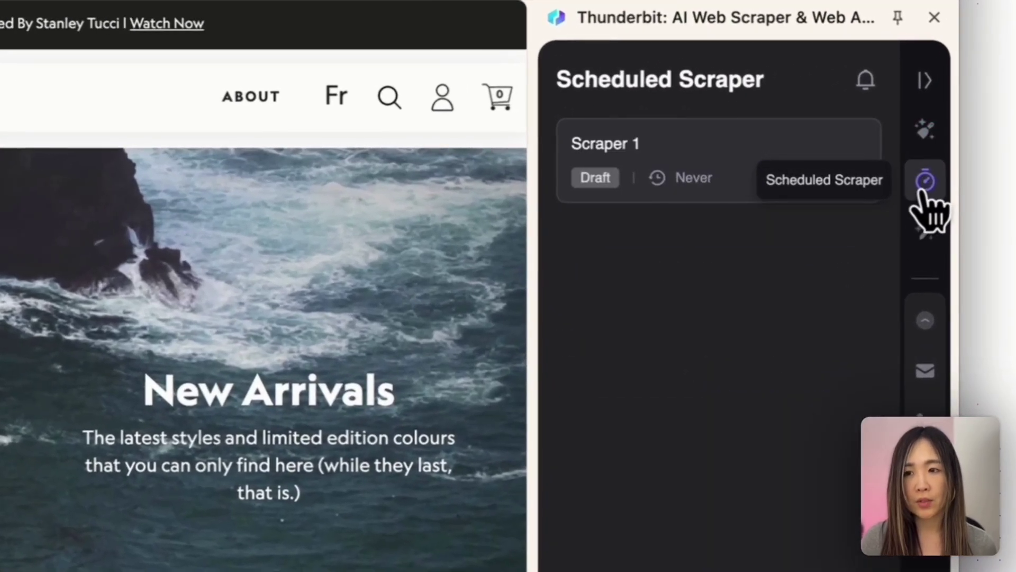
left_click(858, 145)
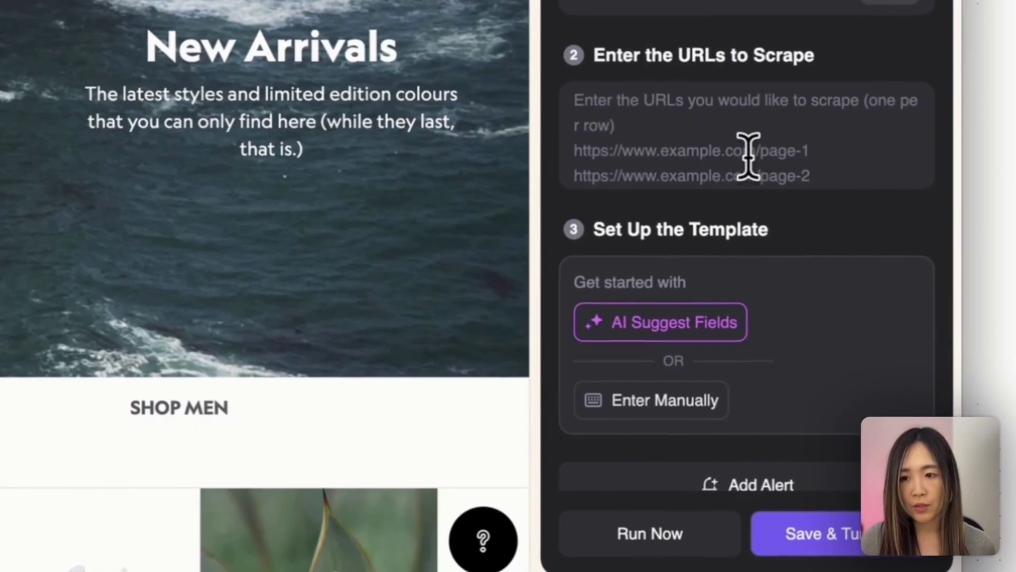
scroll(651, 254, "down", 2)
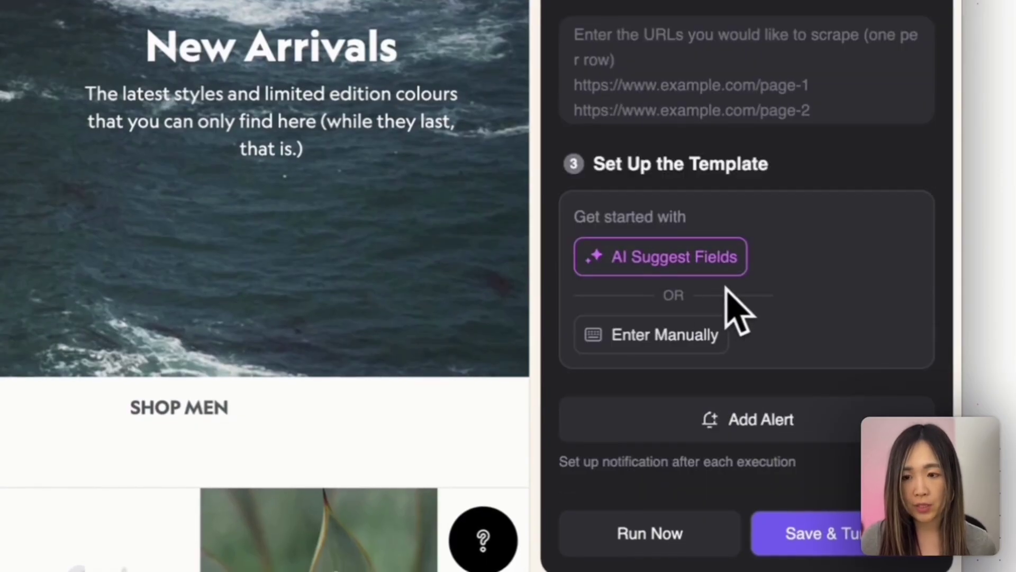
left_click(749, 423)
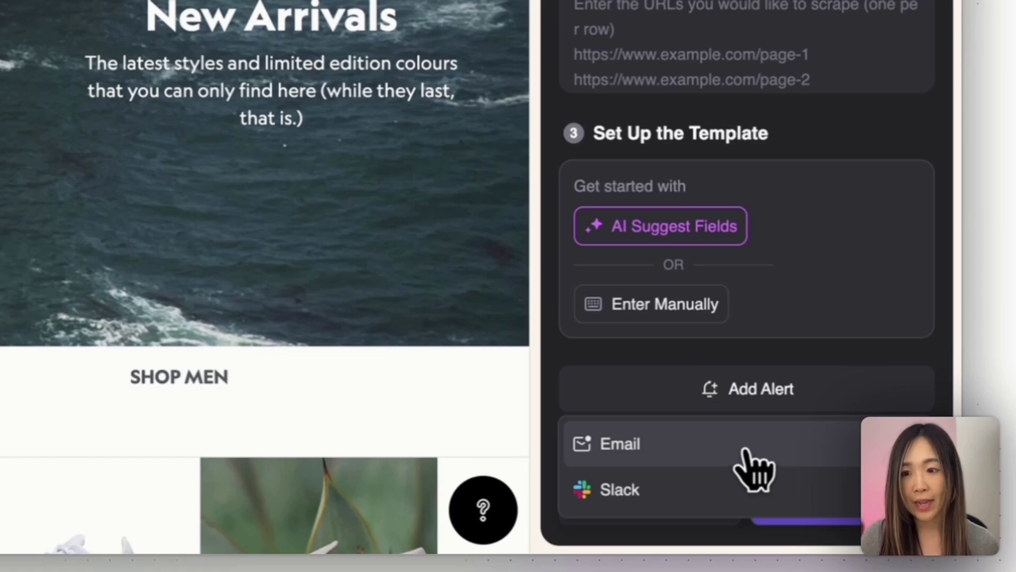
left_click(812, 393)
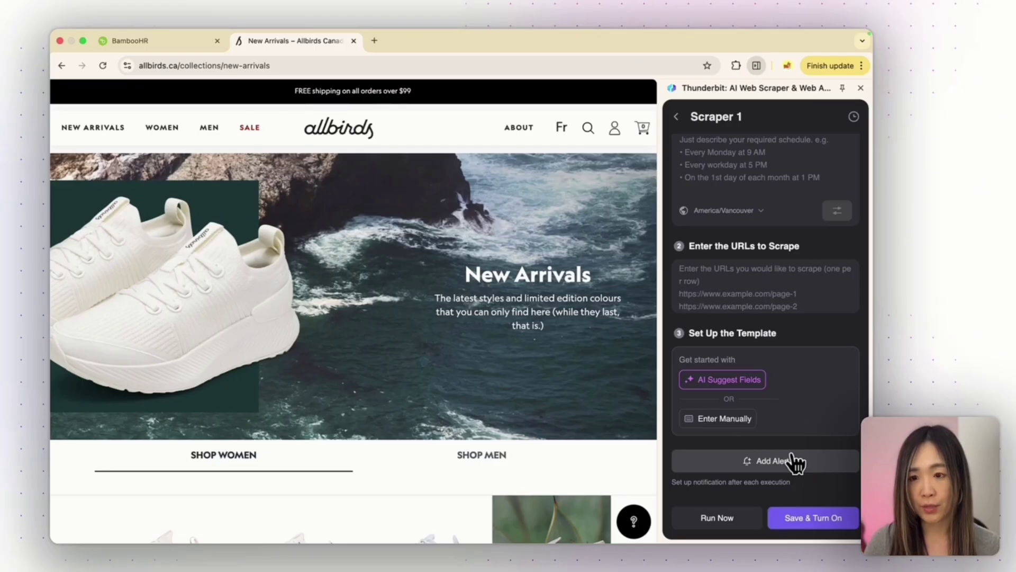
Use AI Autofill with the uploaded resume PDF as context to fill the Growth Marketing Manager application on BambooHR
left_click(856, 196)
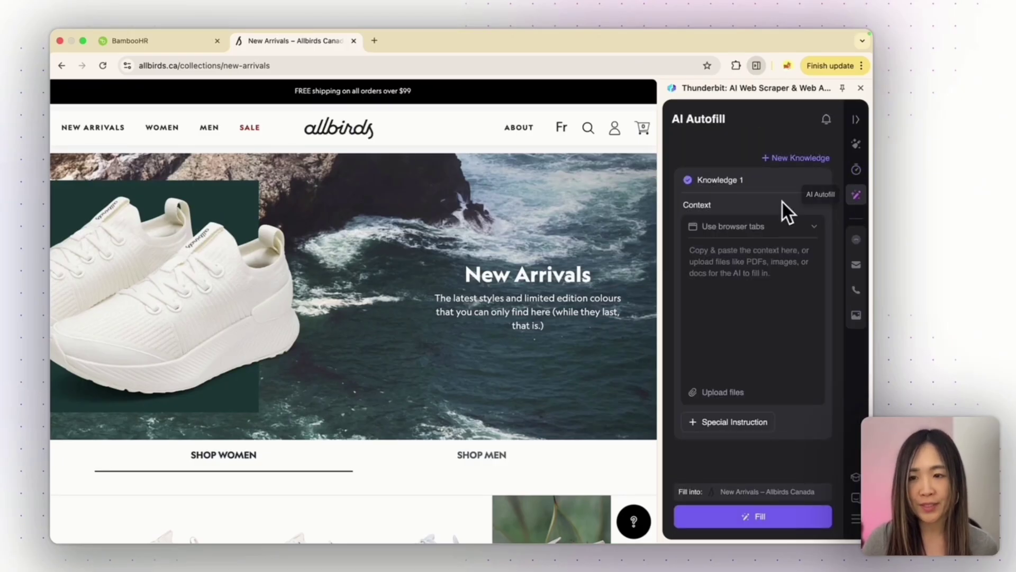
key("super+w")
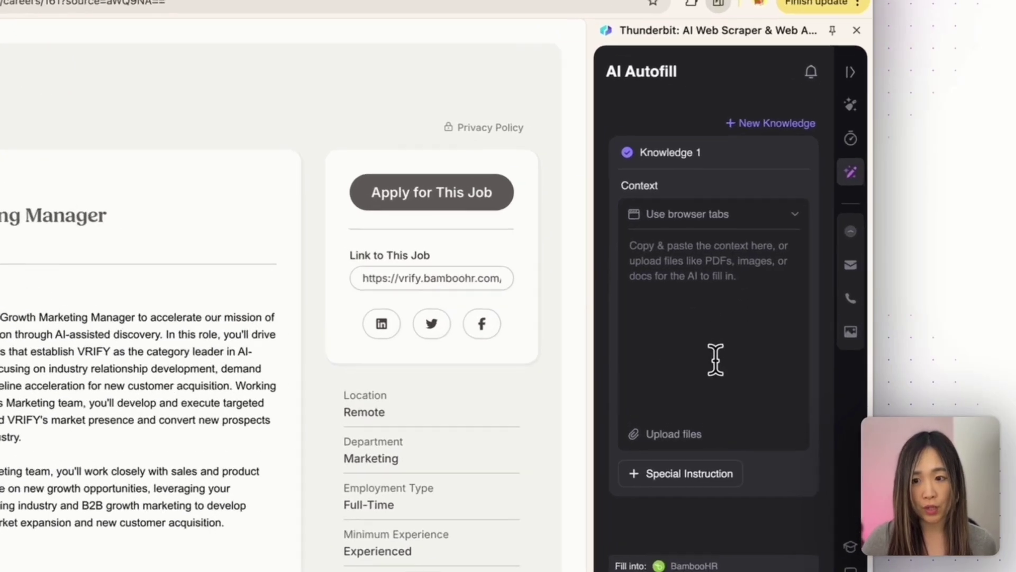
left_click(723, 392)
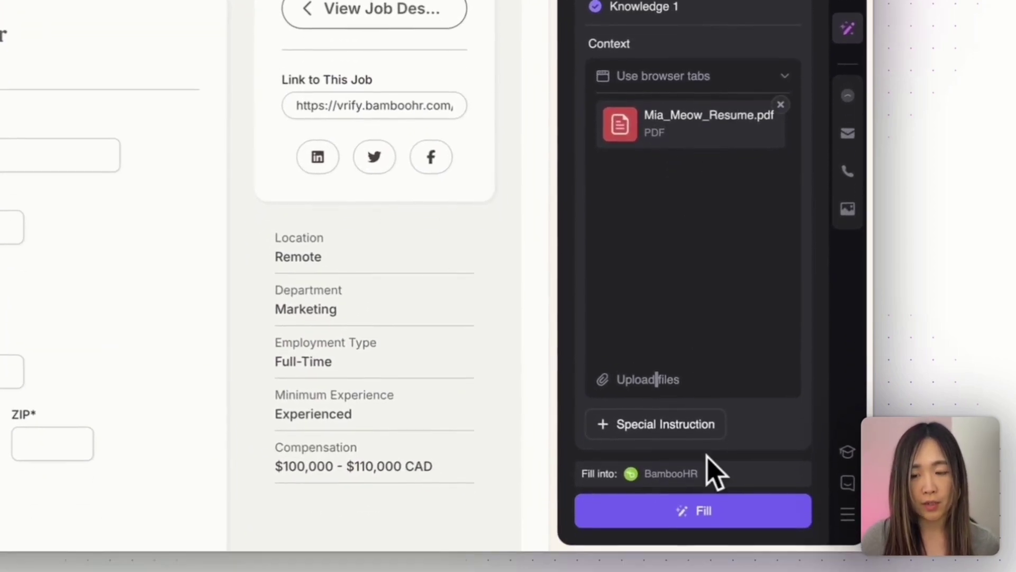
left_click(725, 510)
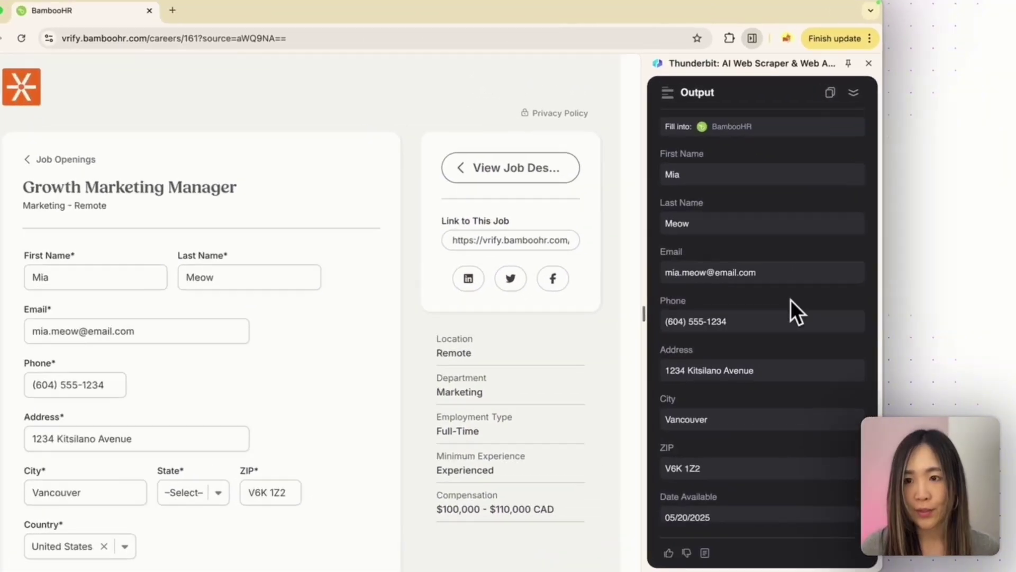
Check the autofilled contact, address, availability, desired pay and LinkedIn values in the output against the job application form
scroll(791, 301, "down", 3)
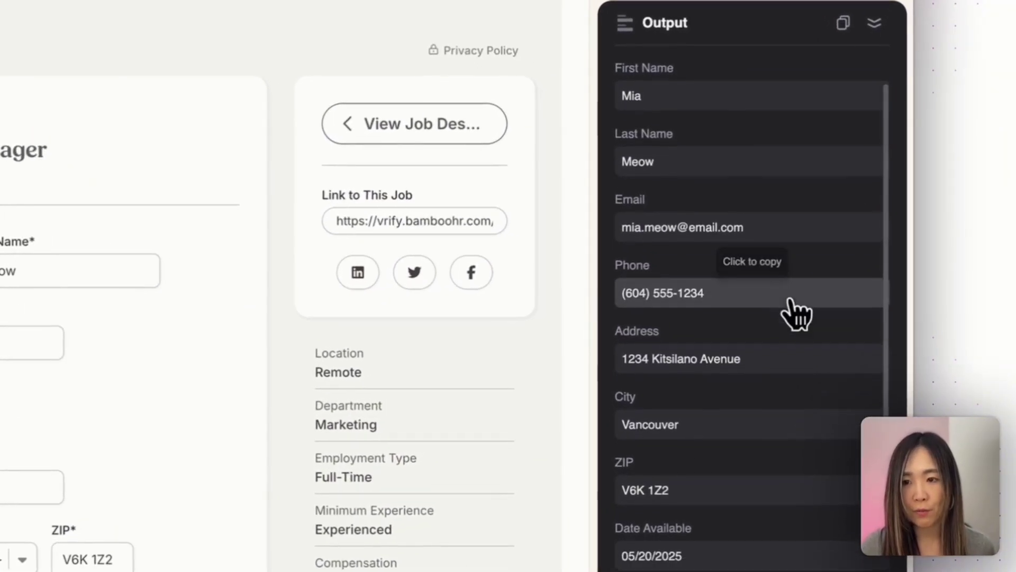
scroll(798, 318, "down", 4)
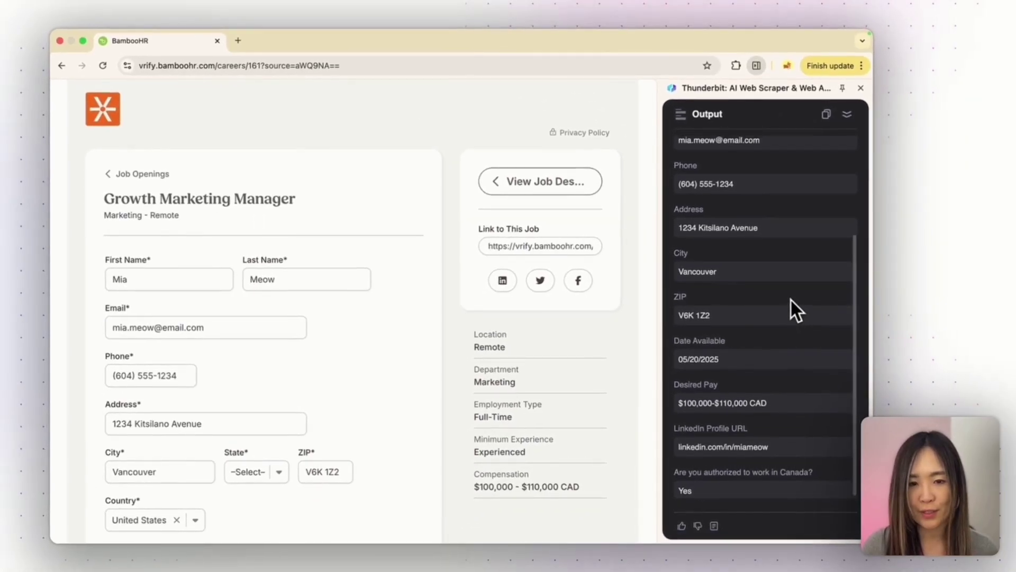
scroll(790, 297, "up", 2)
scroll(400, 412, "down", 4)
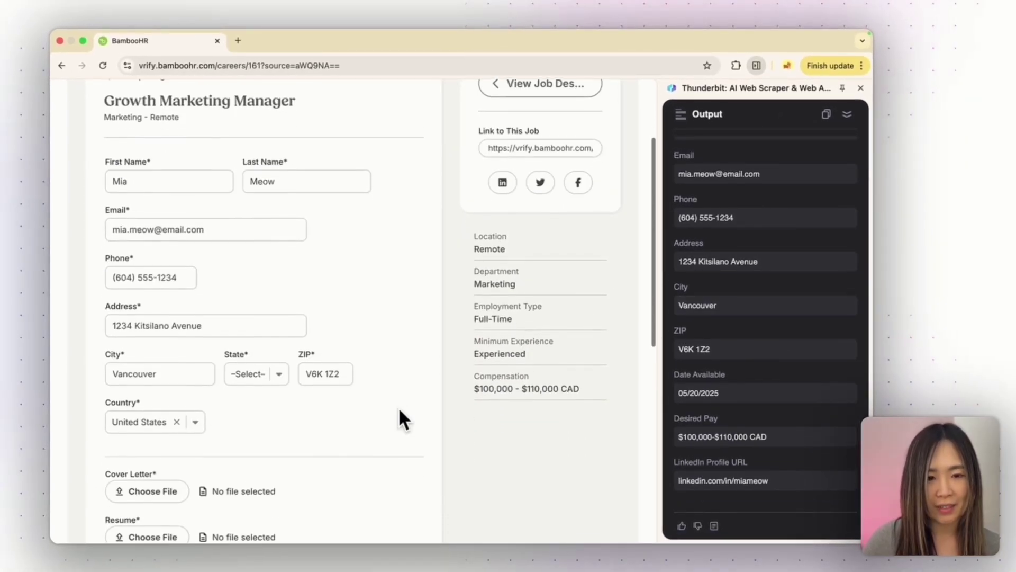
scroll(399, 410, "down", 6)
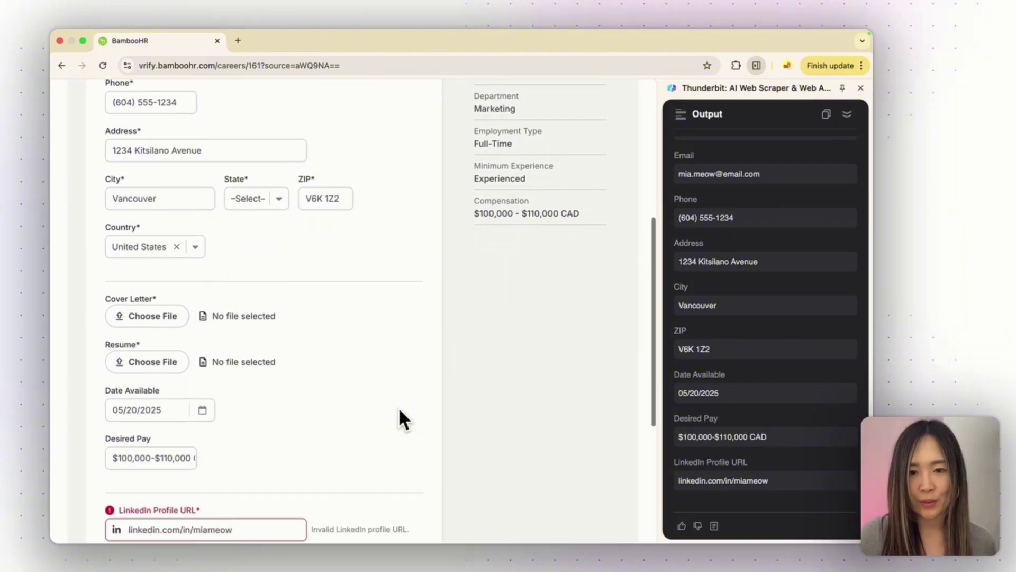
scroll(398, 406, "up", 10)
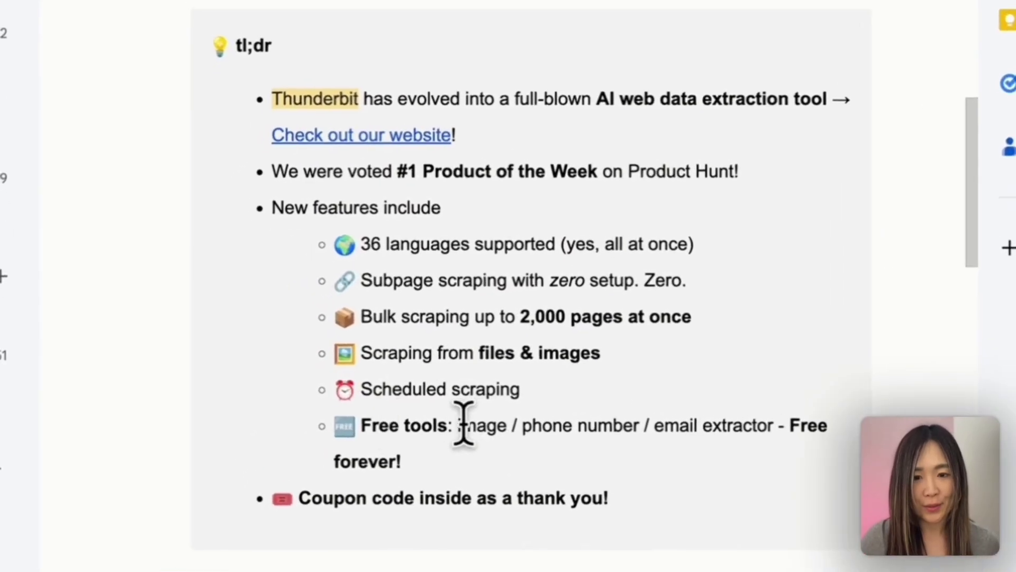
Highlight the free tools item in the newsletter, and extract the email addresses from the UCLA Chemistry staff directory
left_click_drag(367, 427, 460, 468)
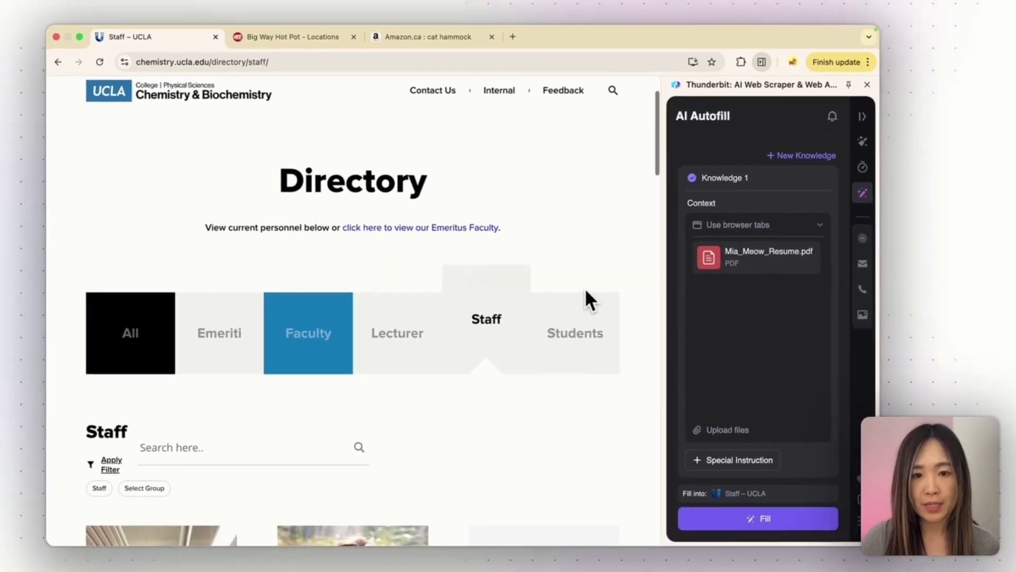
scroll(585, 300, "down", 5)
scroll(582, 288, "down", 5)
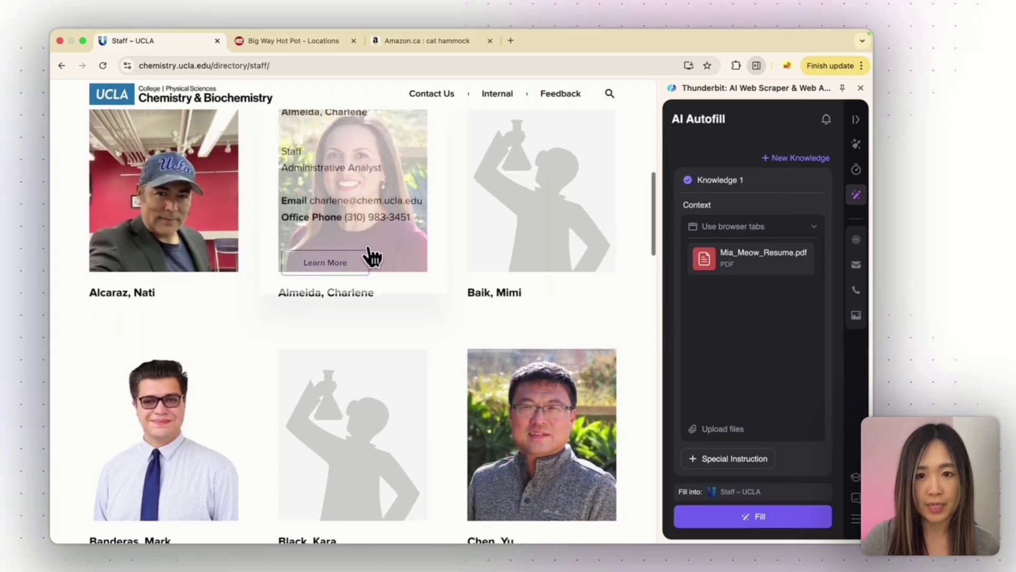
left_click(856, 265)
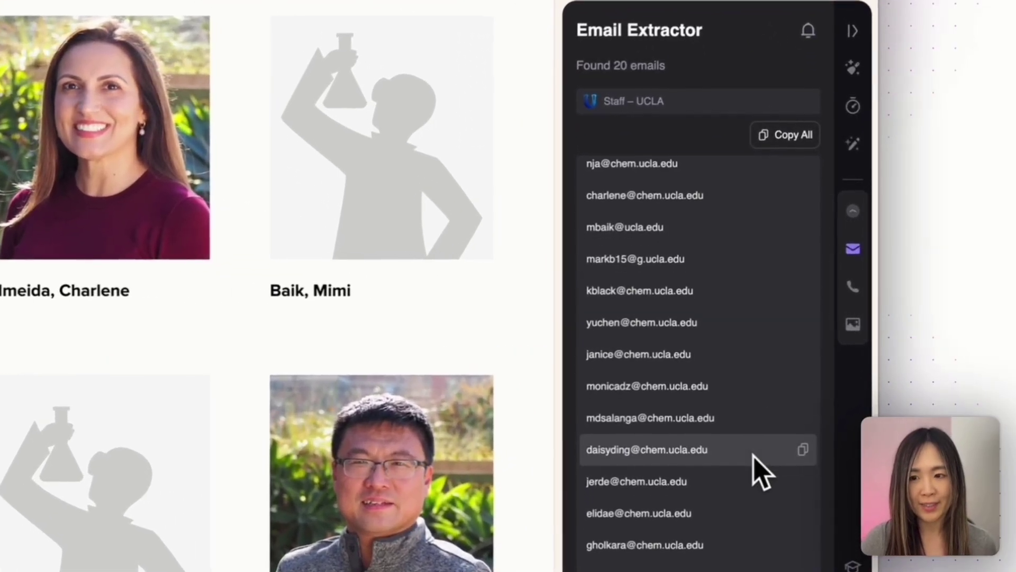
scroll(762, 471, "down", 5)
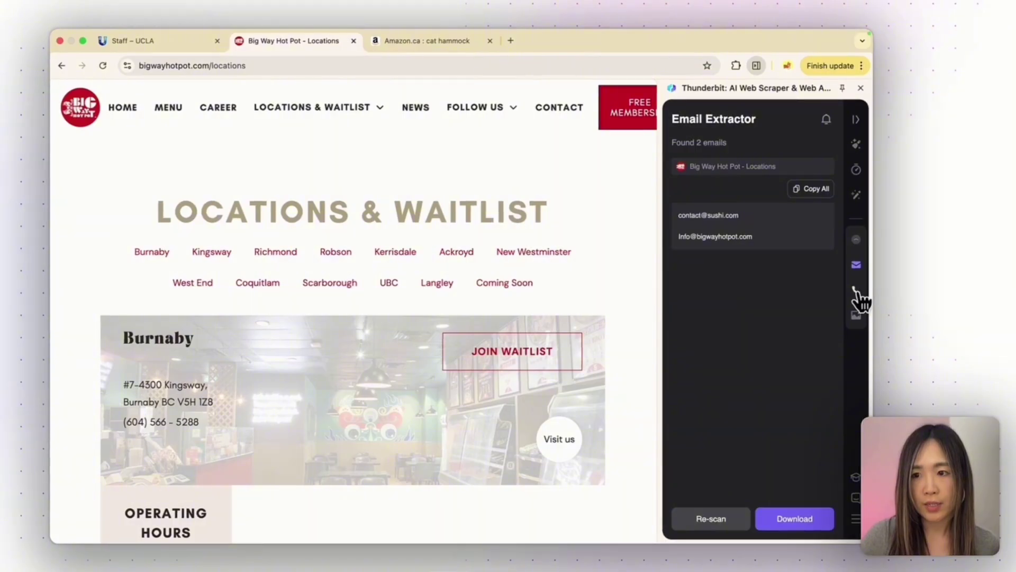
Extract the phone numbers from the Big Way Hot Pot locations page, and compare them with the listed restaurants
left_click(856, 291)
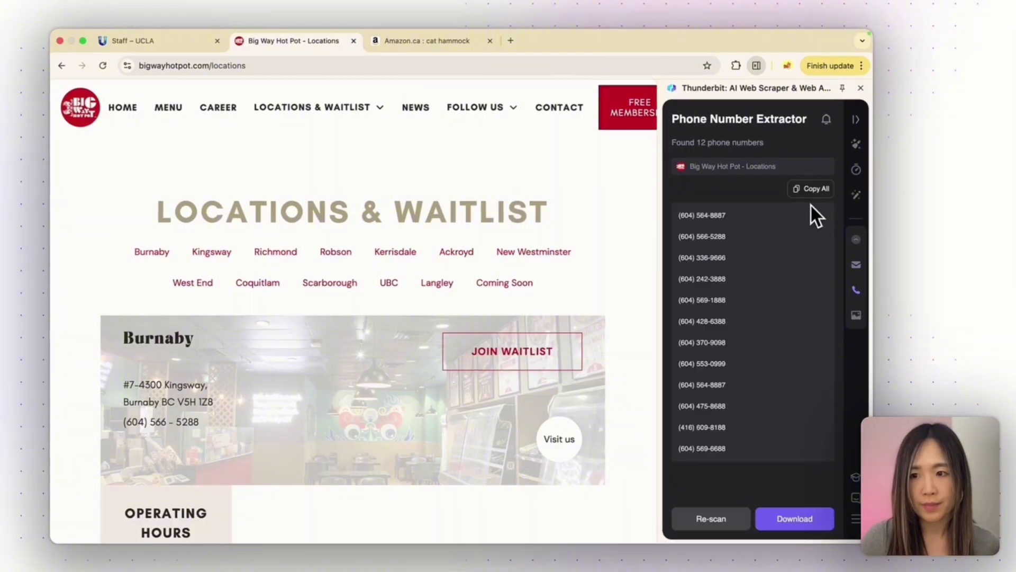
scroll(597, 363, "down", 1)
scroll(596, 356, "down", 10)
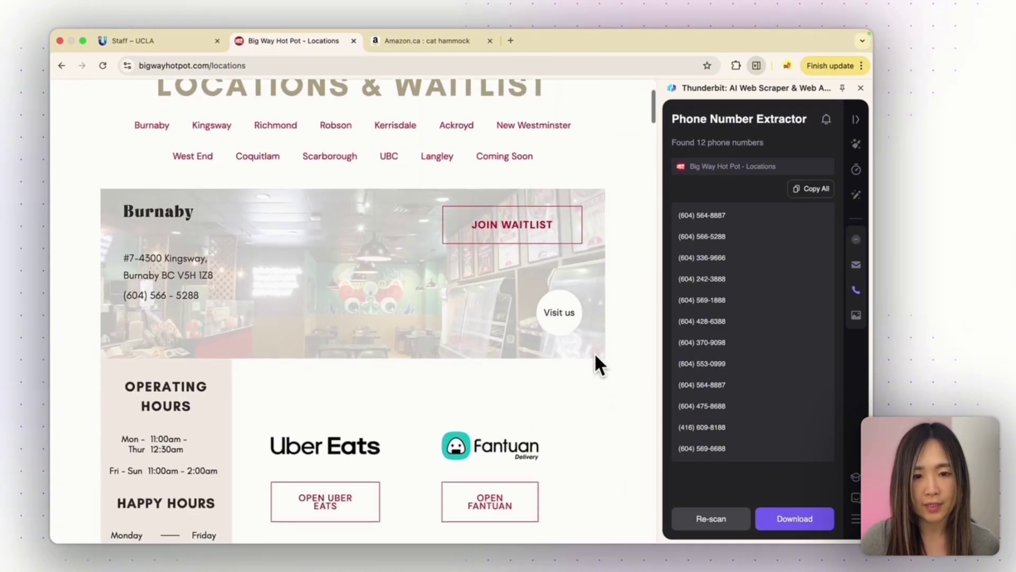
Extract the images from the Amazon.ca cat hammock search results and browse the extracted images grouped by size
scroll(595, 358, "down", 2)
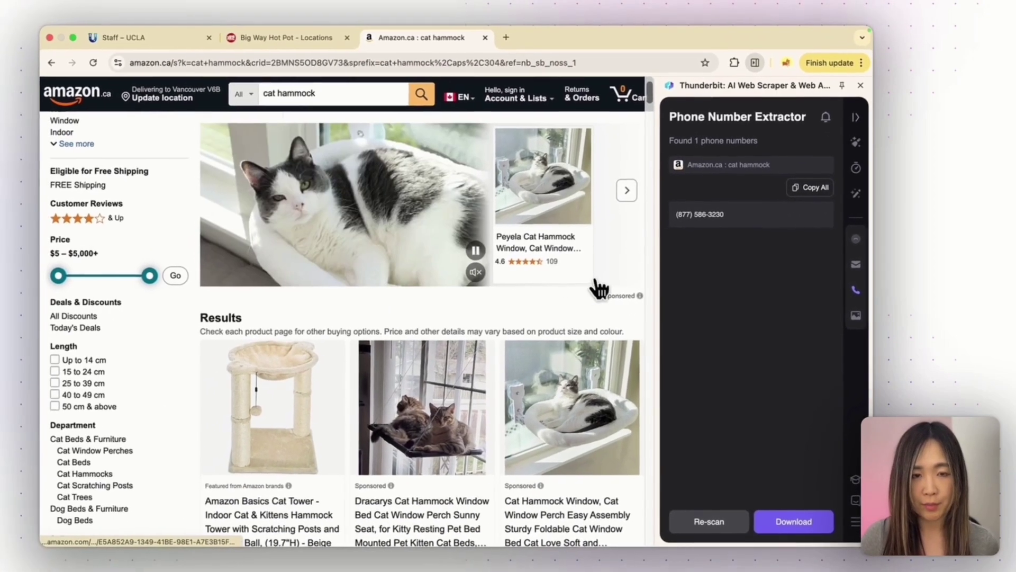
scroll(612, 322, "down", 8)
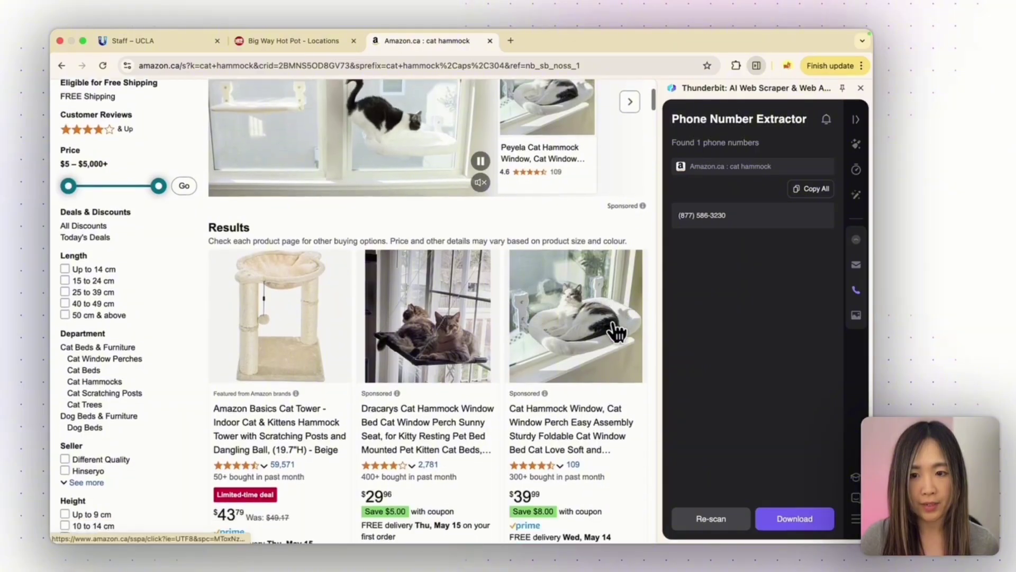
scroll(611, 321, "down", 4)
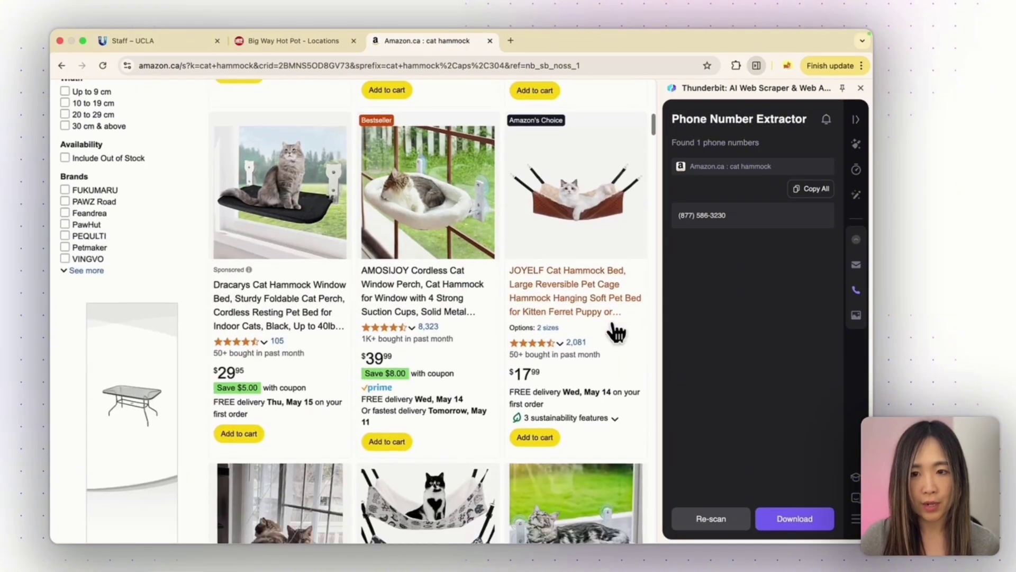
left_click(856, 316)
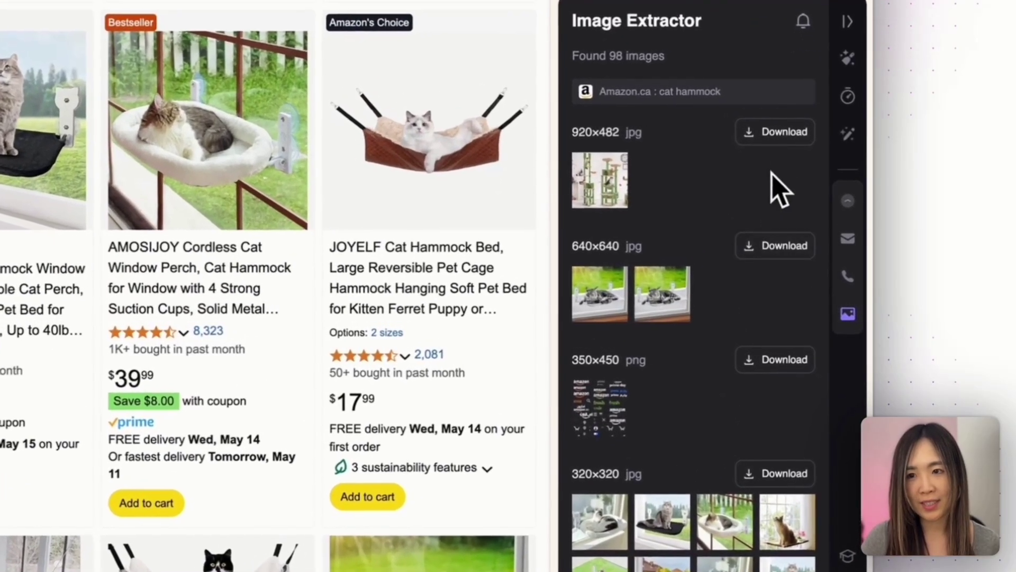
scroll(775, 365, "down", 3)
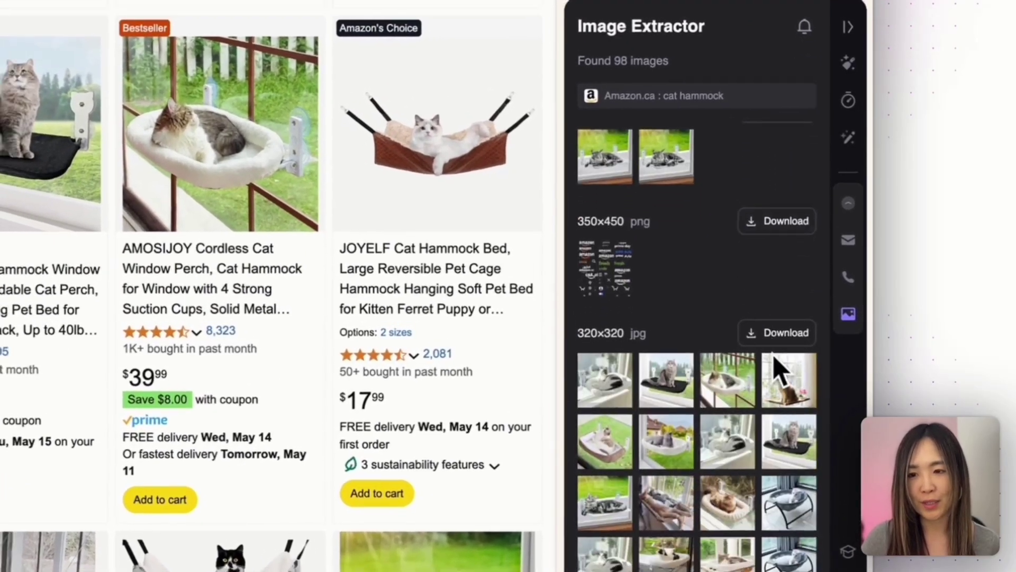
scroll(769, 351, "down", 5)
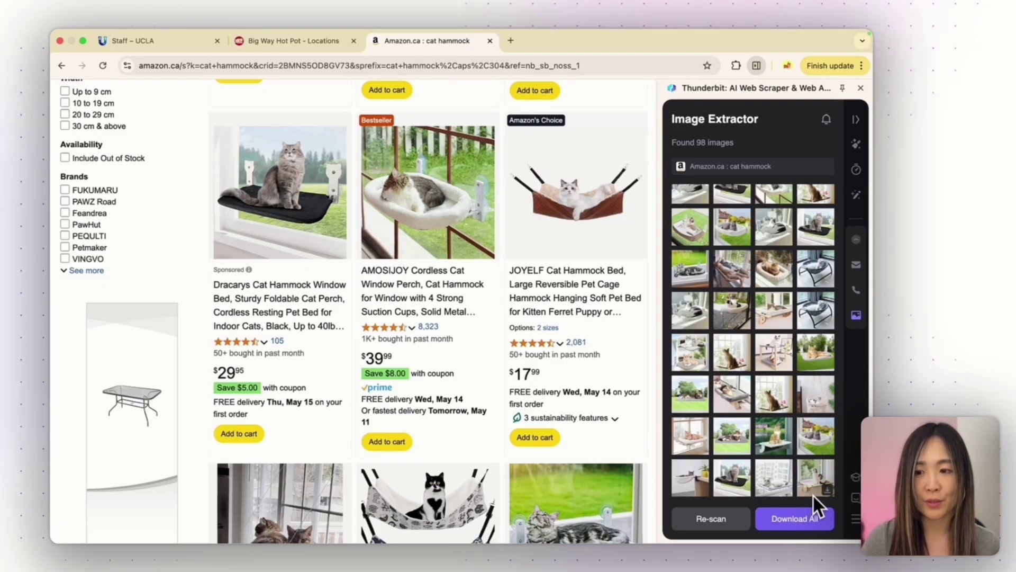
scroll(812, 494, "down", 2)
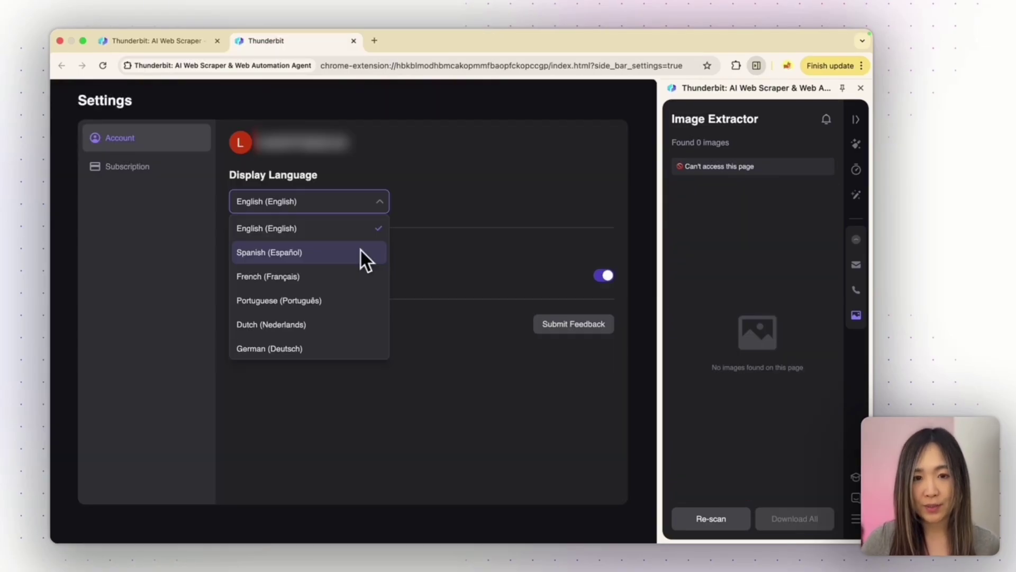
Set Thunderbit's display language to Traditional Chinese in the account settings, and reopen the language choices
scroll(360, 248, "down", 1)
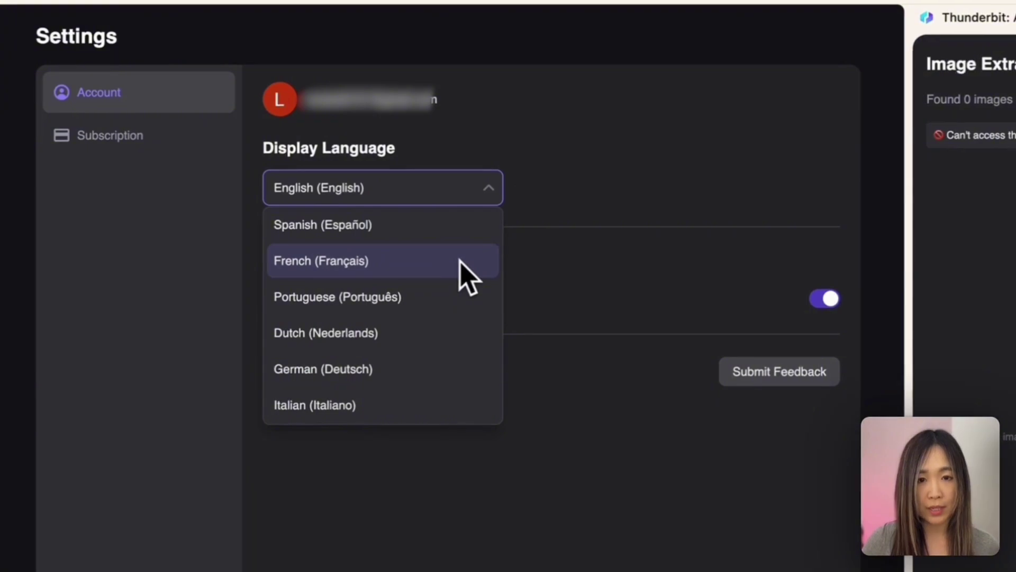
scroll(459, 260, "down", 1)
scroll(459, 259, "down", 3)
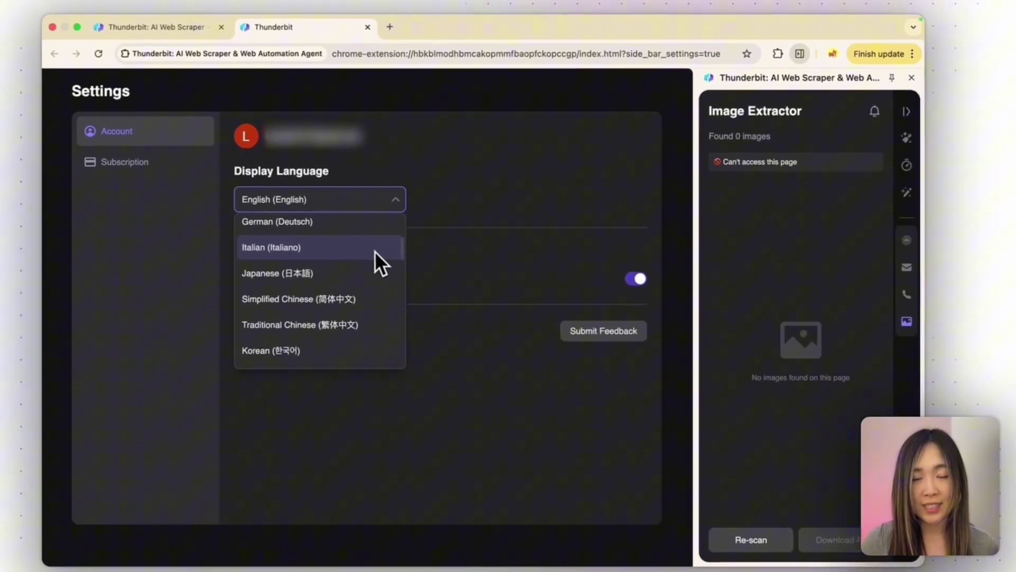
scroll(459, 260, "down", 2)
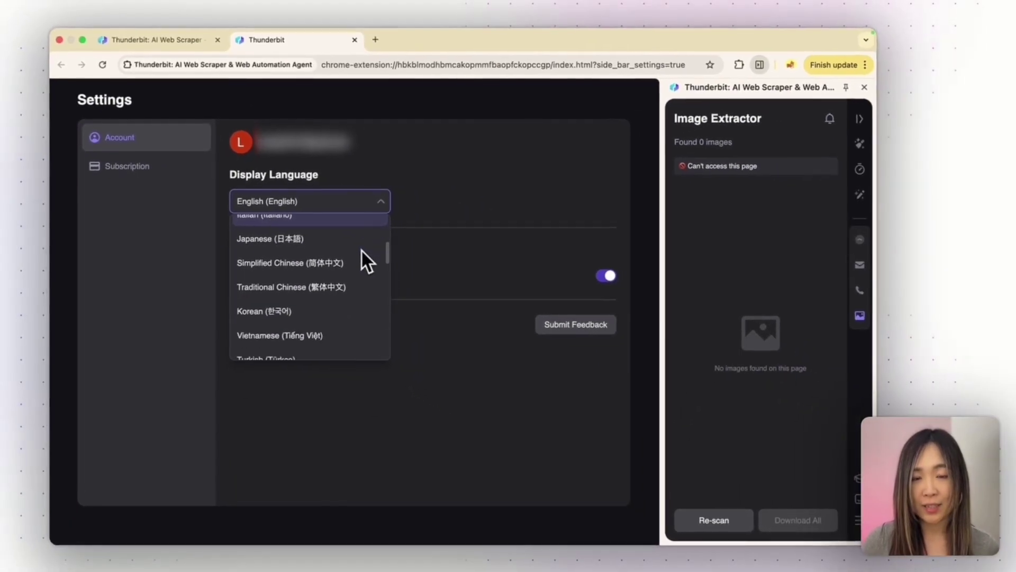
scroll(359, 248, "down", 3)
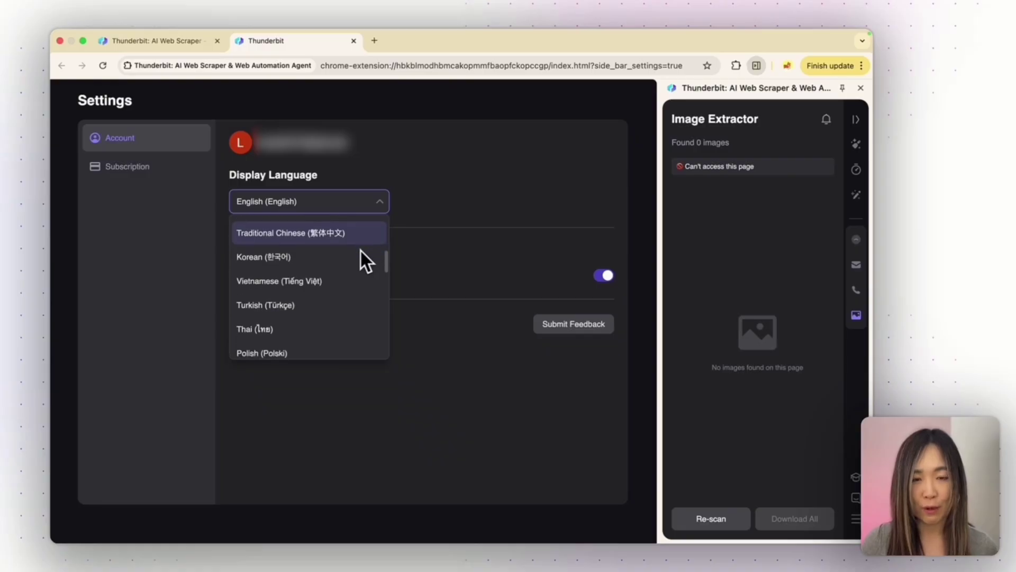
scroll(360, 249, "up", 3)
left_click(351, 274)
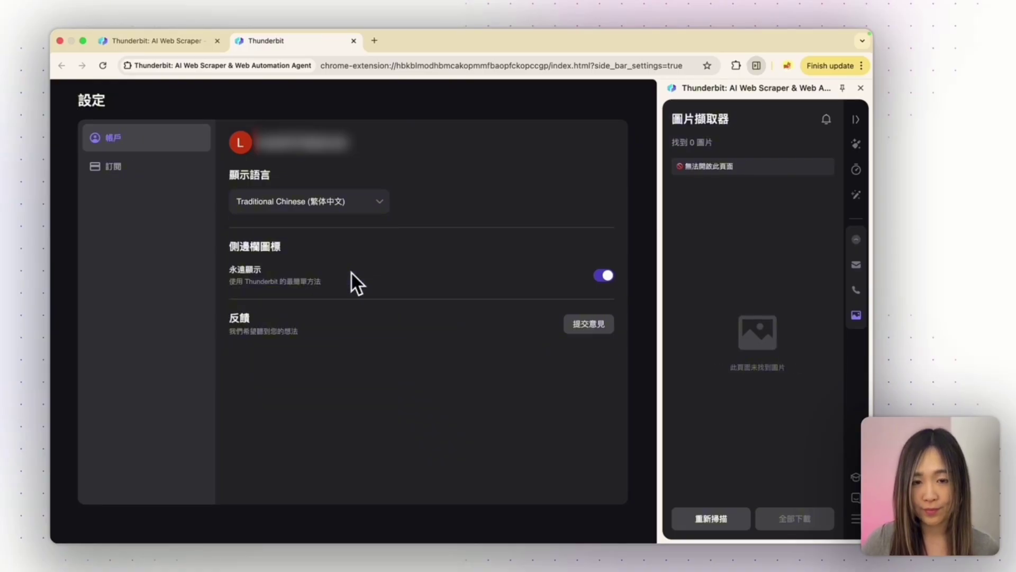
left_click(371, 206)
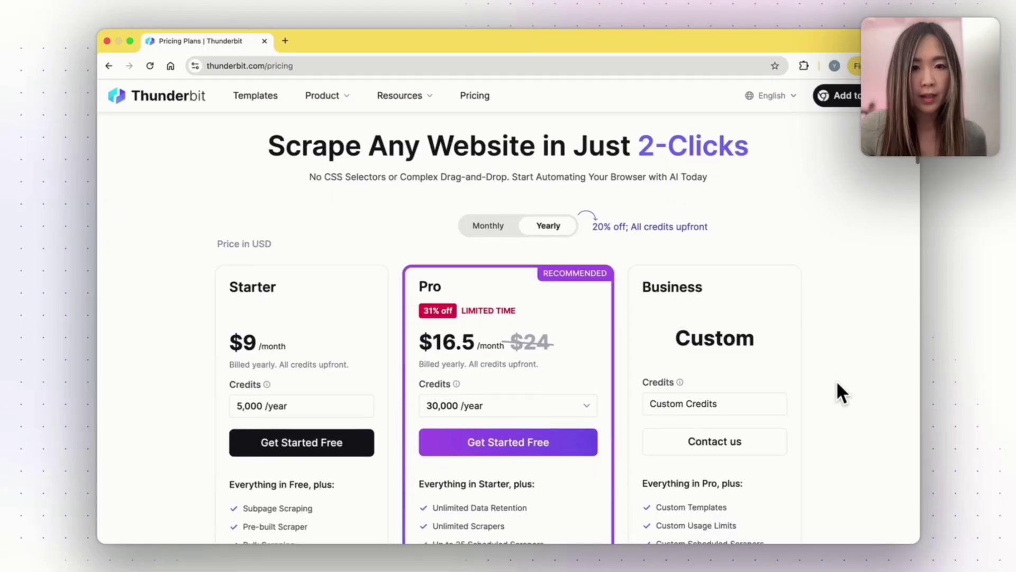
Switch the Thunderbit pricing plans to monthly billing and check what the Free plan includes
scroll(839, 387, "down", 3)
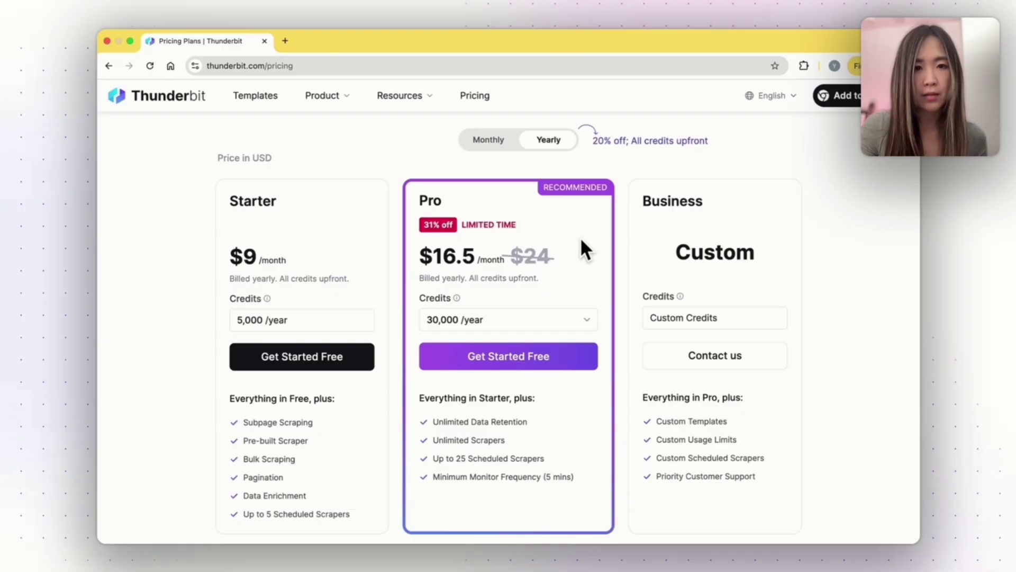
left_click(509, 148)
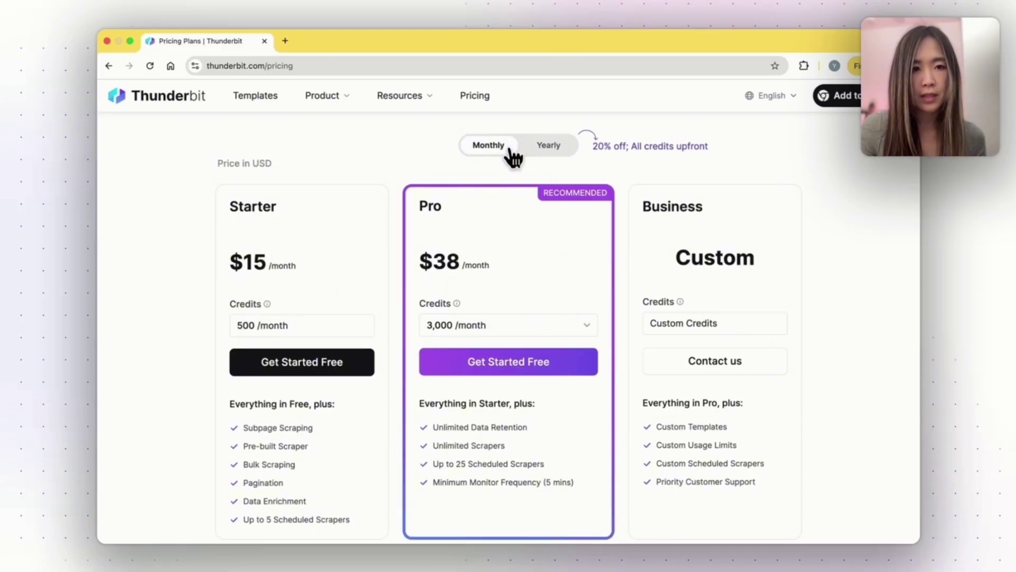
scroll(510, 149, "down", 4)
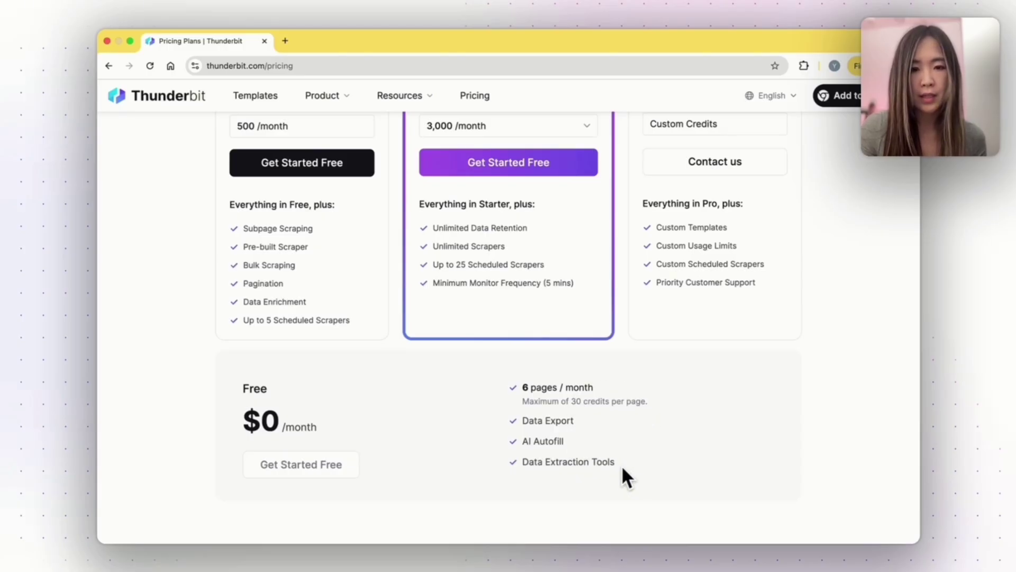
scroll(409, 451, "up", 4)
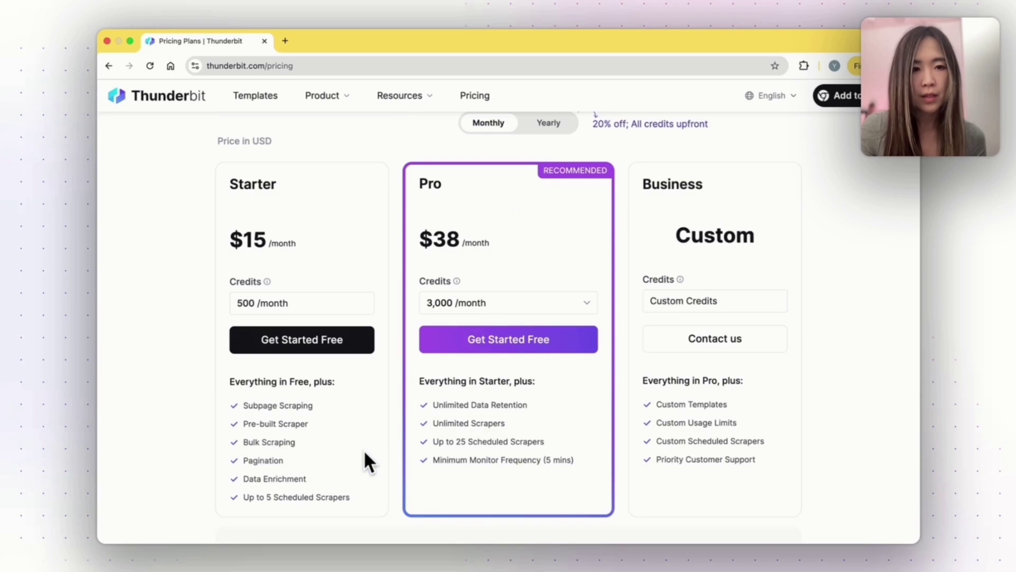
Compare the monthly prices, credits and included features of the Starter, Pro and Business plans
scroll(333, 254, "up", 1)
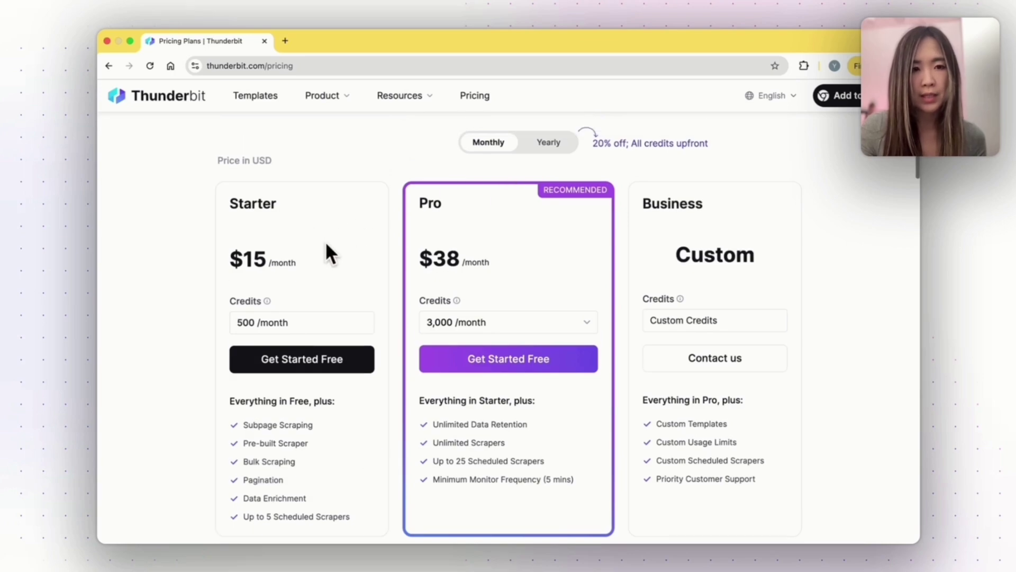
scroll(340, 291, "down", 1)
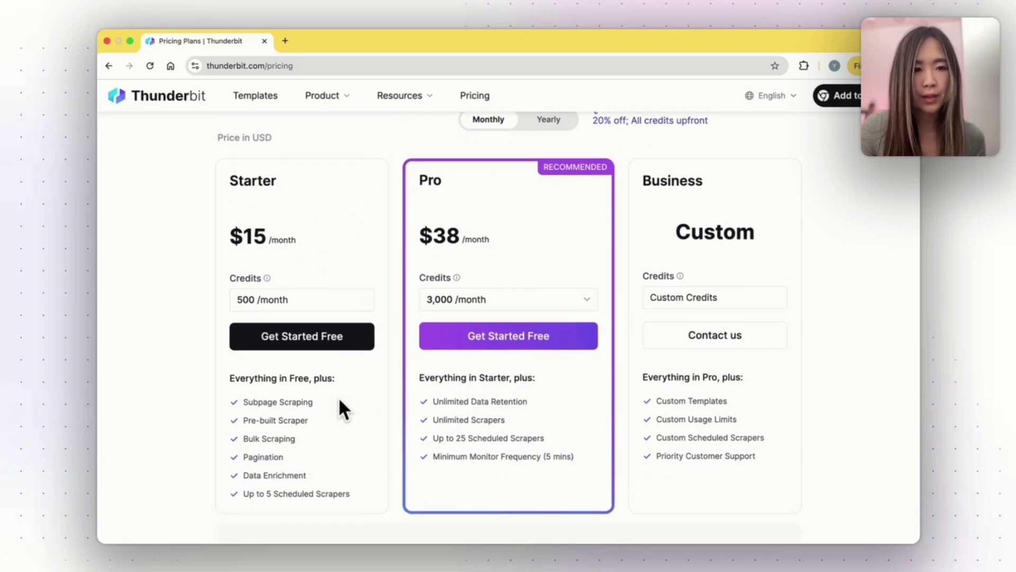
scroll(332, 400, "up", 1)
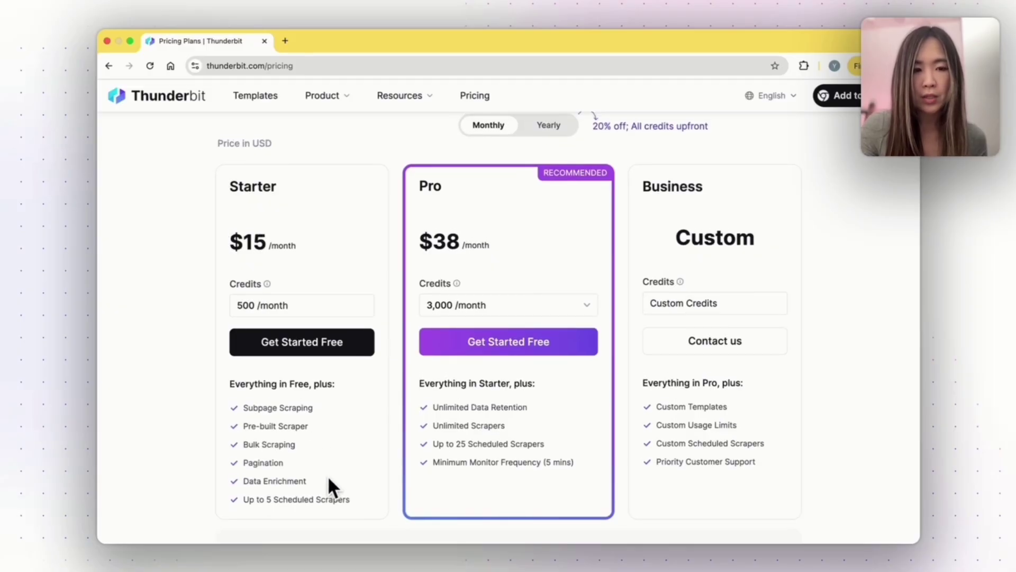
scroll(328, 477, "down", 1)
scroll(361, 496, "down", 1)
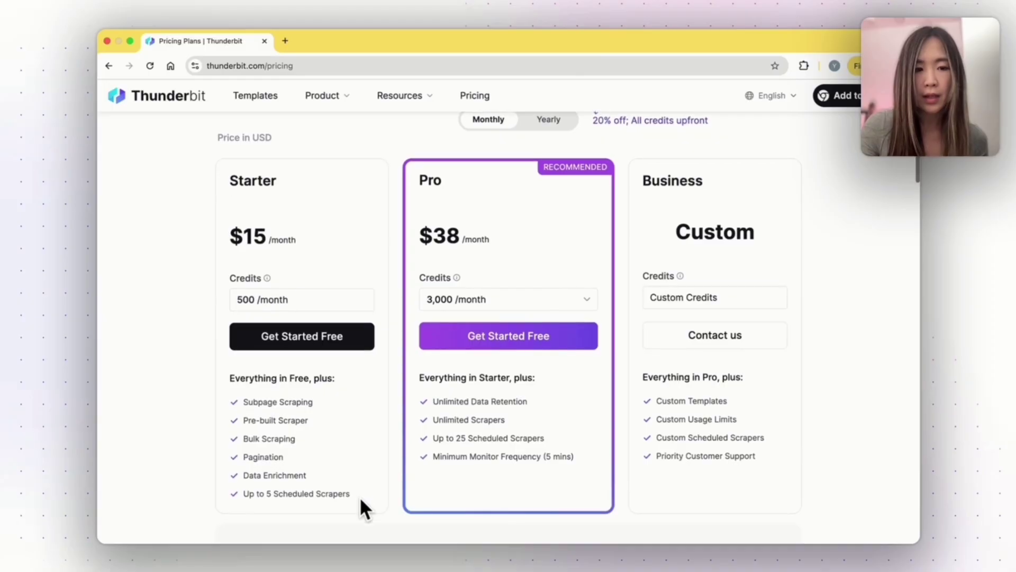
scroll(612, 389, "up", 1)
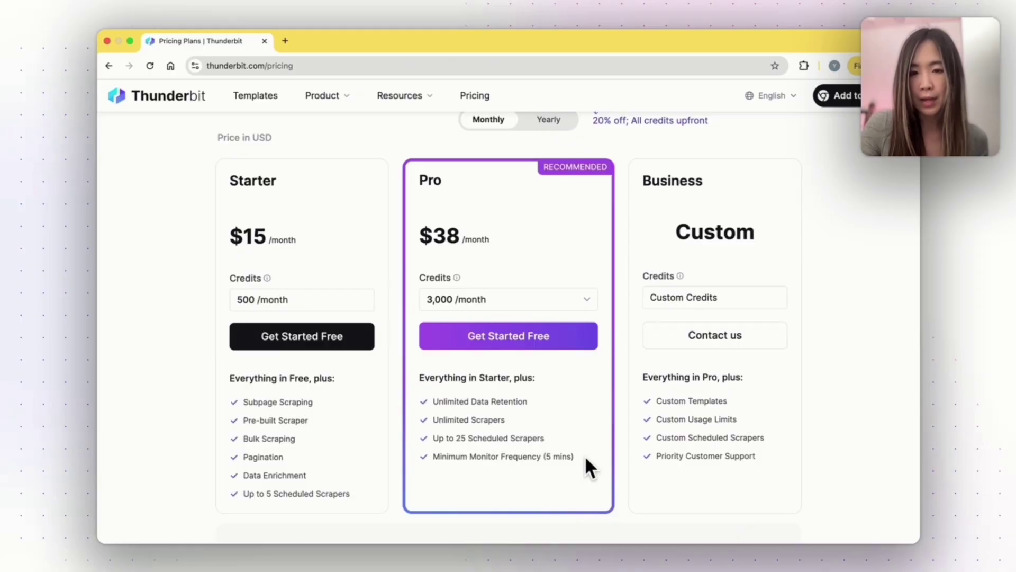
scroll(744, 353, "up", 1)
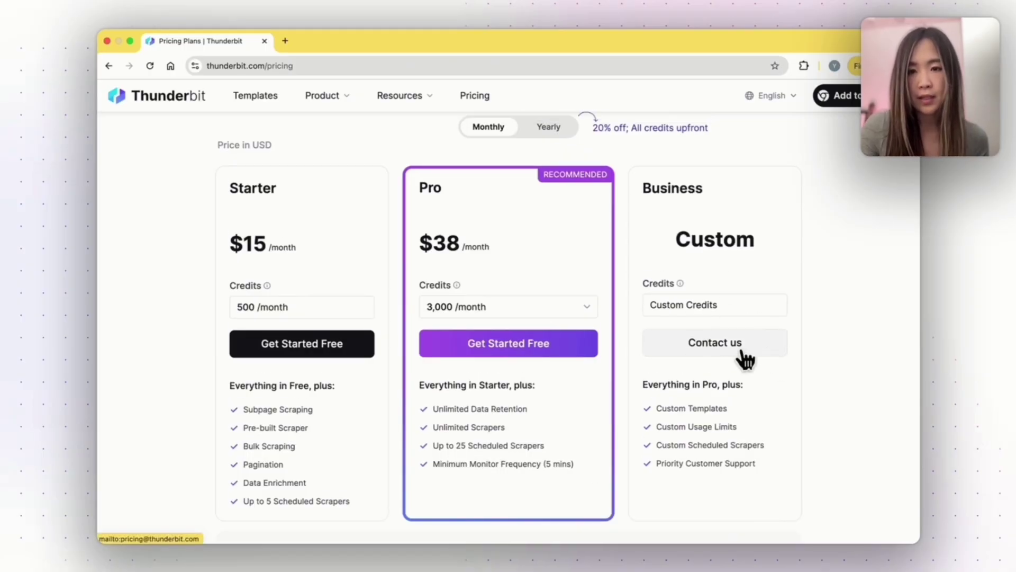